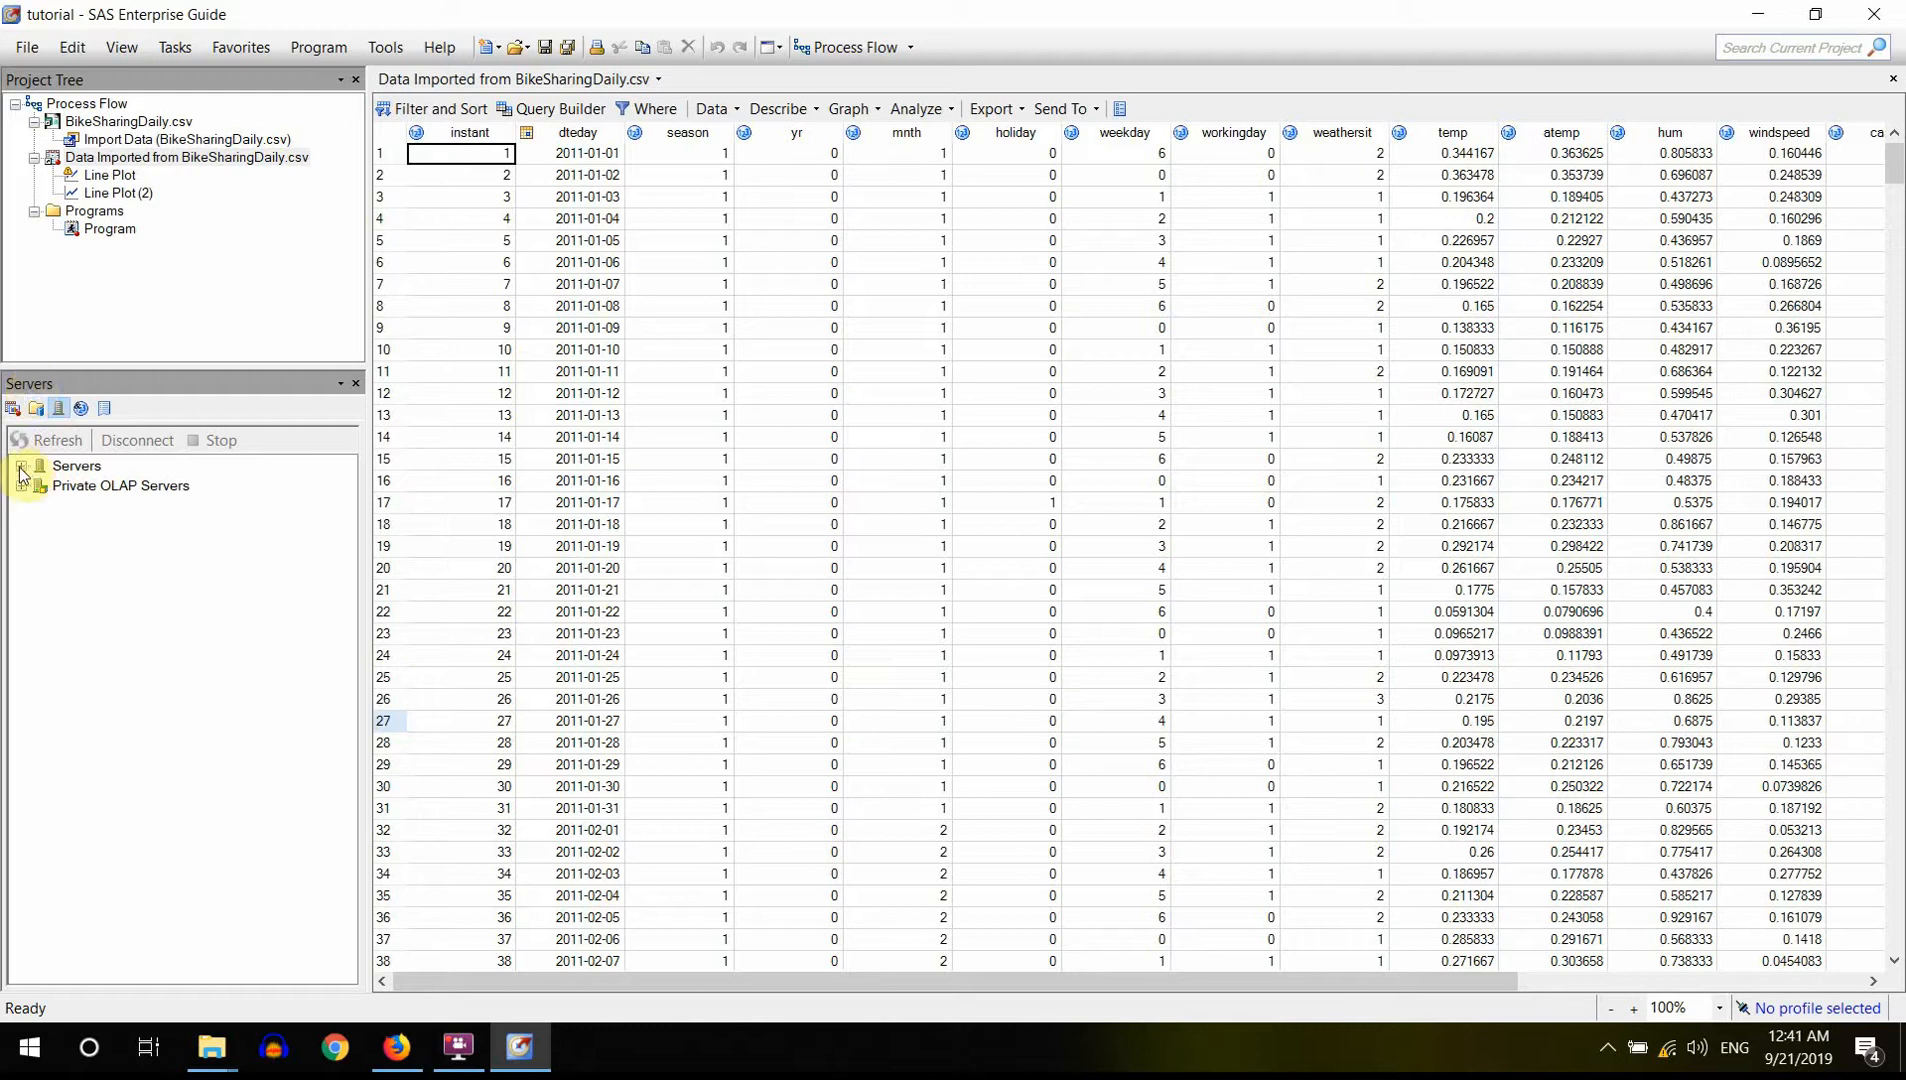
- Expand the local server's TUTORIAL library and explore the BIKEDATA table, including its last columns
{"action": "left_click", "coordinate": [121, 48]}
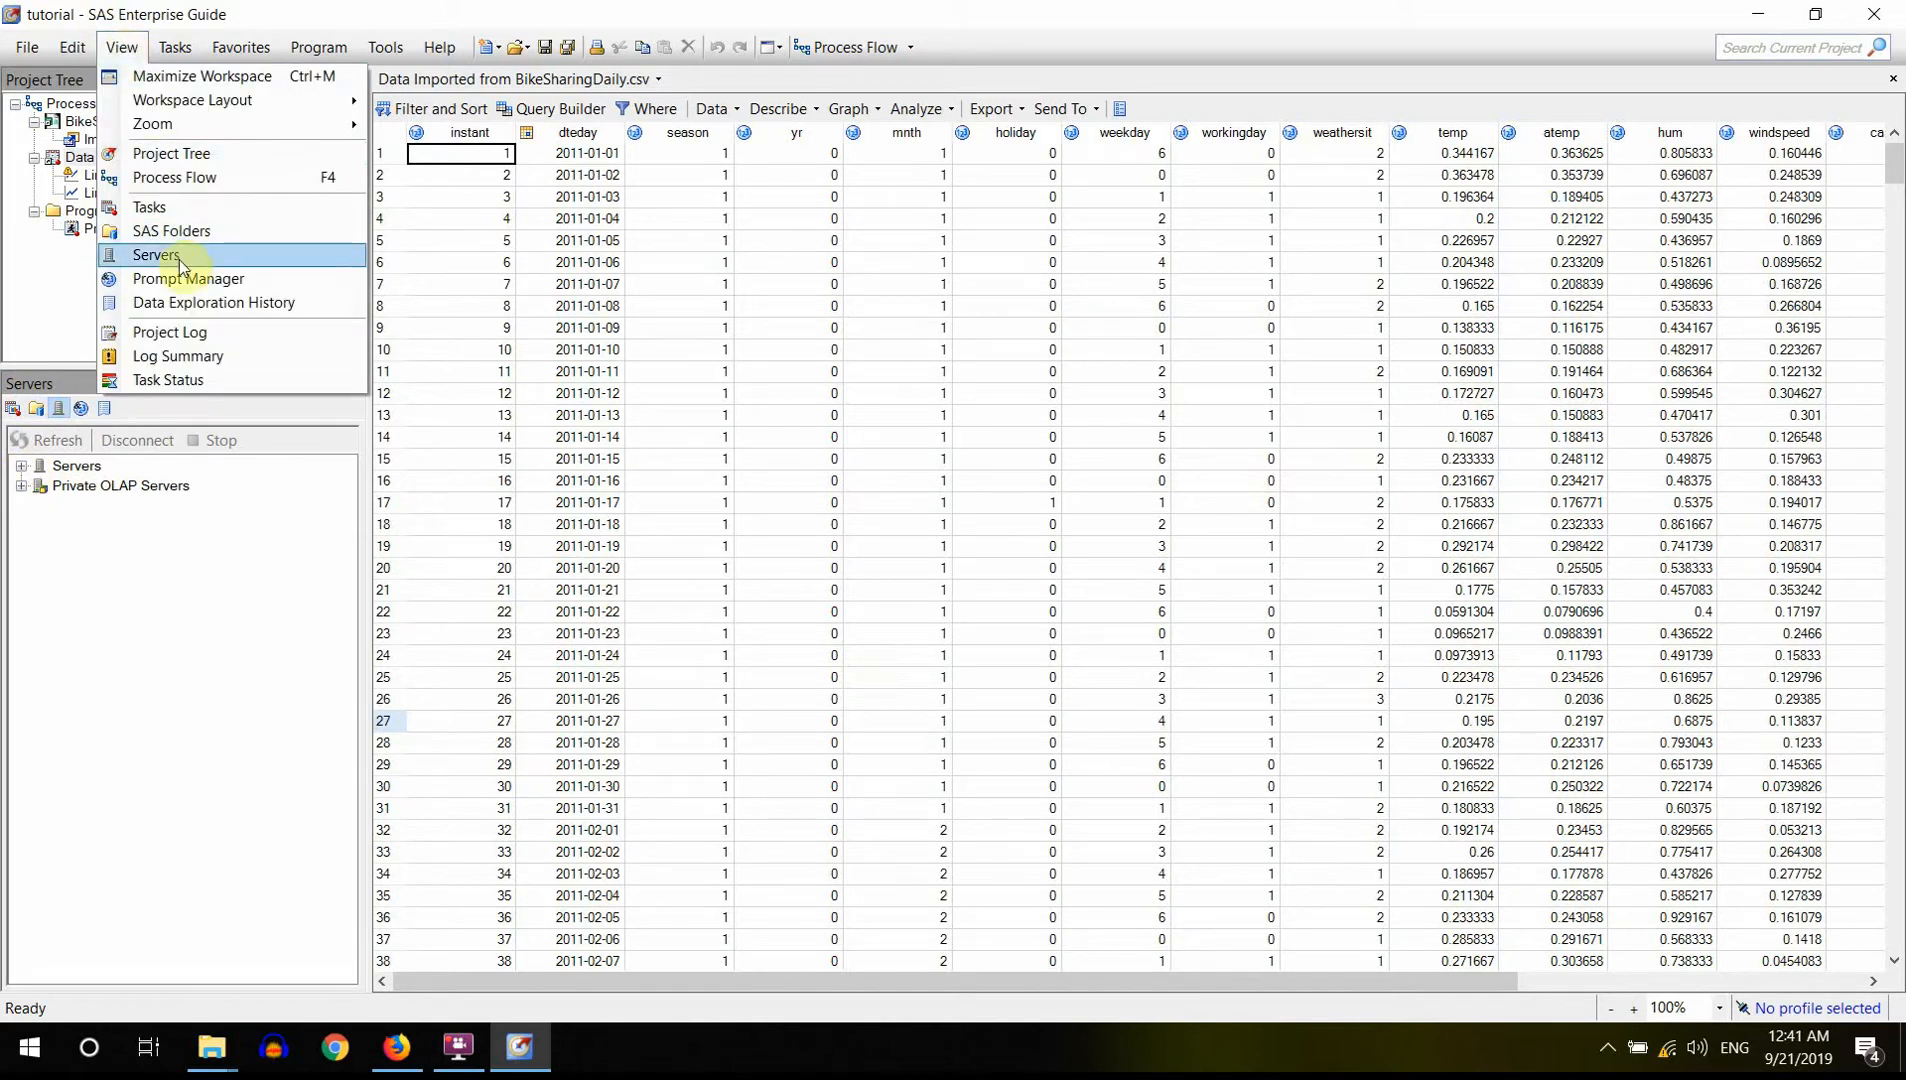
{"action": "left_click", "coordinate": [22, 467]}
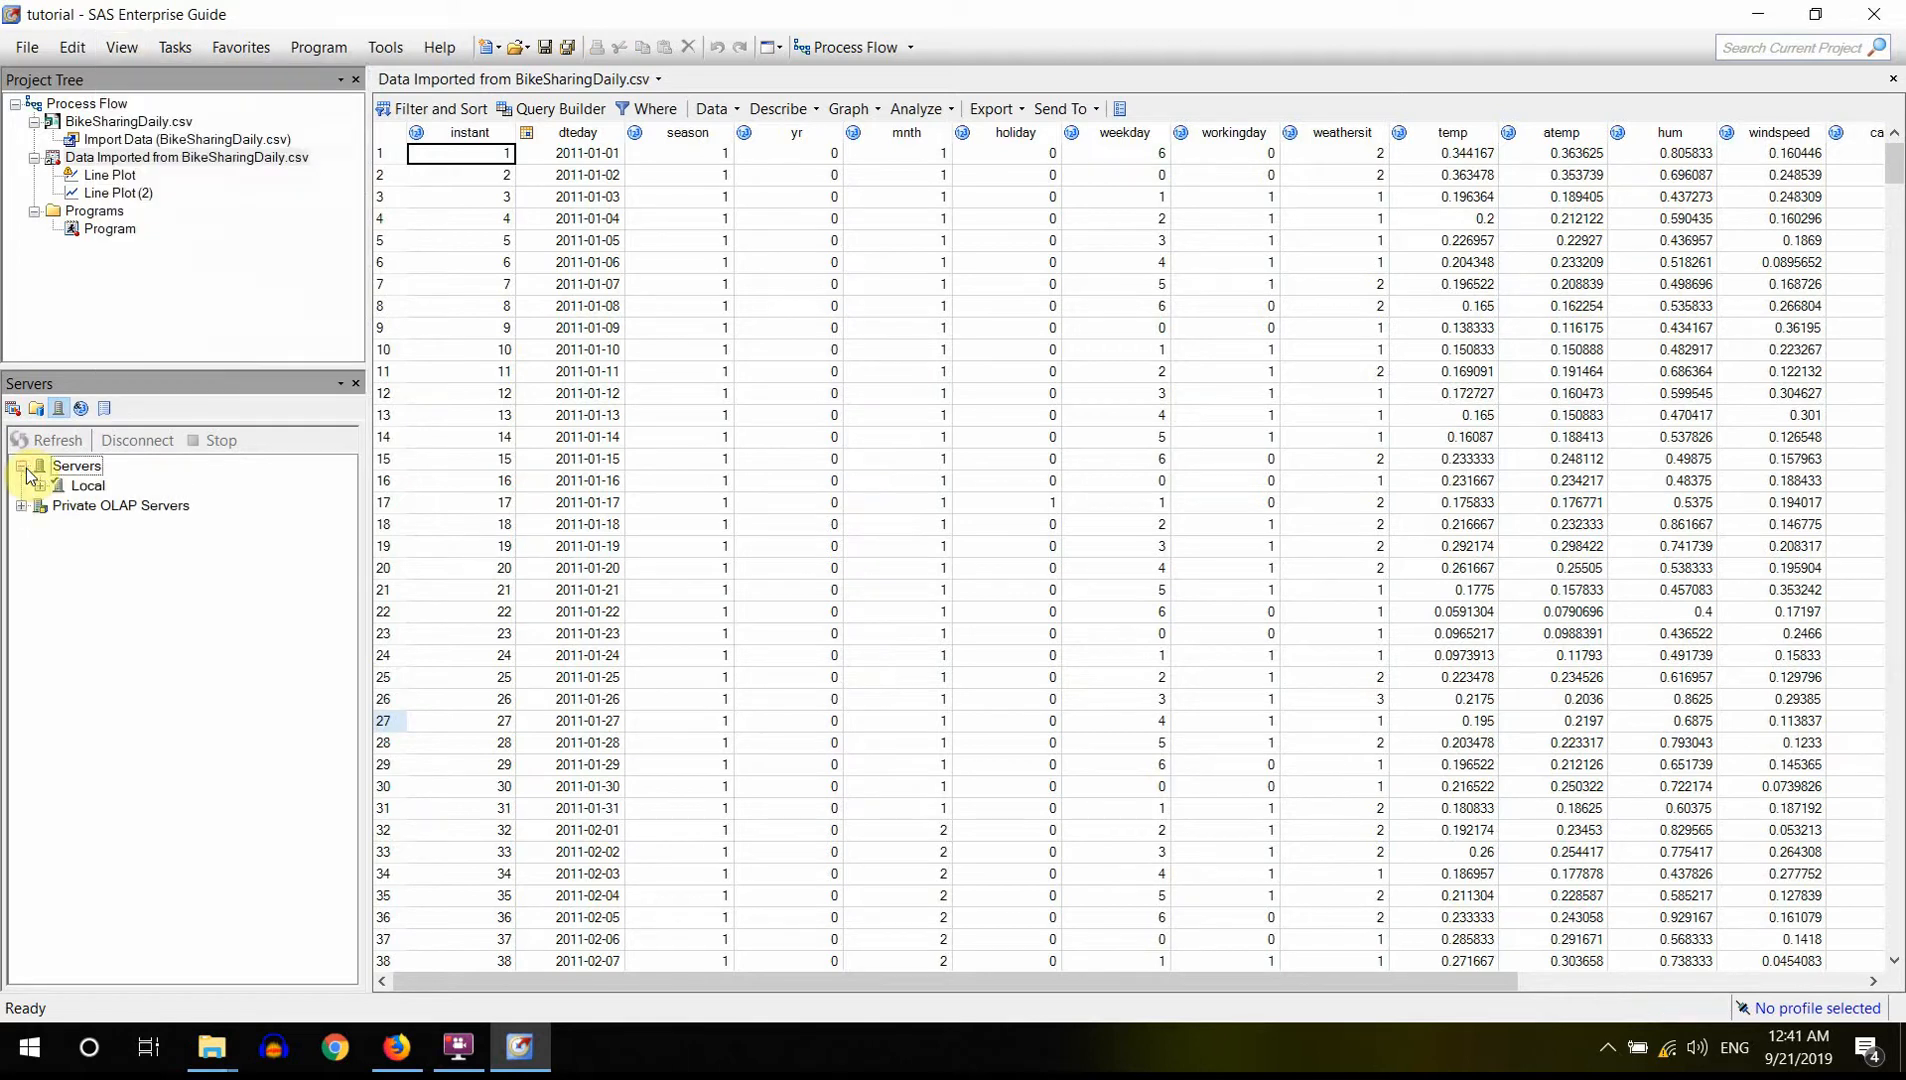
{"action": "left_click", "coordinate": [41, 487]}
{"action": "left_click", "coordinate": [59, 505]}
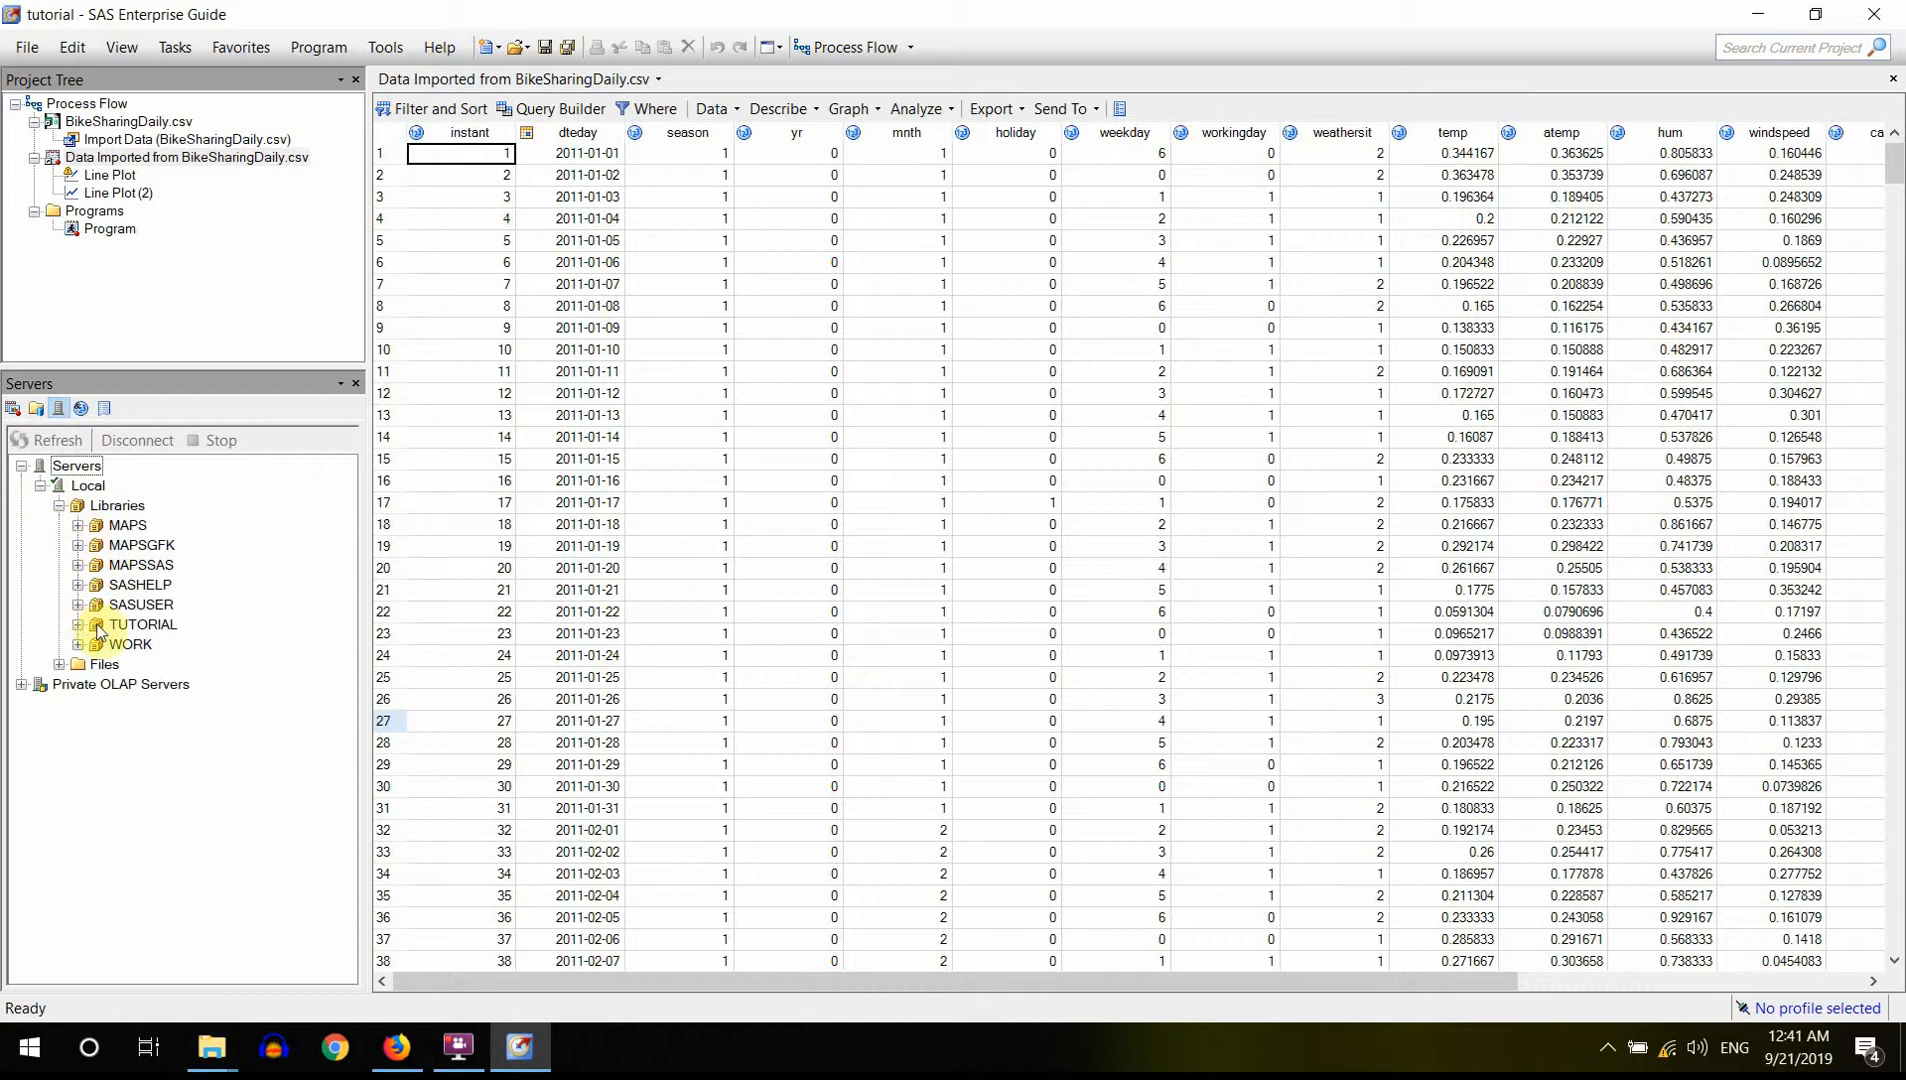
{"action": "double_click", "coordinate": [110, 625]}
{"action": "left_click", "coordinate": [150, 645]}
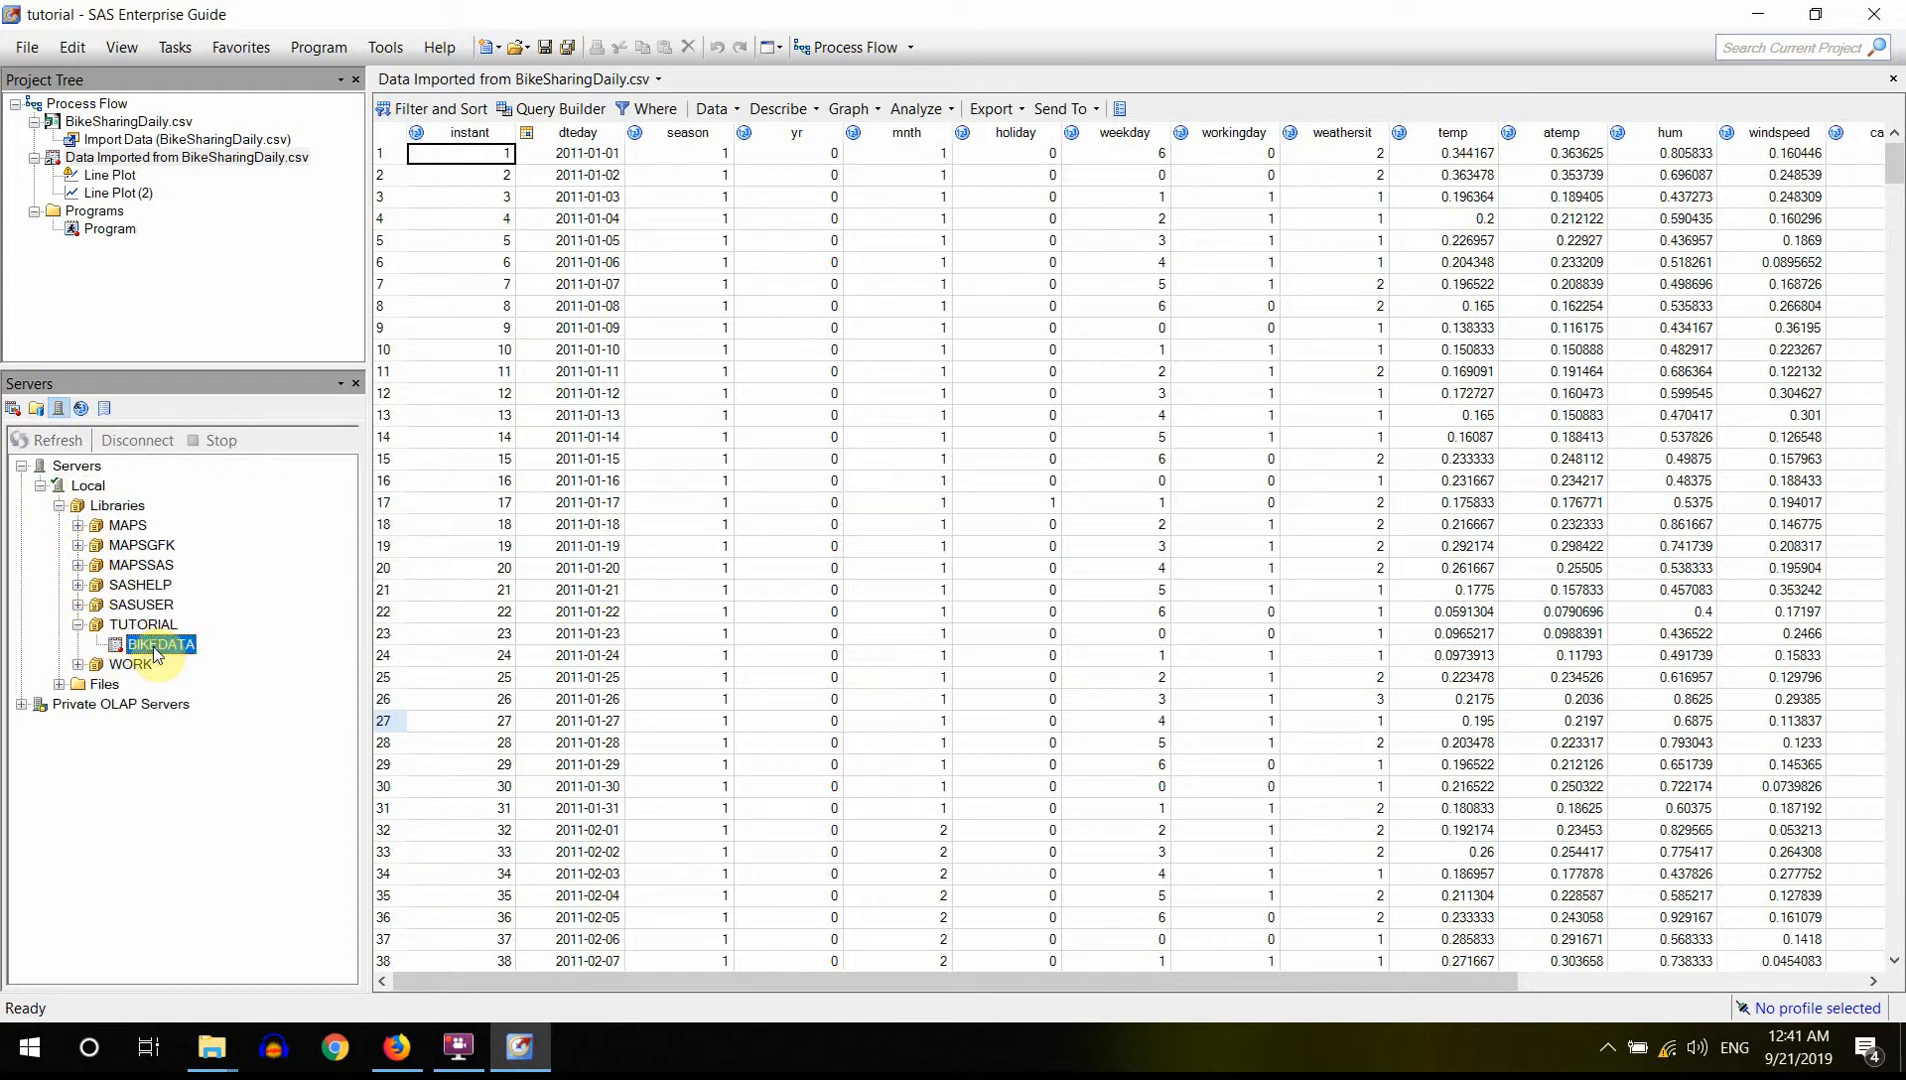
{"action": "right_click", "coordinate": [153, 646]}
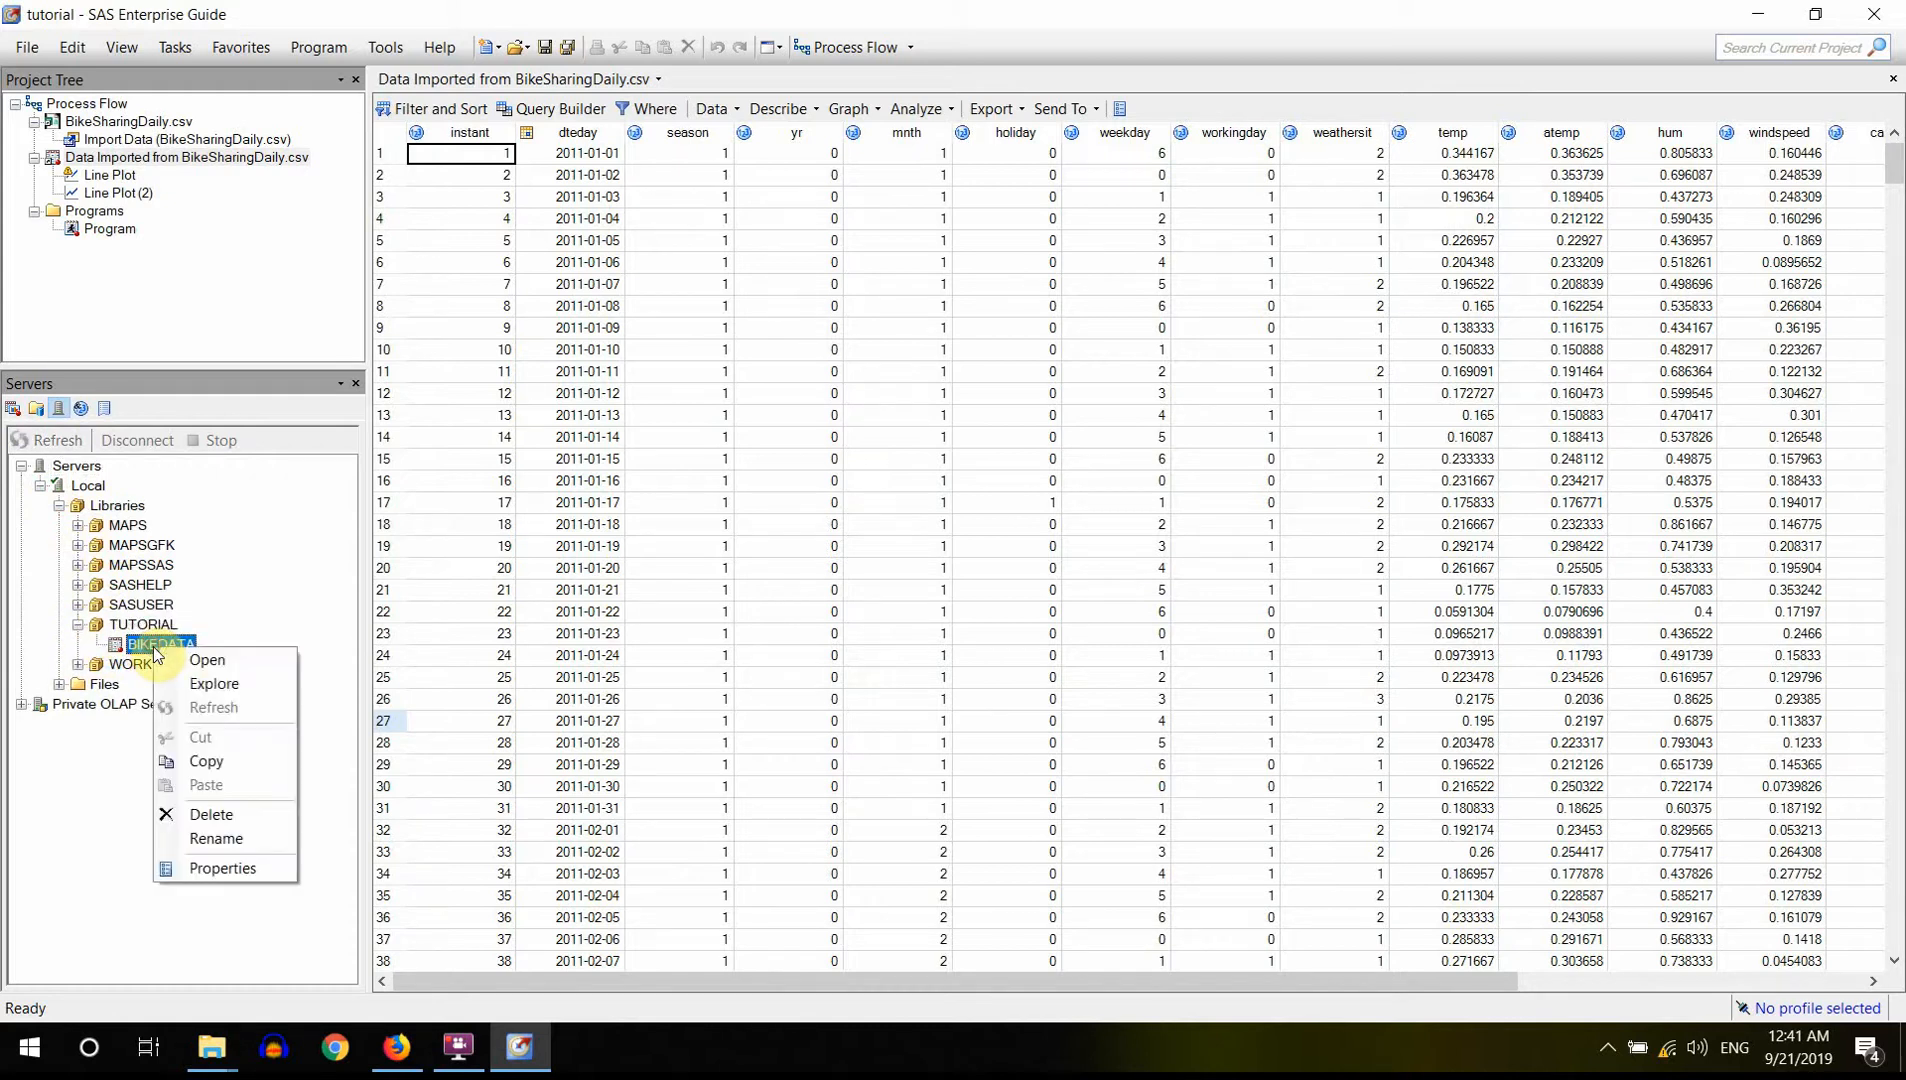
{"action": "left_click", "coordinate": [203, 680]}
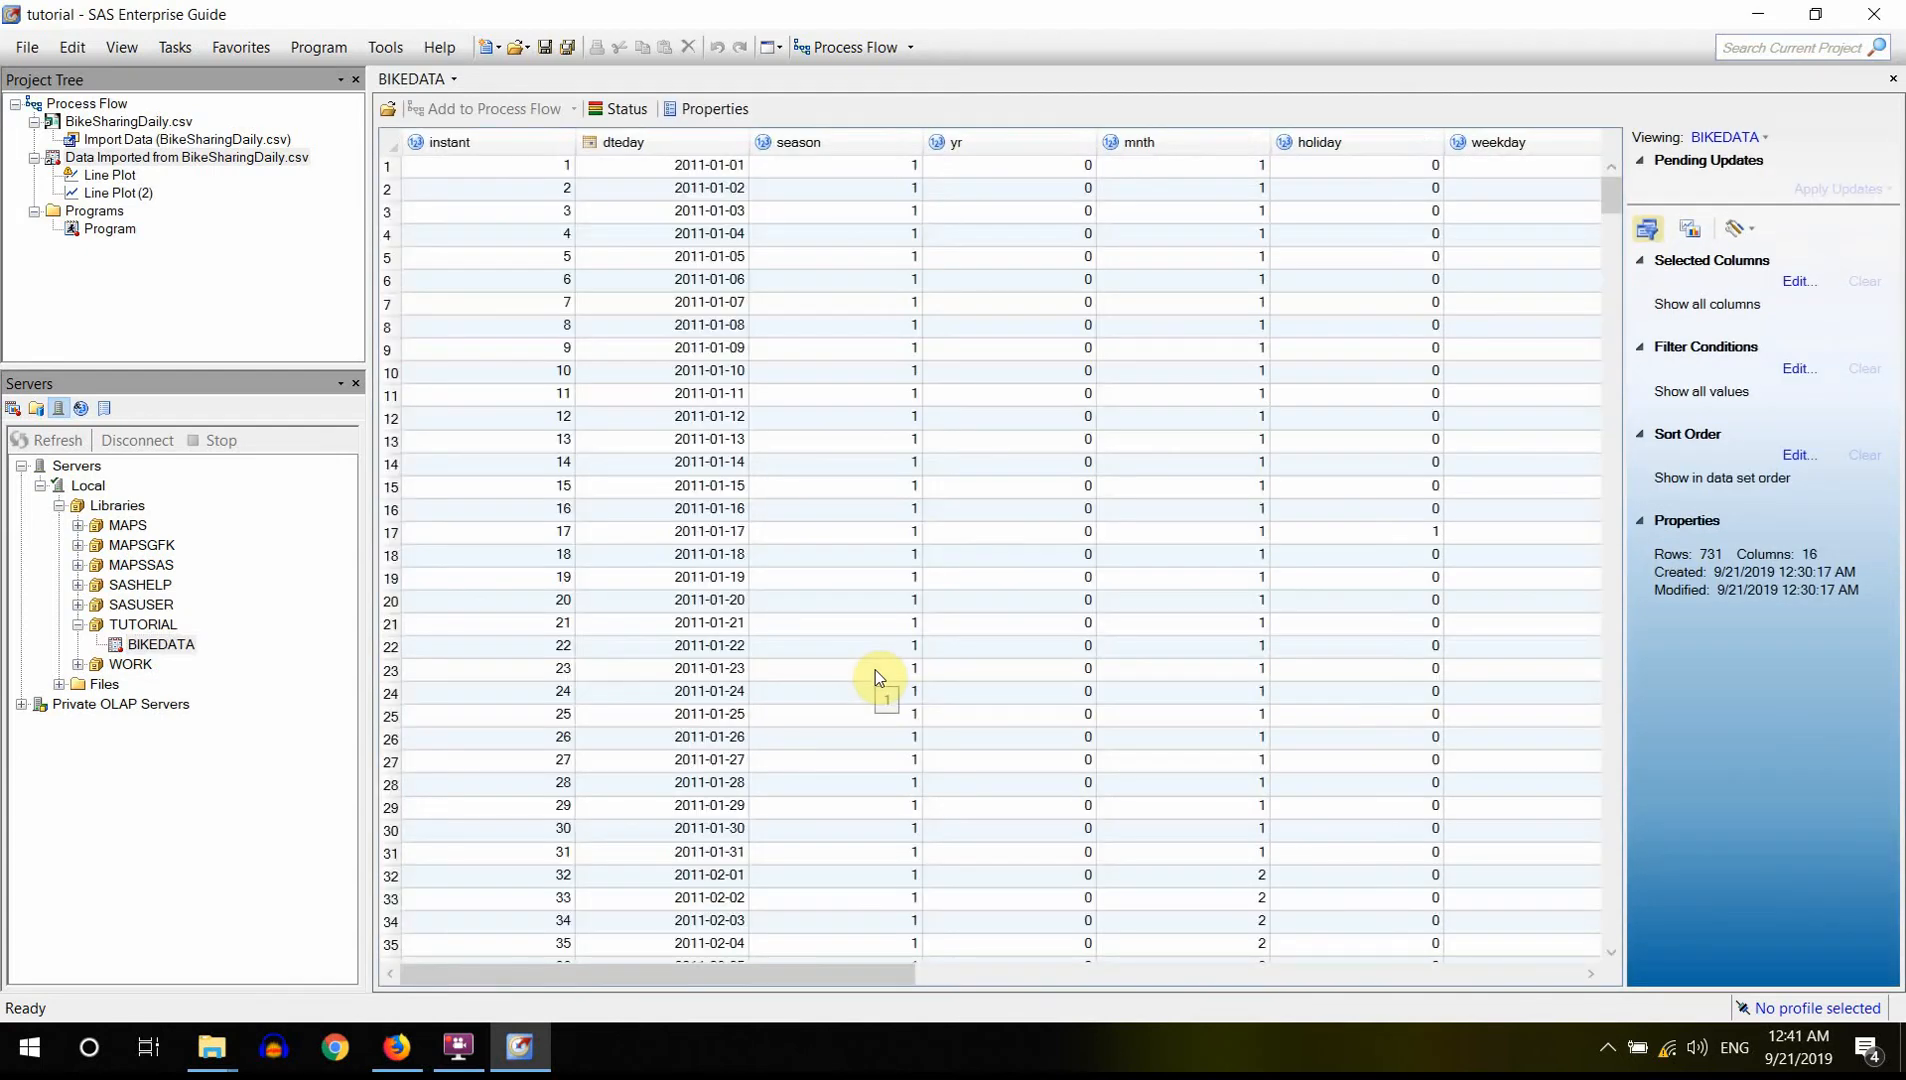
{"action": "left_click_drag", "start_coordinate": [766, 970], "coordinate": [1488, 992]}
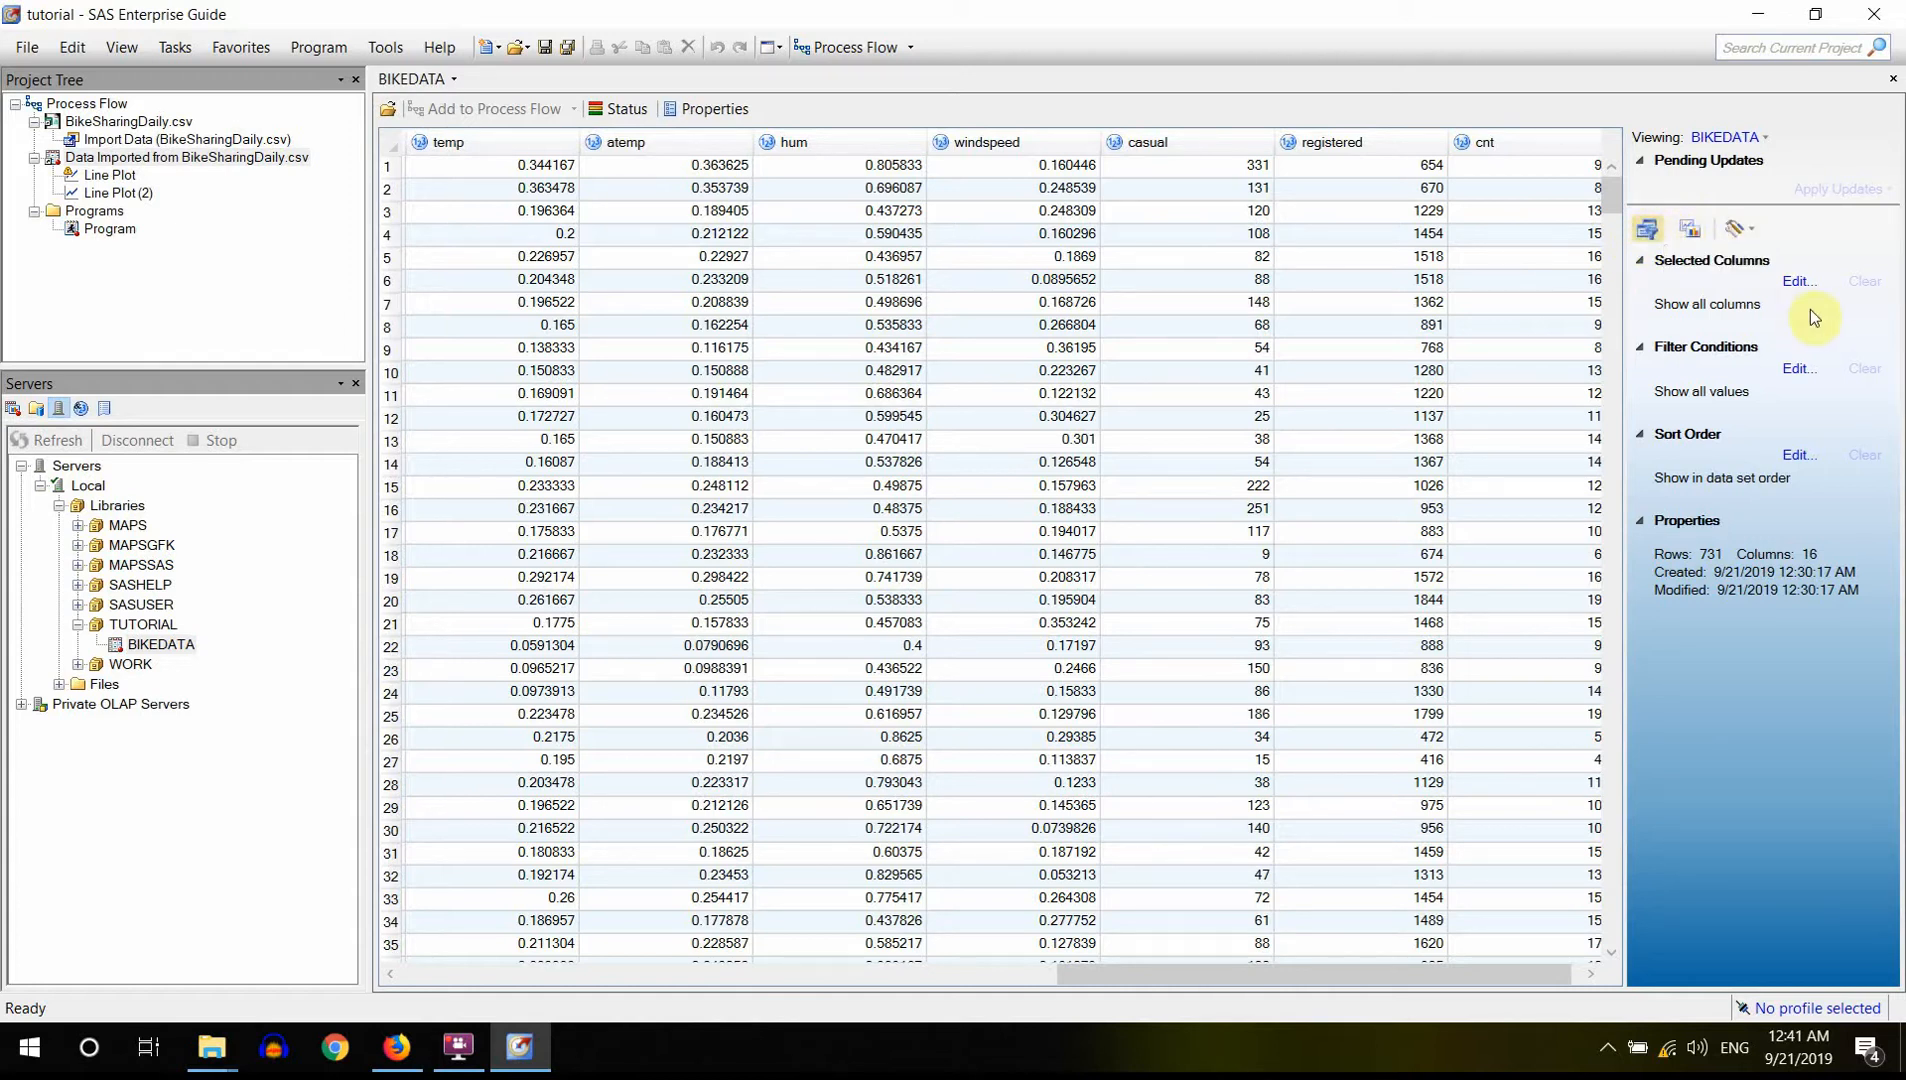
- Open the column selection for BIKEDATA and bring the last available columns into reach
{"action": "left_click", "coordinate": [1798, 279]}
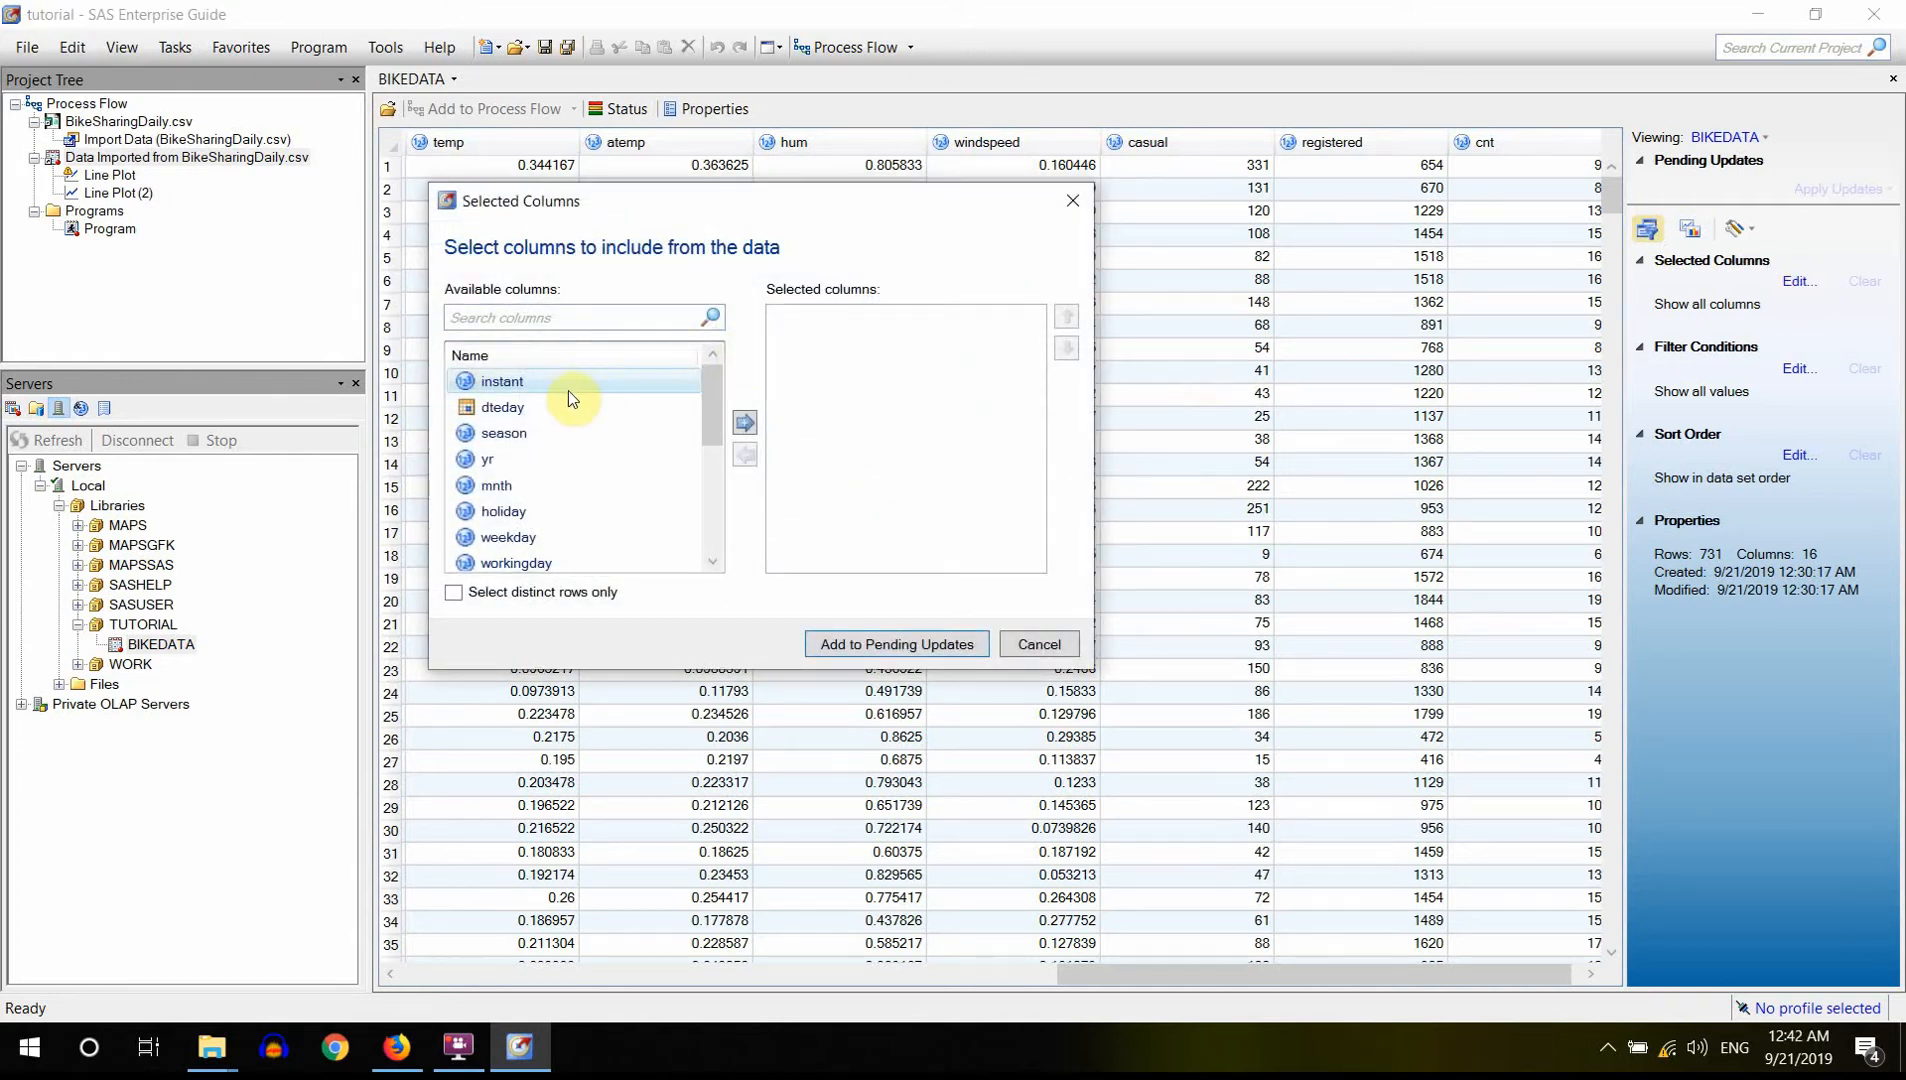
{"action": "left_click", "coordinate": [515, 433]}
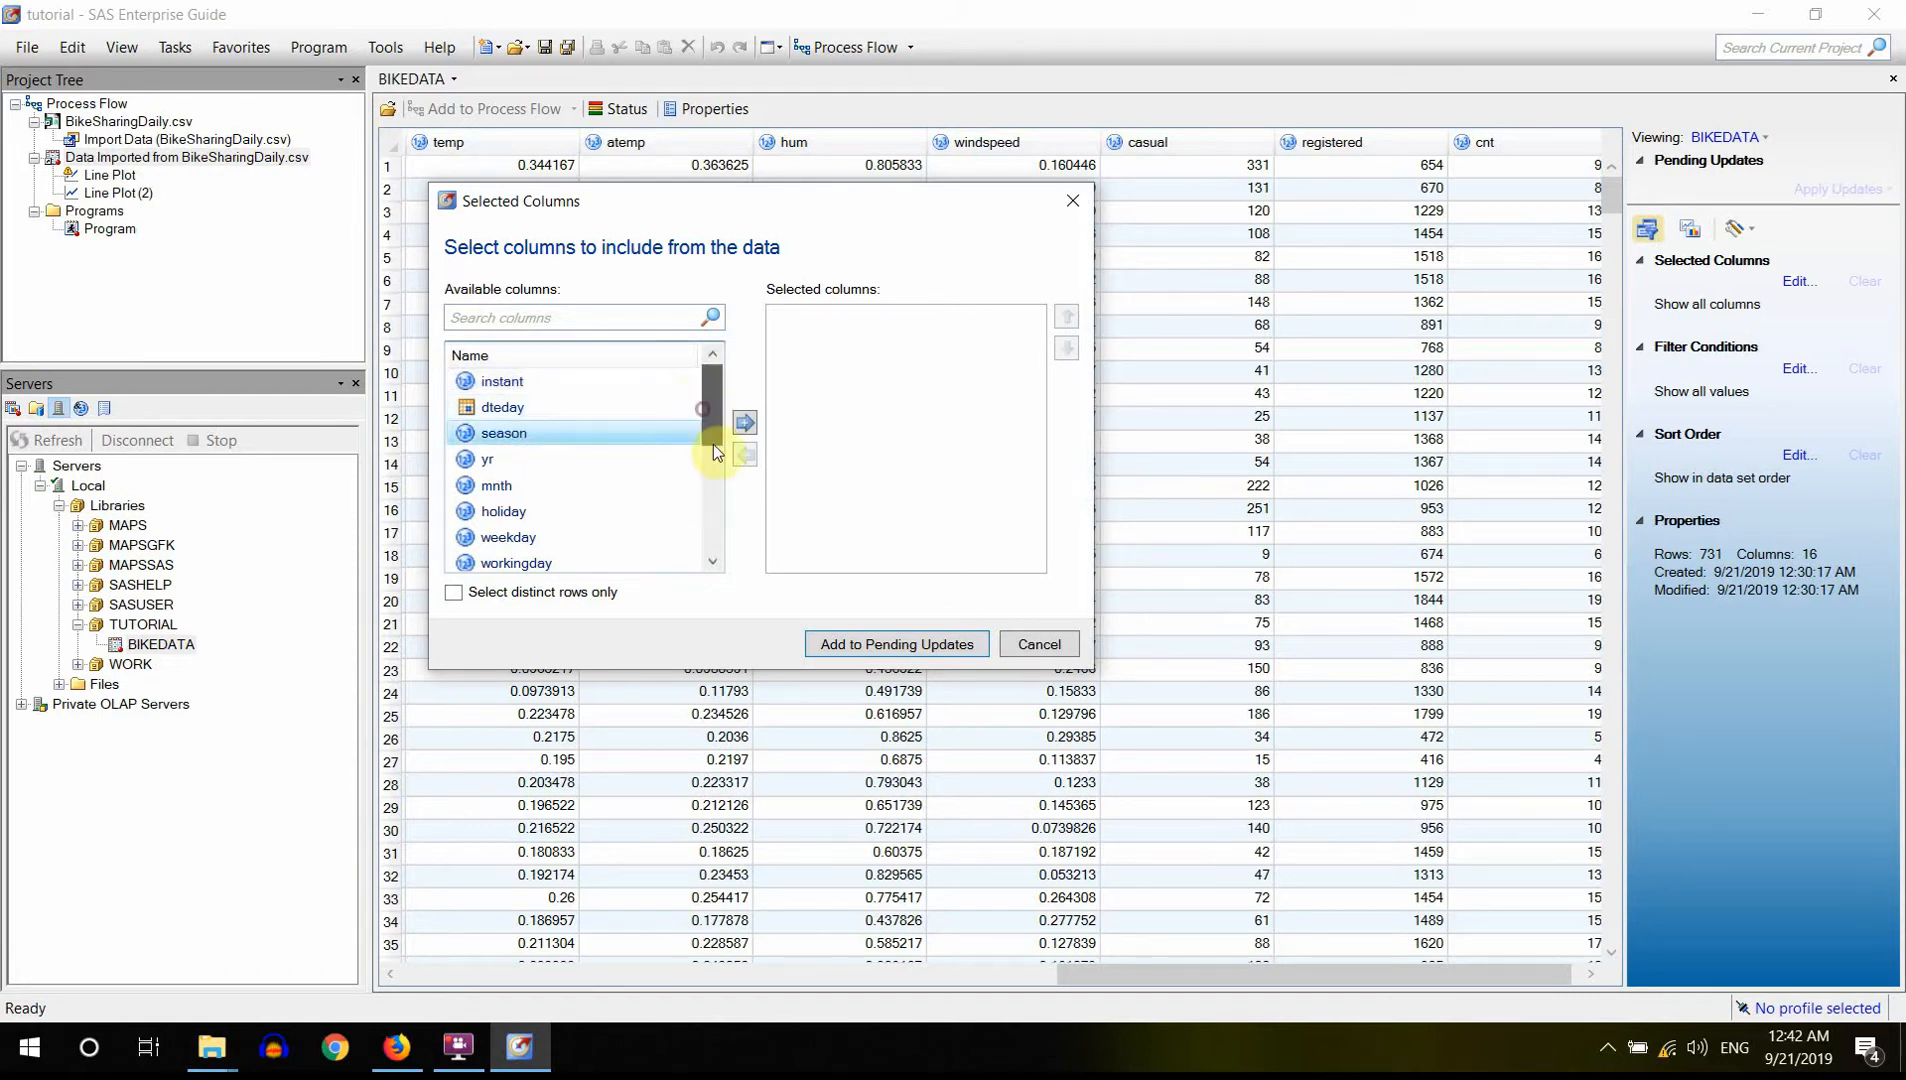
{"action": "left_click_drag", "start_coordinate": [713, 444], "coordinate": [722, 531]}
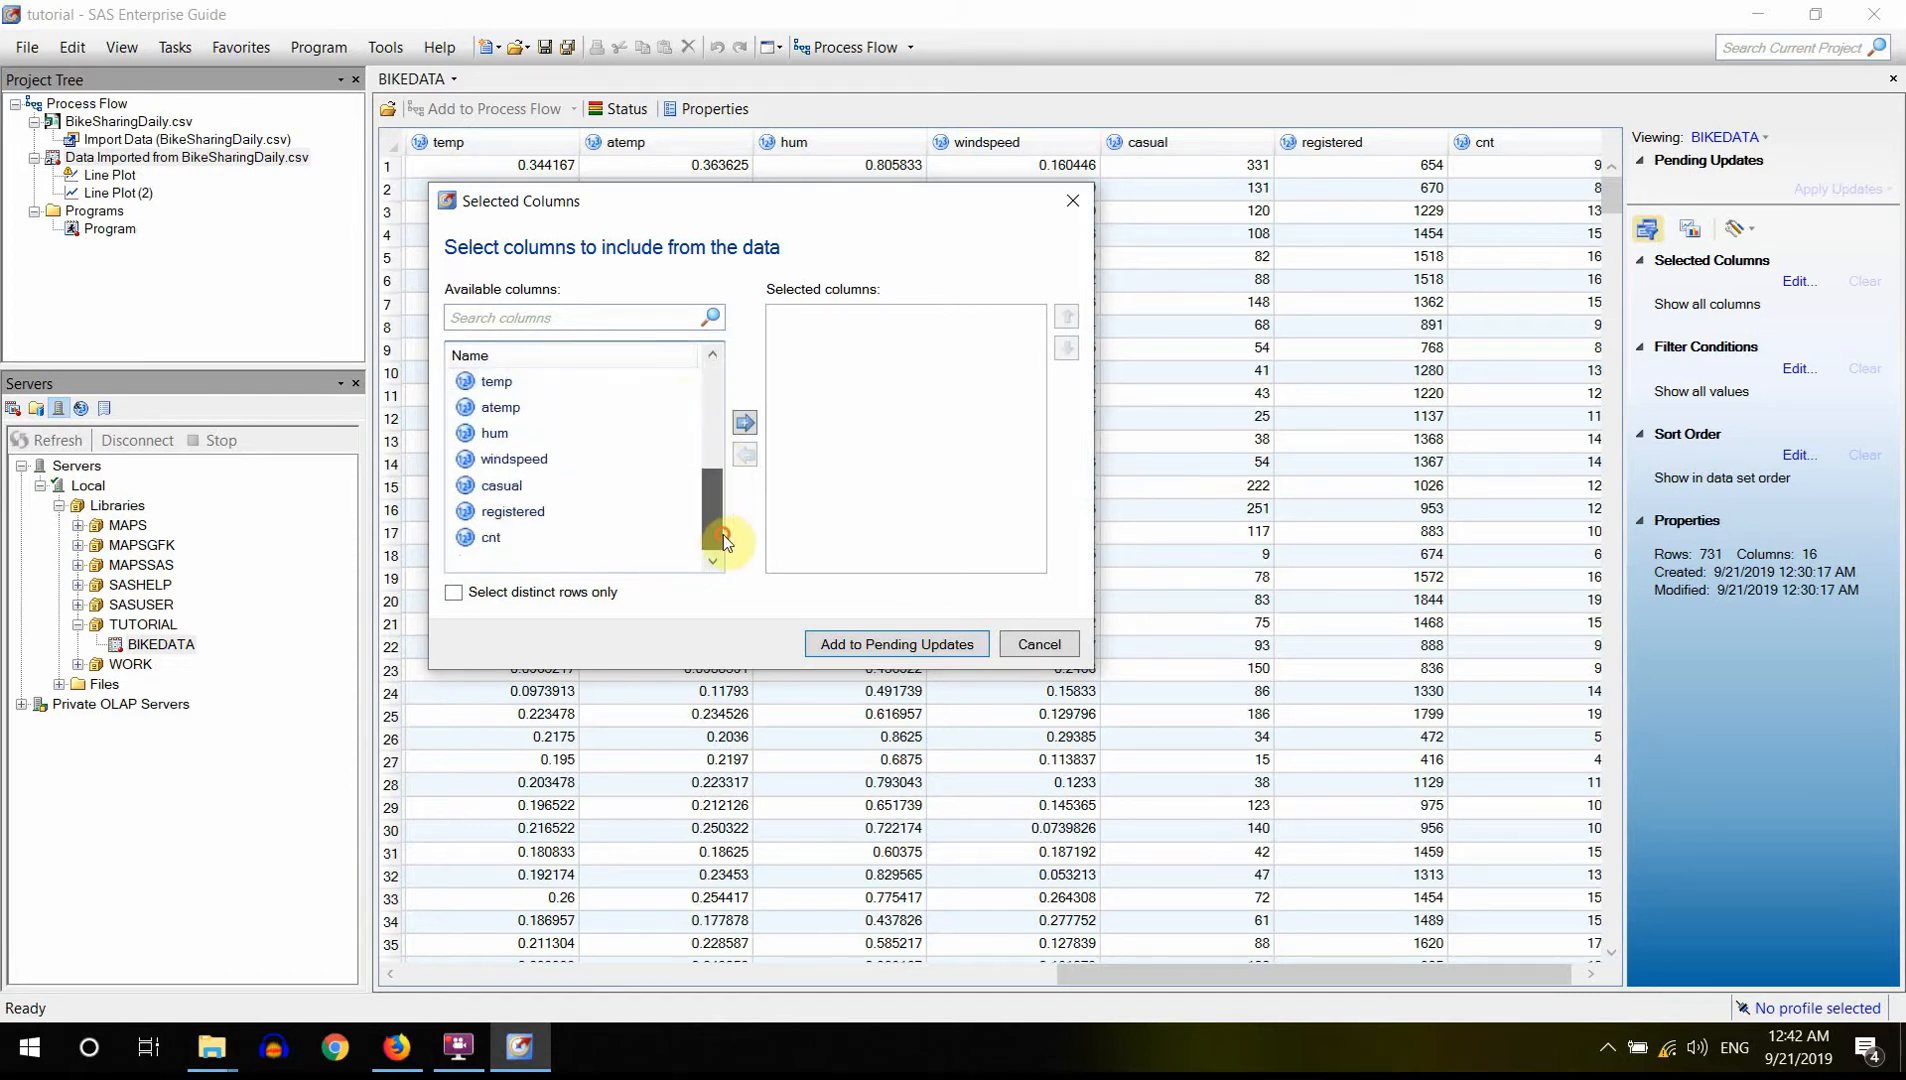
{"action": "left_click", "coordinate": [509, 492]}
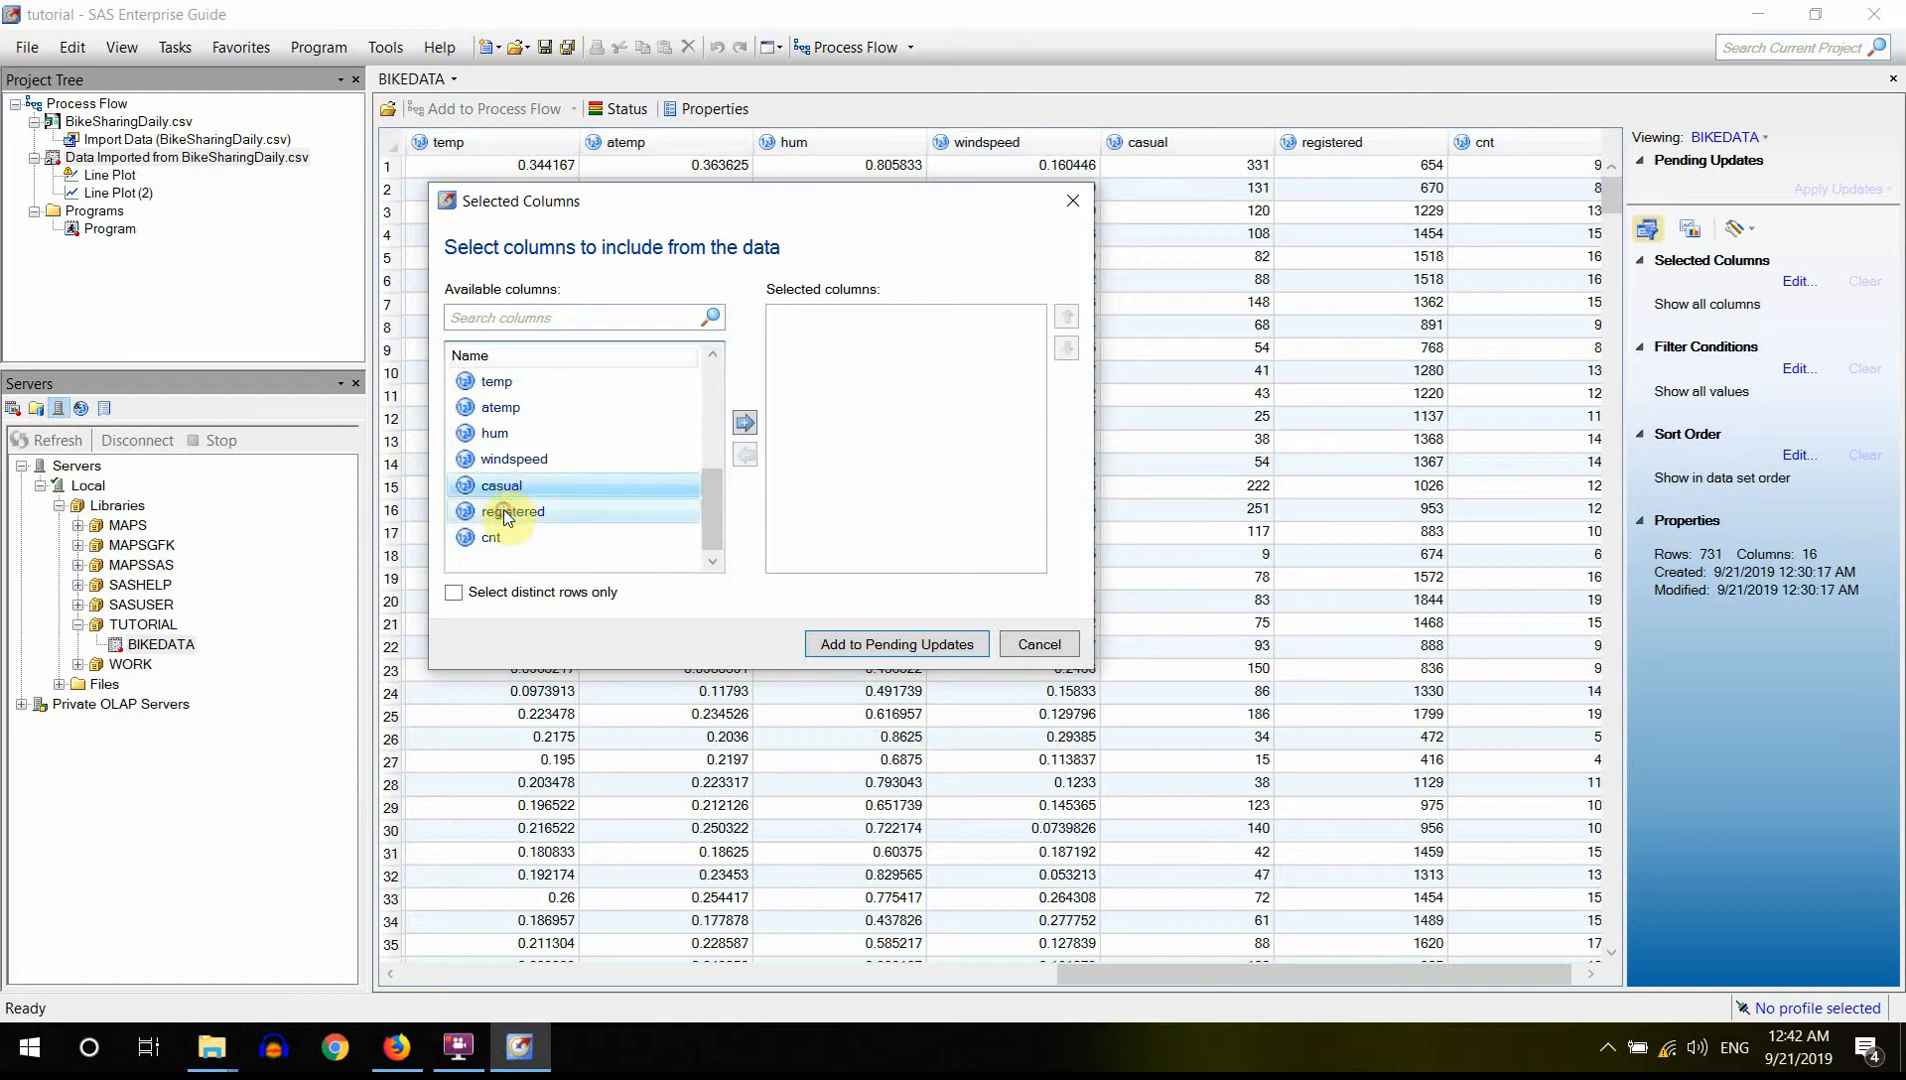
{"action": "left_click", "coordinate": [503, 511], "text": "ctrl"}
{"action": "left_click", "coordinate": [491, 533], "text": "ctrl"}
{"action": "left_click", "coordinate": [517, 486]}
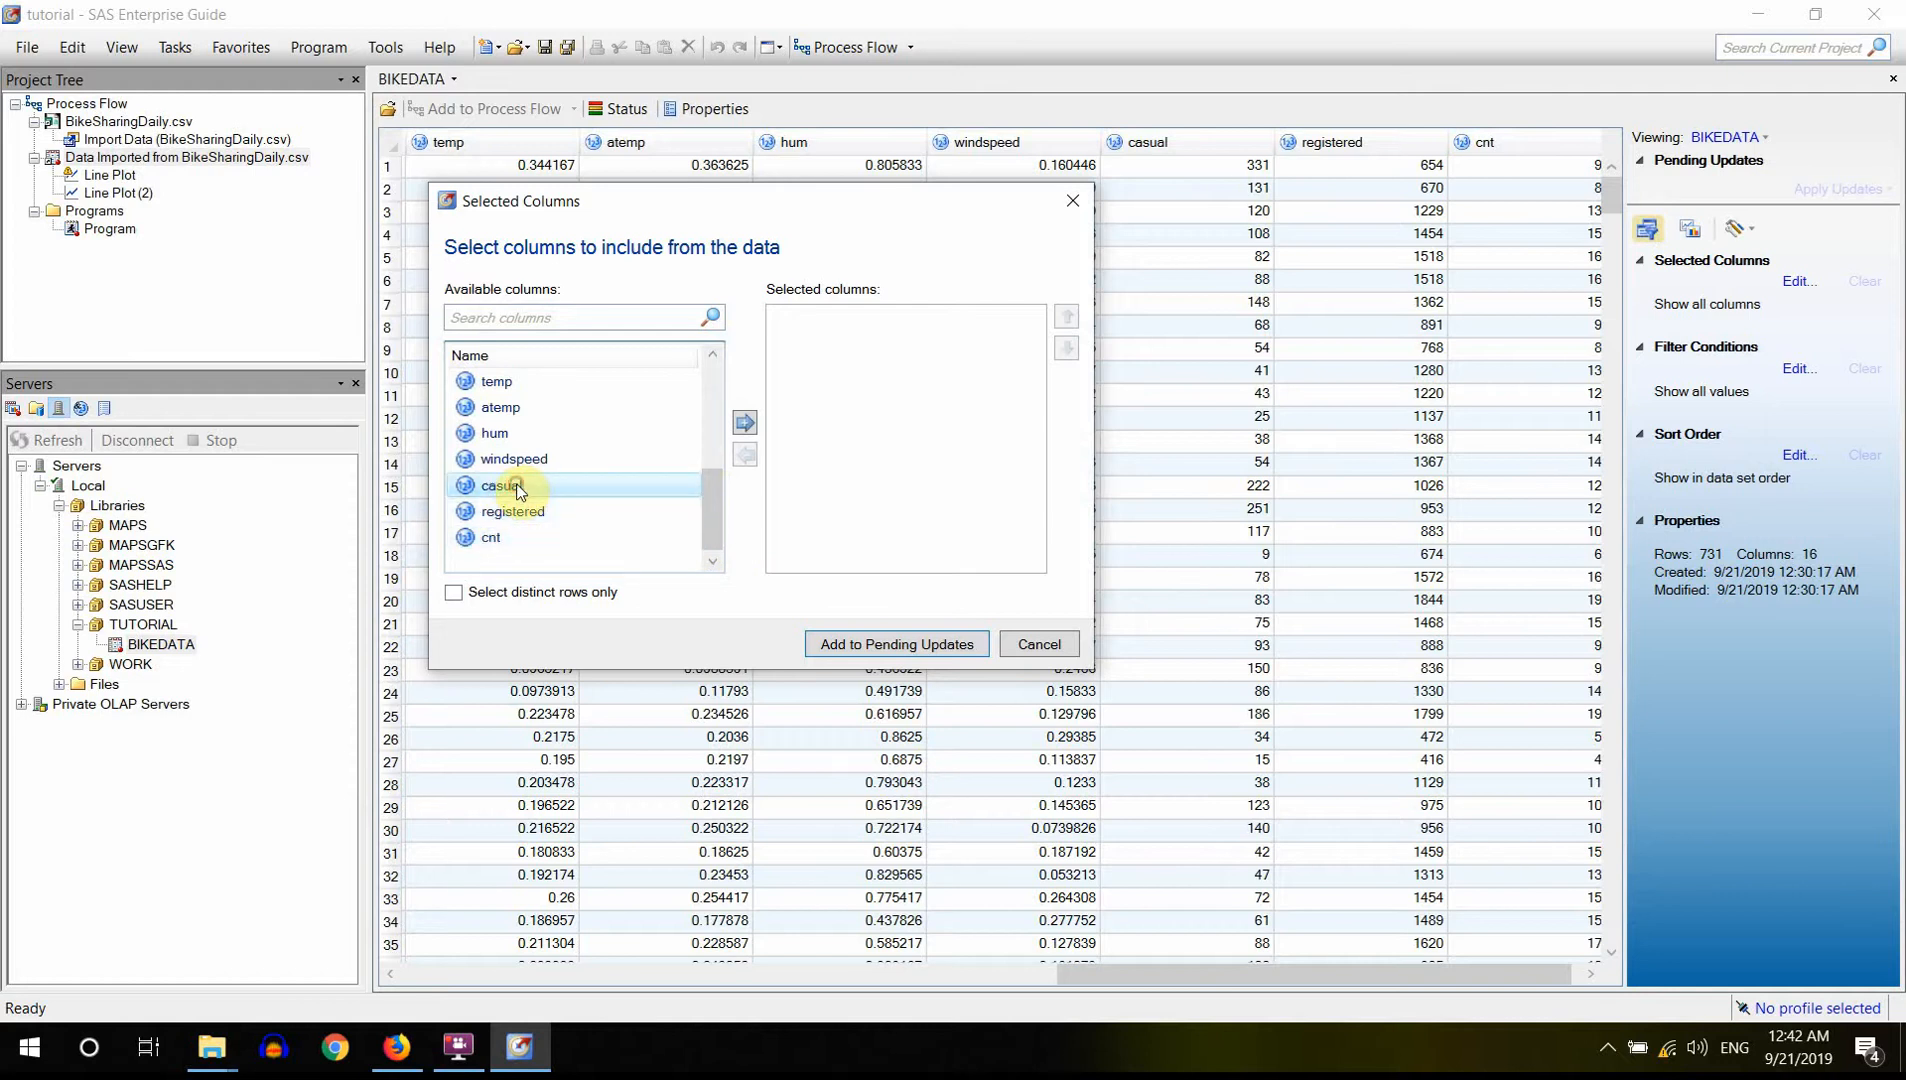
{"action": "left_click_drag", "start_coordinate": [517, 487], "coordinate": [895, 382]}
{"action": "left_click", "coordinate": [493, 538], "text": "ctrl"}
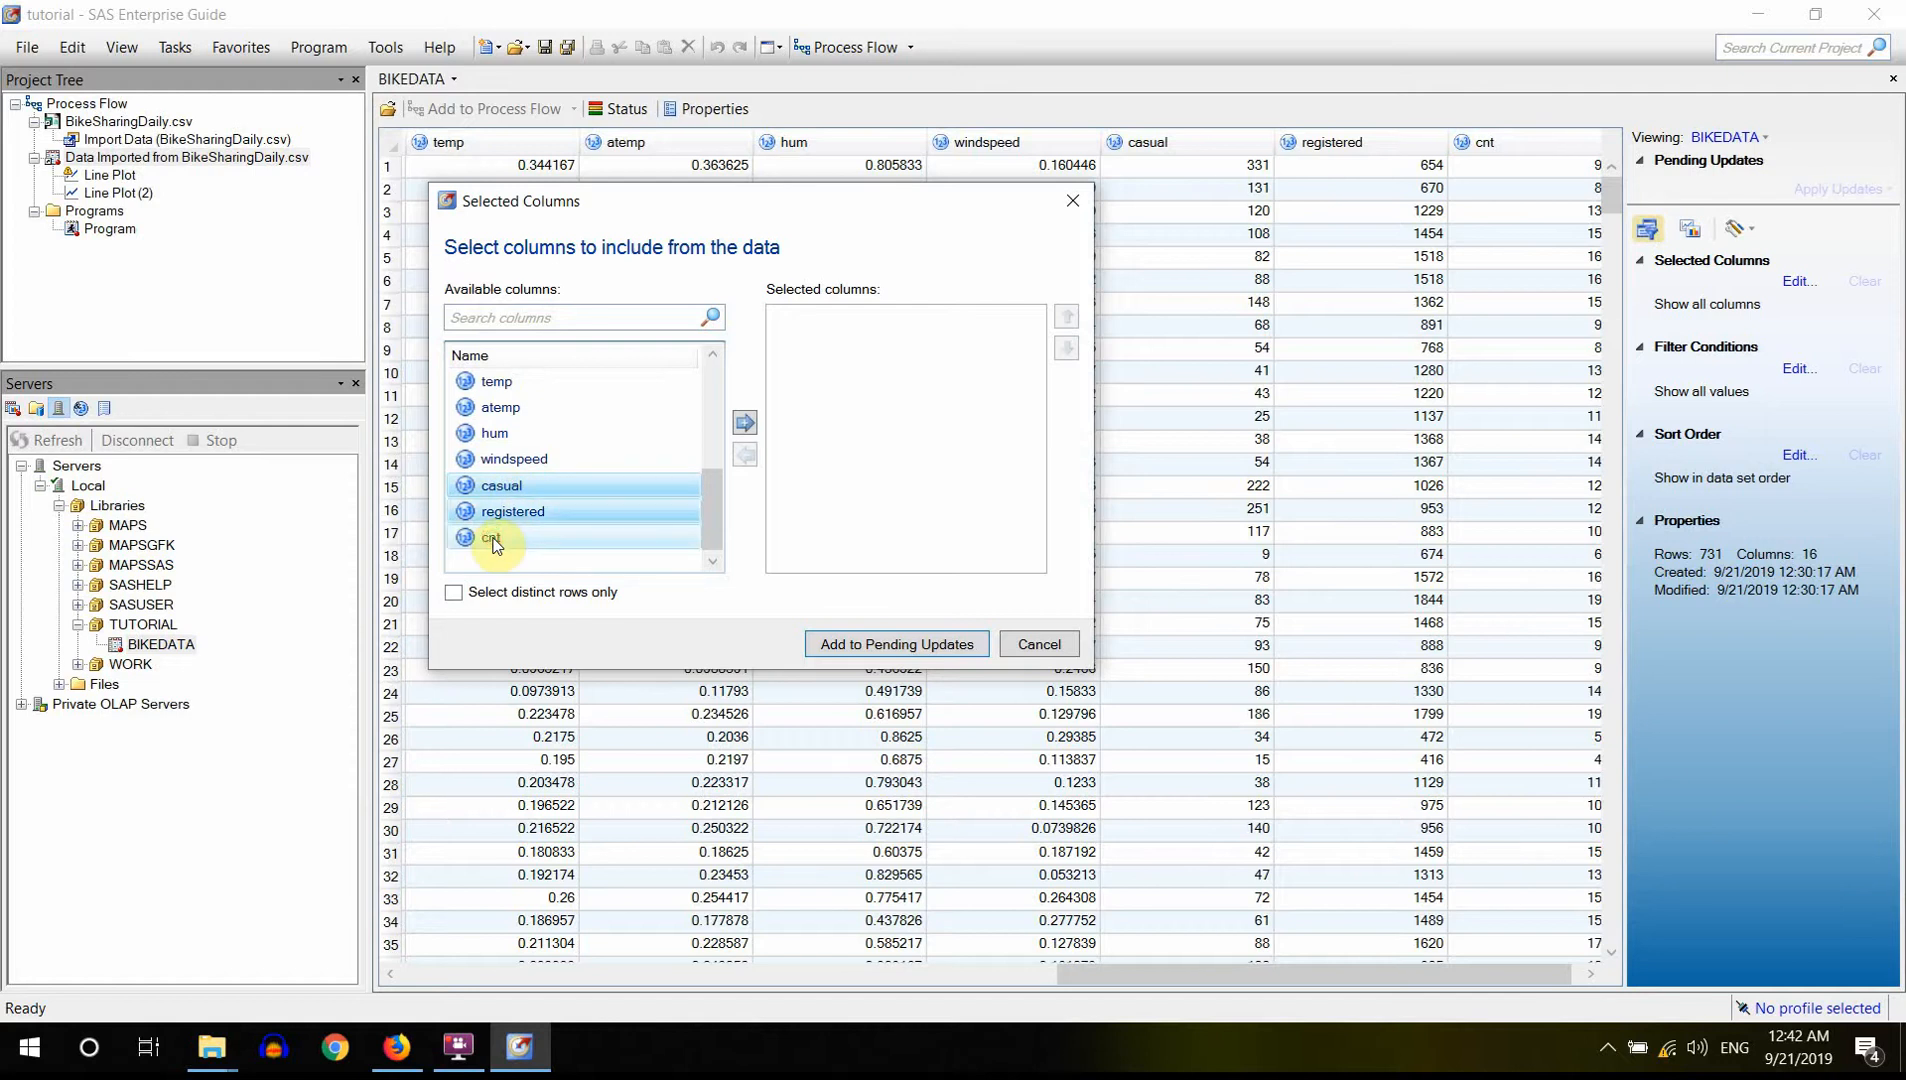
- Add the columns cnt, casual and registered to the selected columns
{"action": "left_click", "coordinate": [493, 538]}
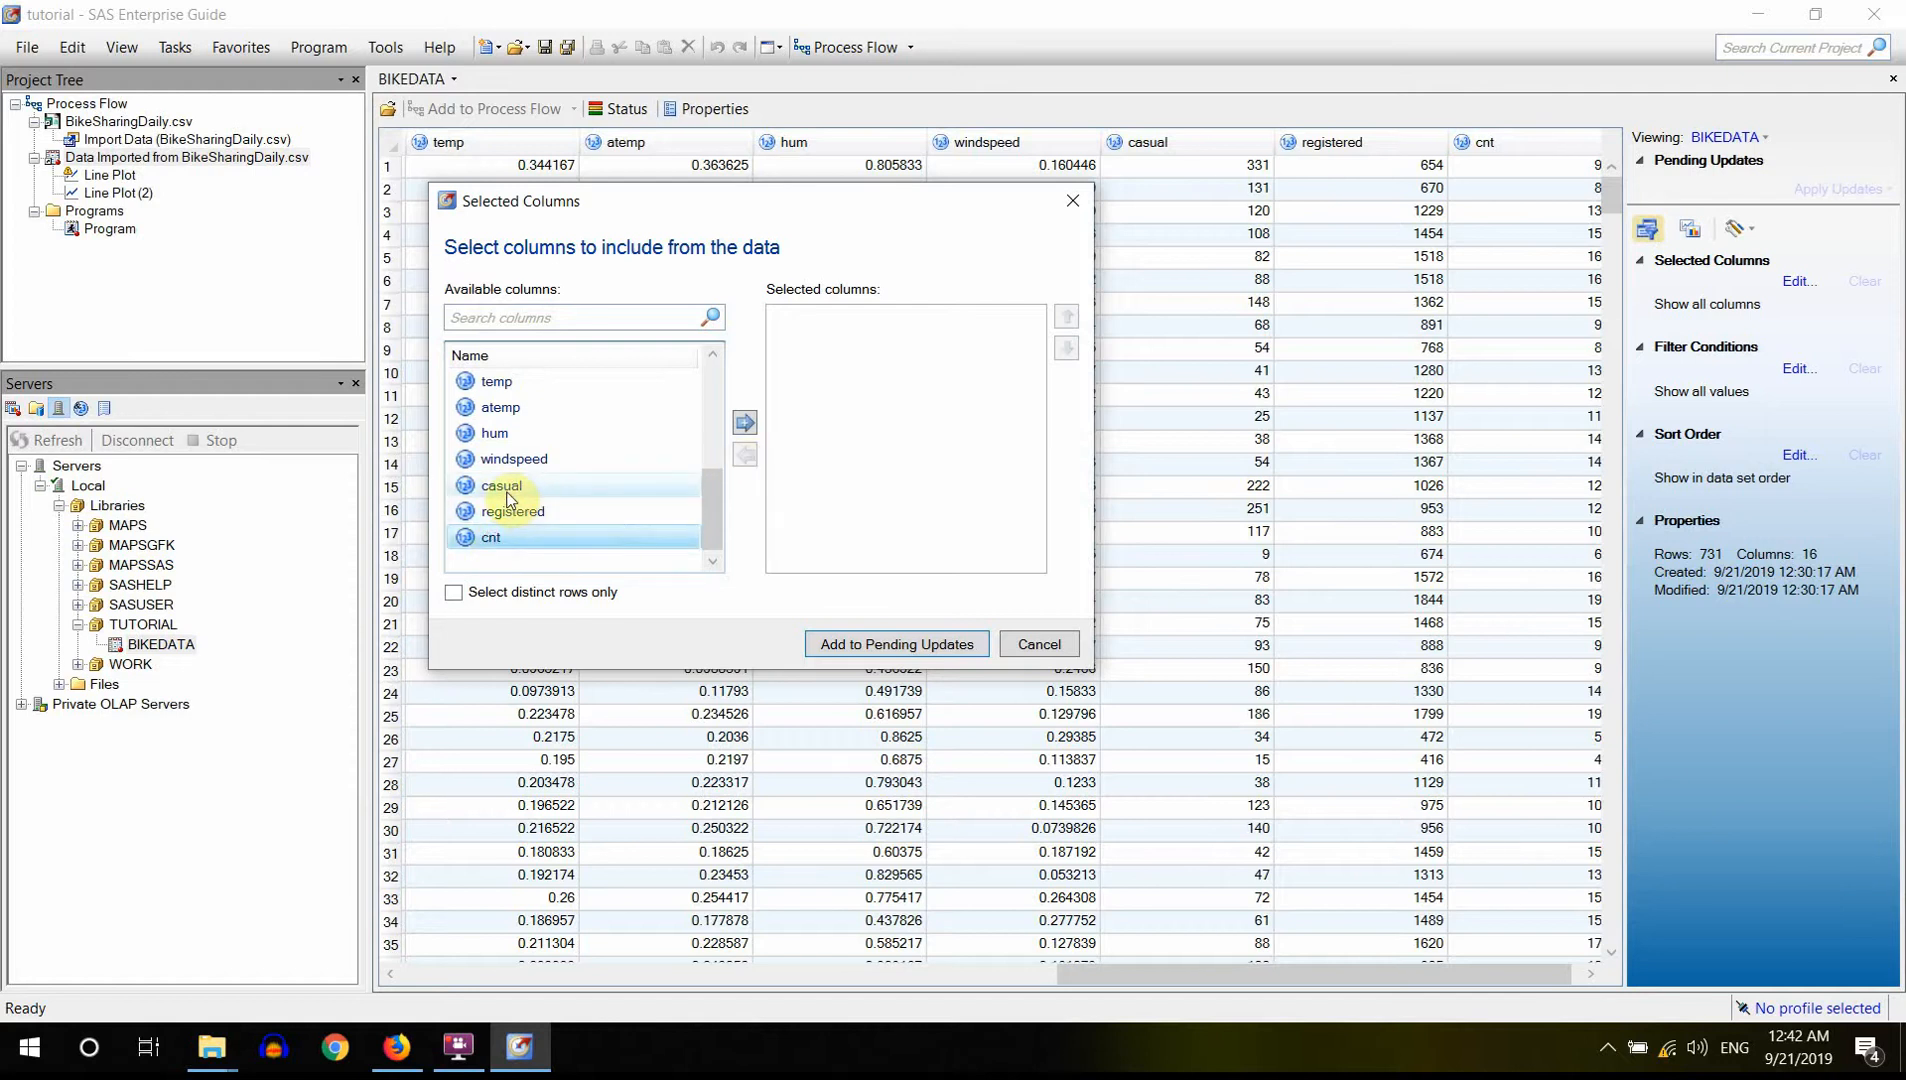
{"action": "left_click", "coordinate": [503, 487], "text": "shift"}
{"action": "left_click", "coordinate": [745, 422]}
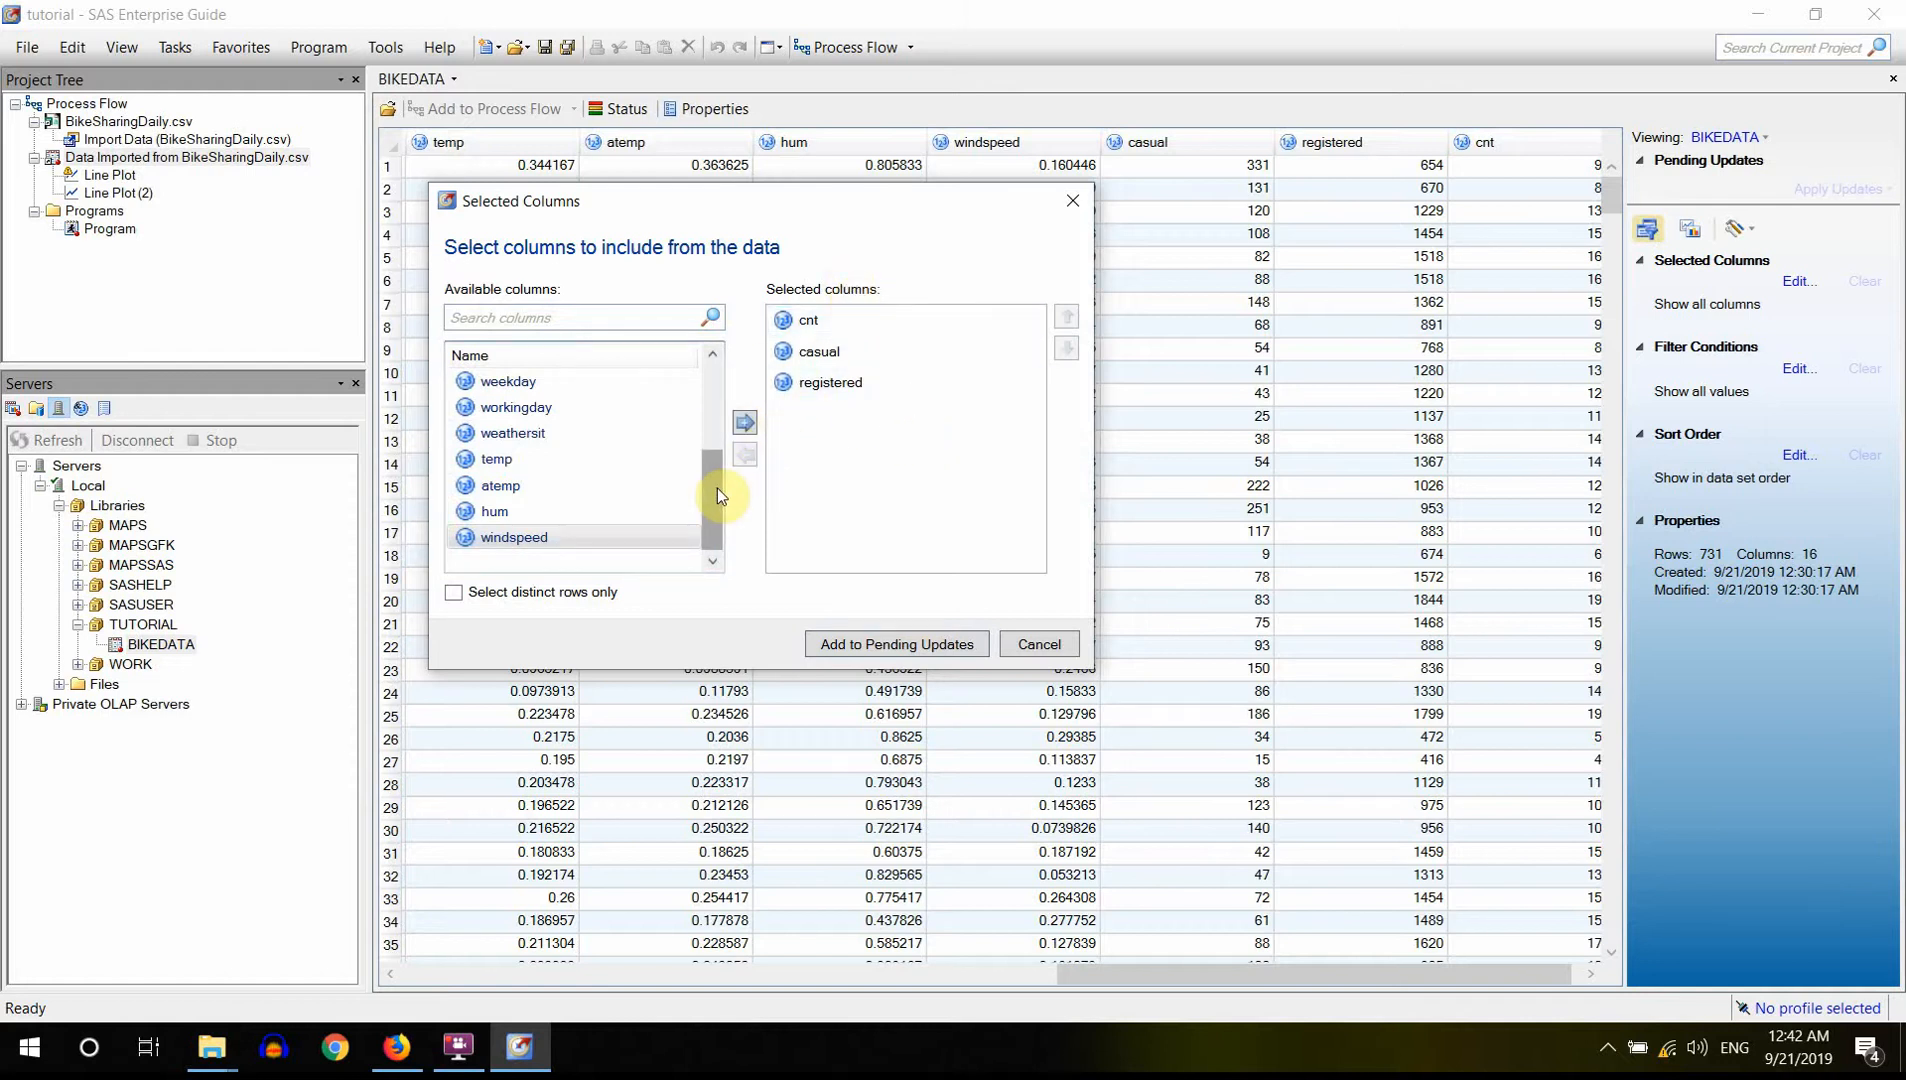
- Add windspeed, hum and temp to the selected columns, leaving out atemp
{"action": "scroll", "coordinate": [718, 488], "scroll_direction": "up", "scroll_amount": 1}
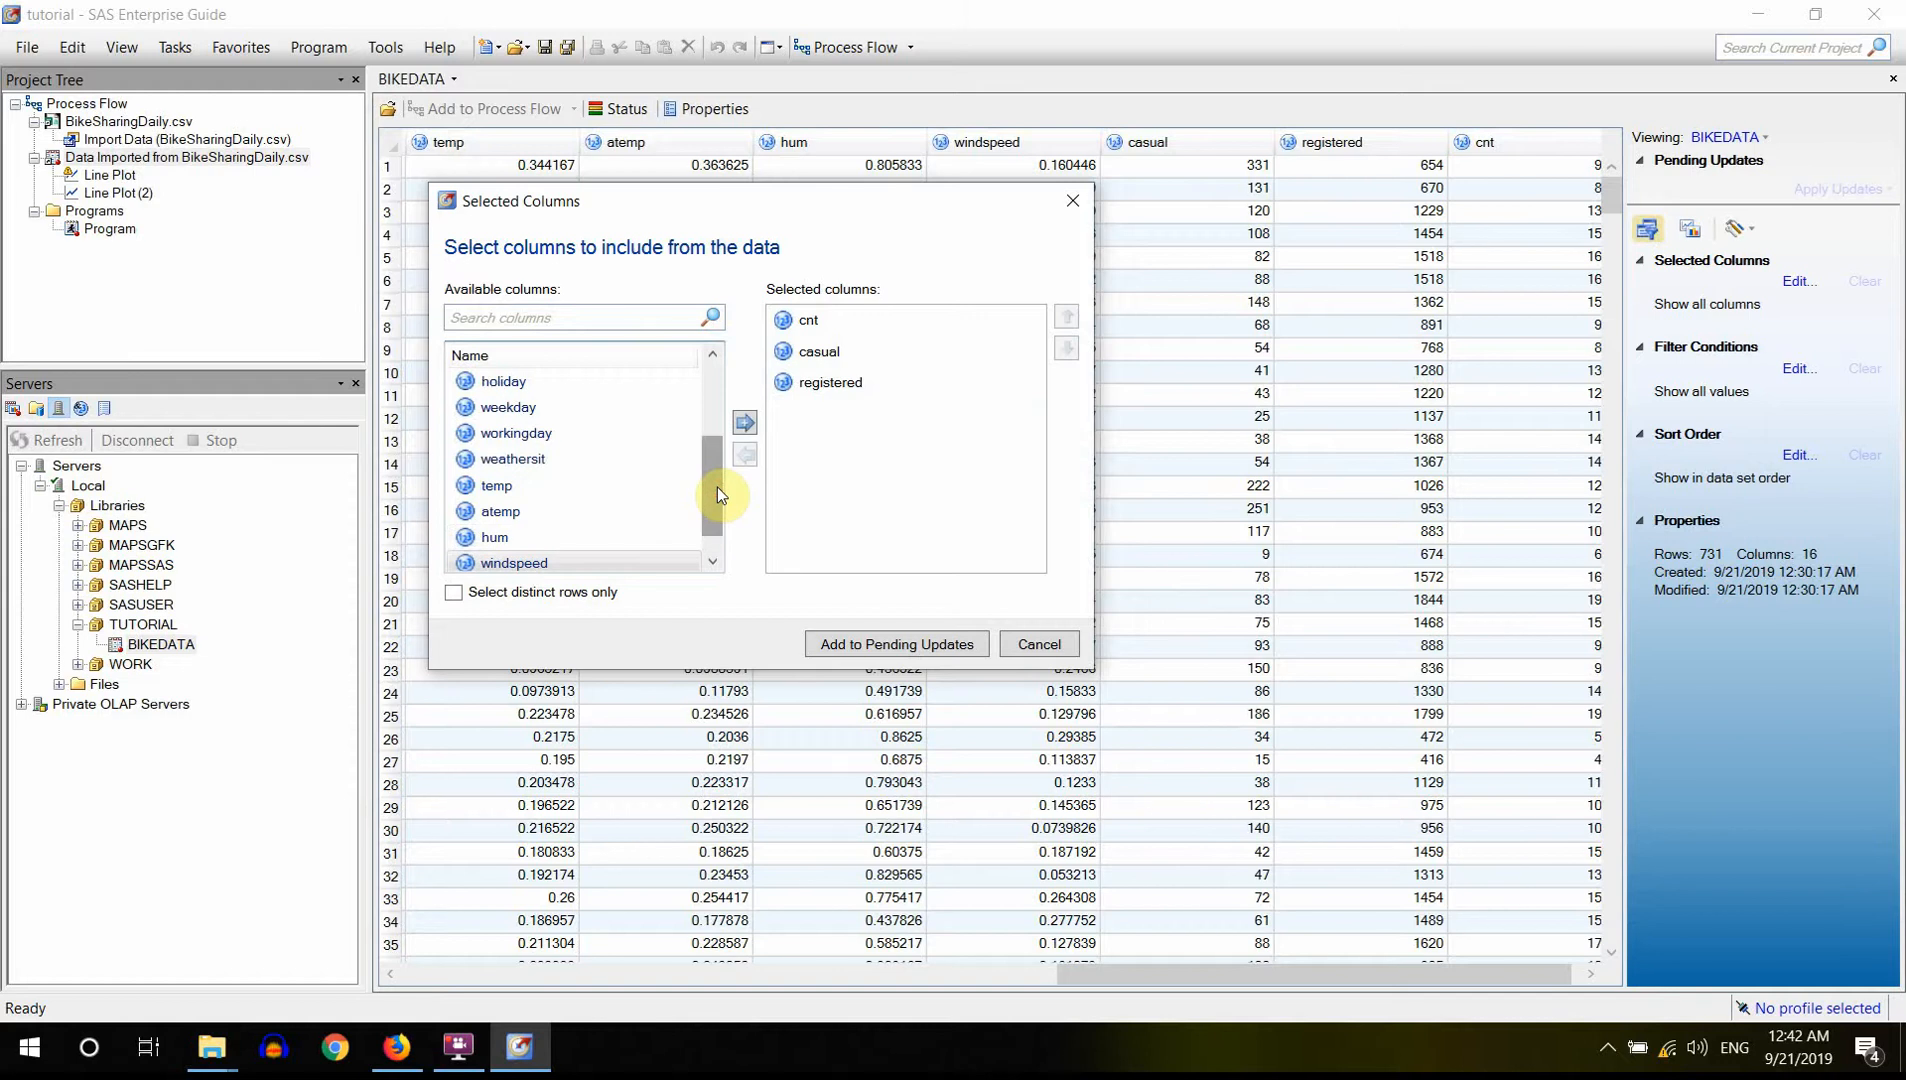
{"action": "left_click", "coordinate": [495, 540], "text": "ctrl"}
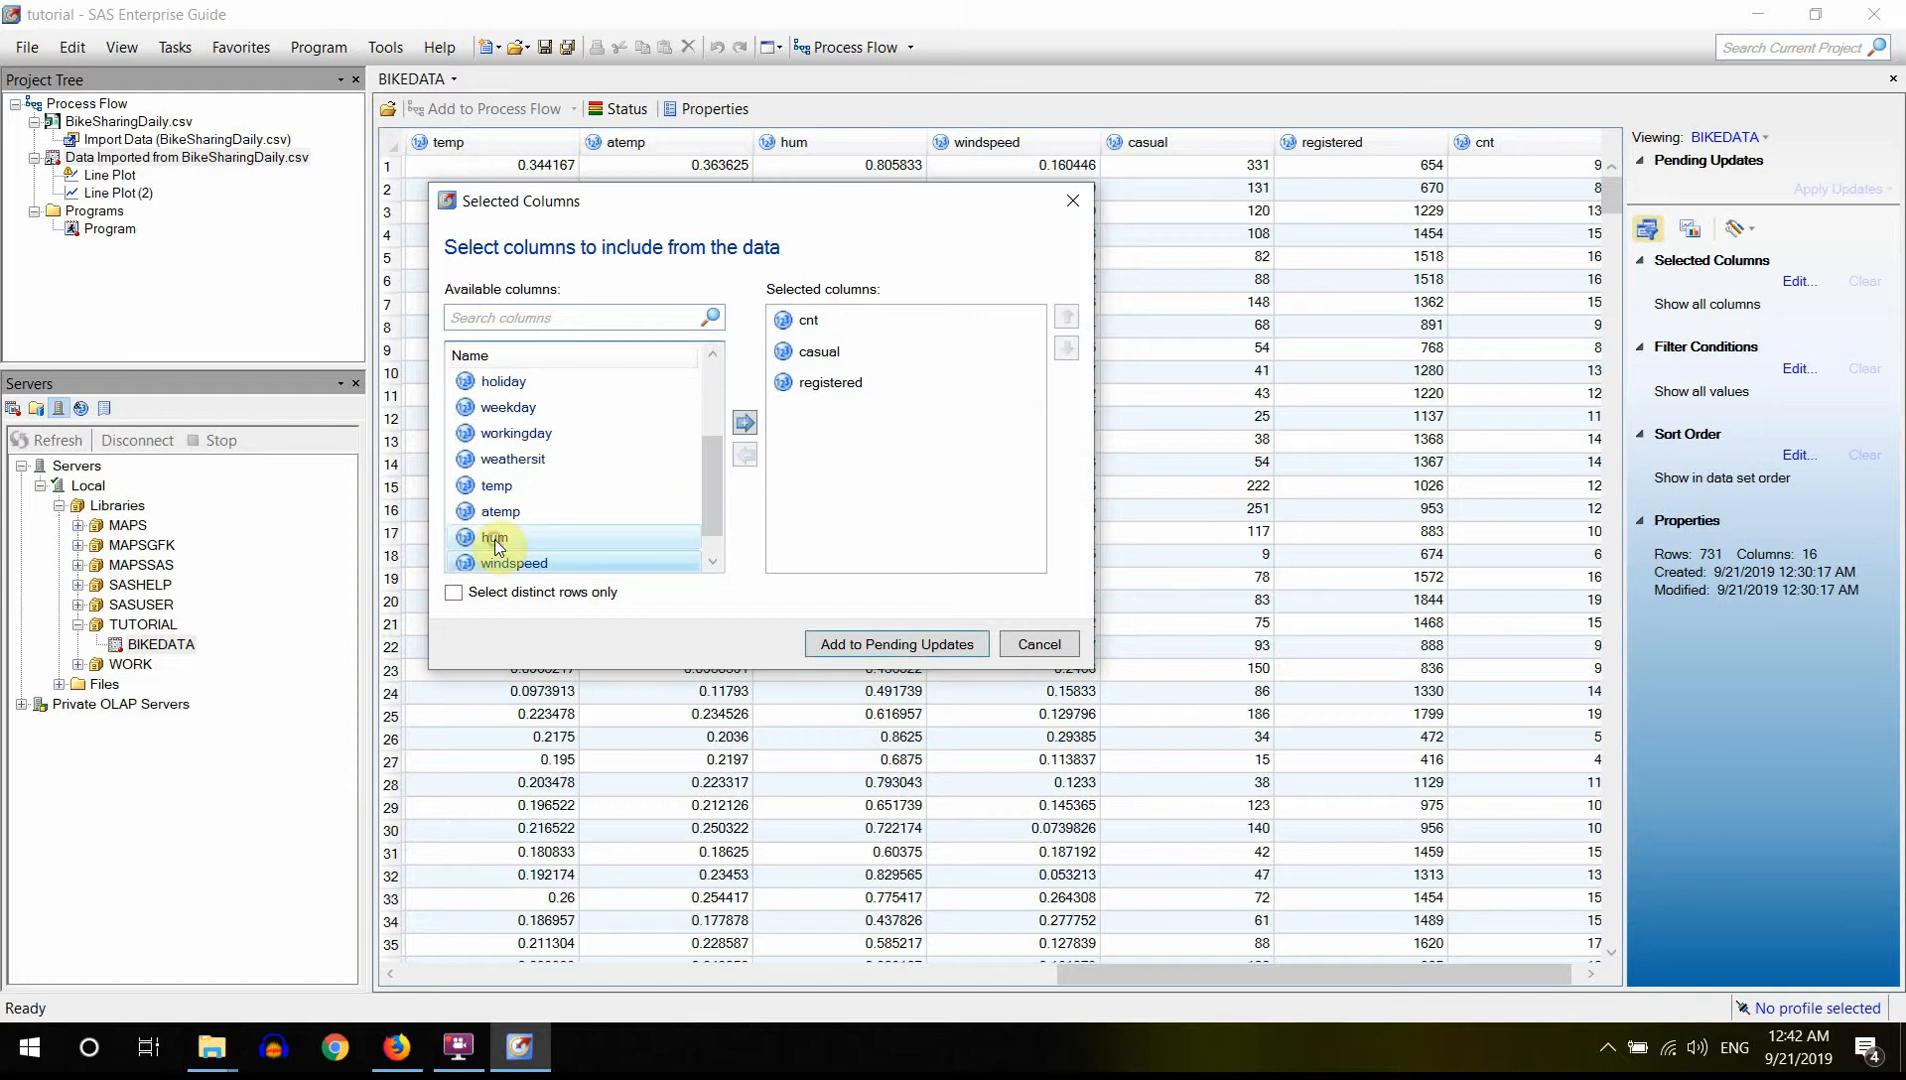
{"action": "left_click", "coordinate": [499, 482], "text": "ctrl"}
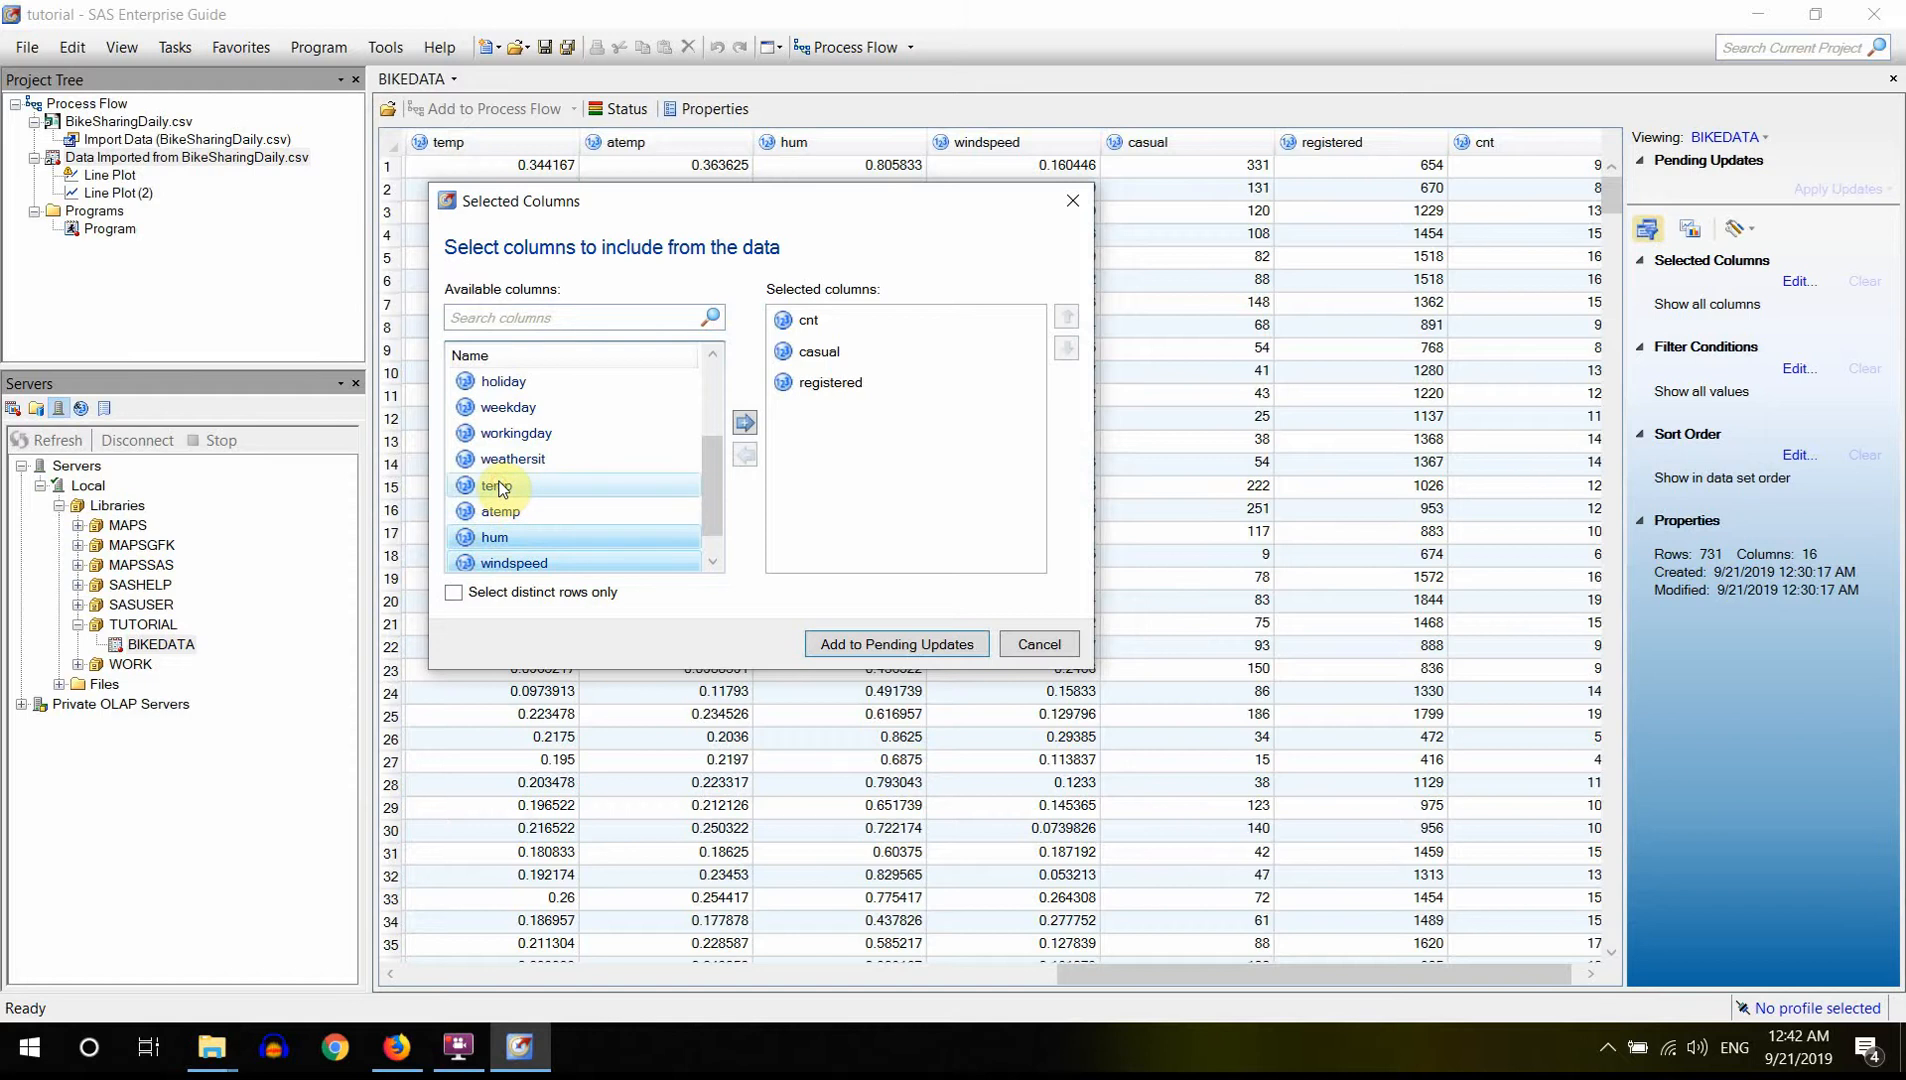
{"action": "left_click", "coordinate": [745, 425]}
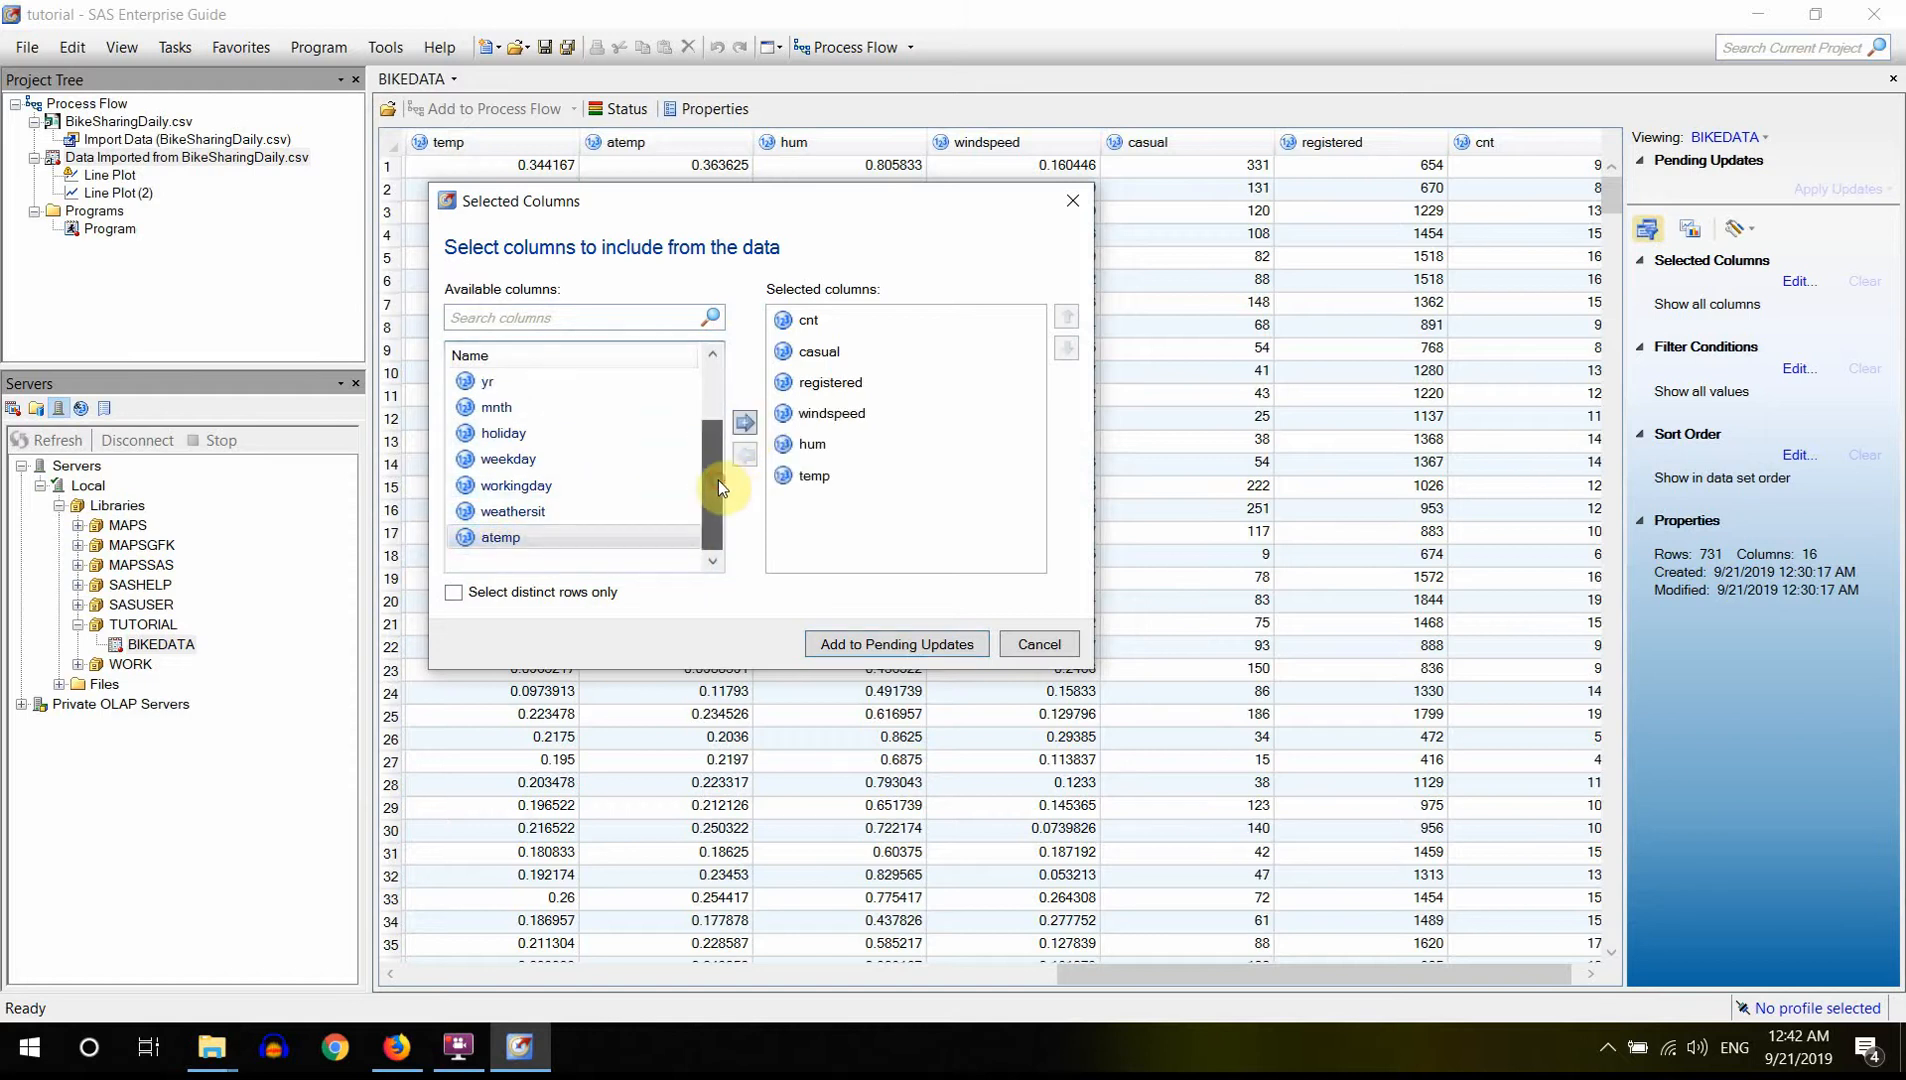
{"action": "left_click", "coordinate": [536, 514]}
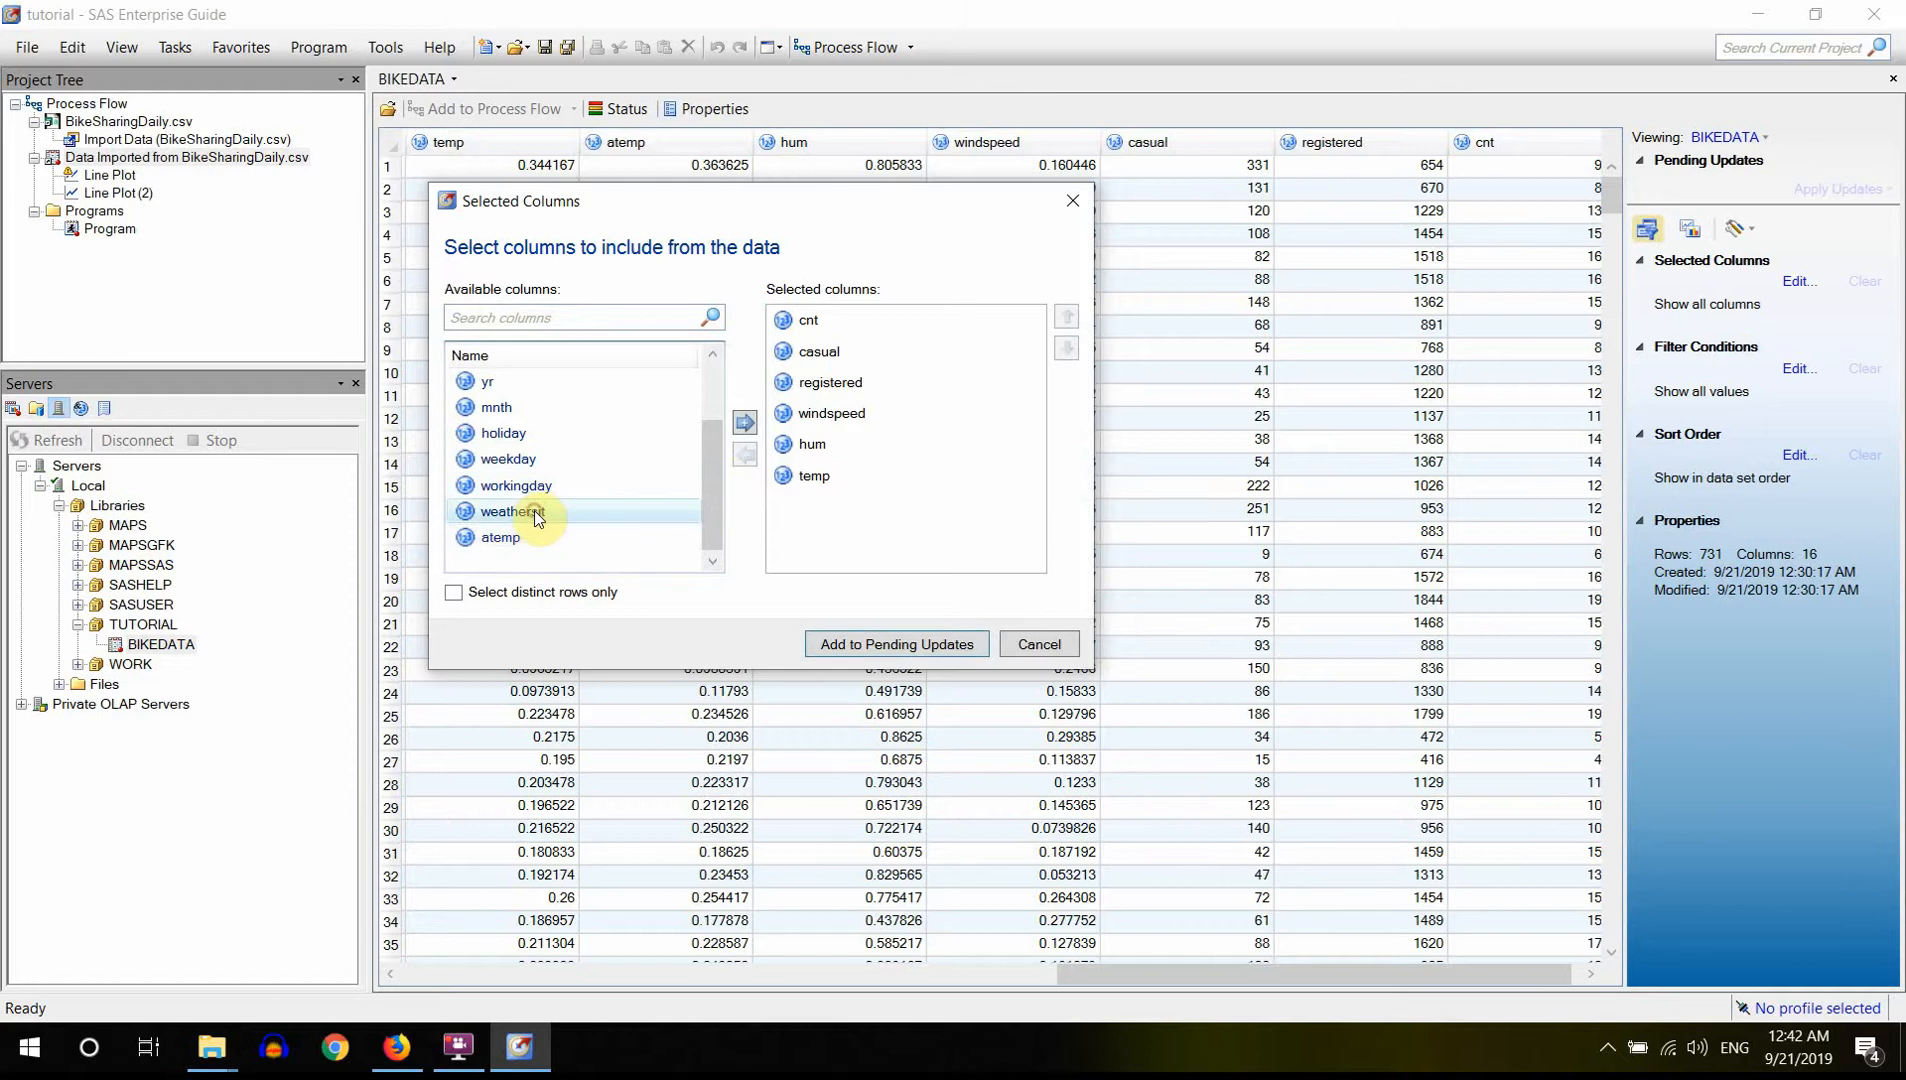
{"action": "left_click", "coordinate": [532, 490], "text": "ctrl"}
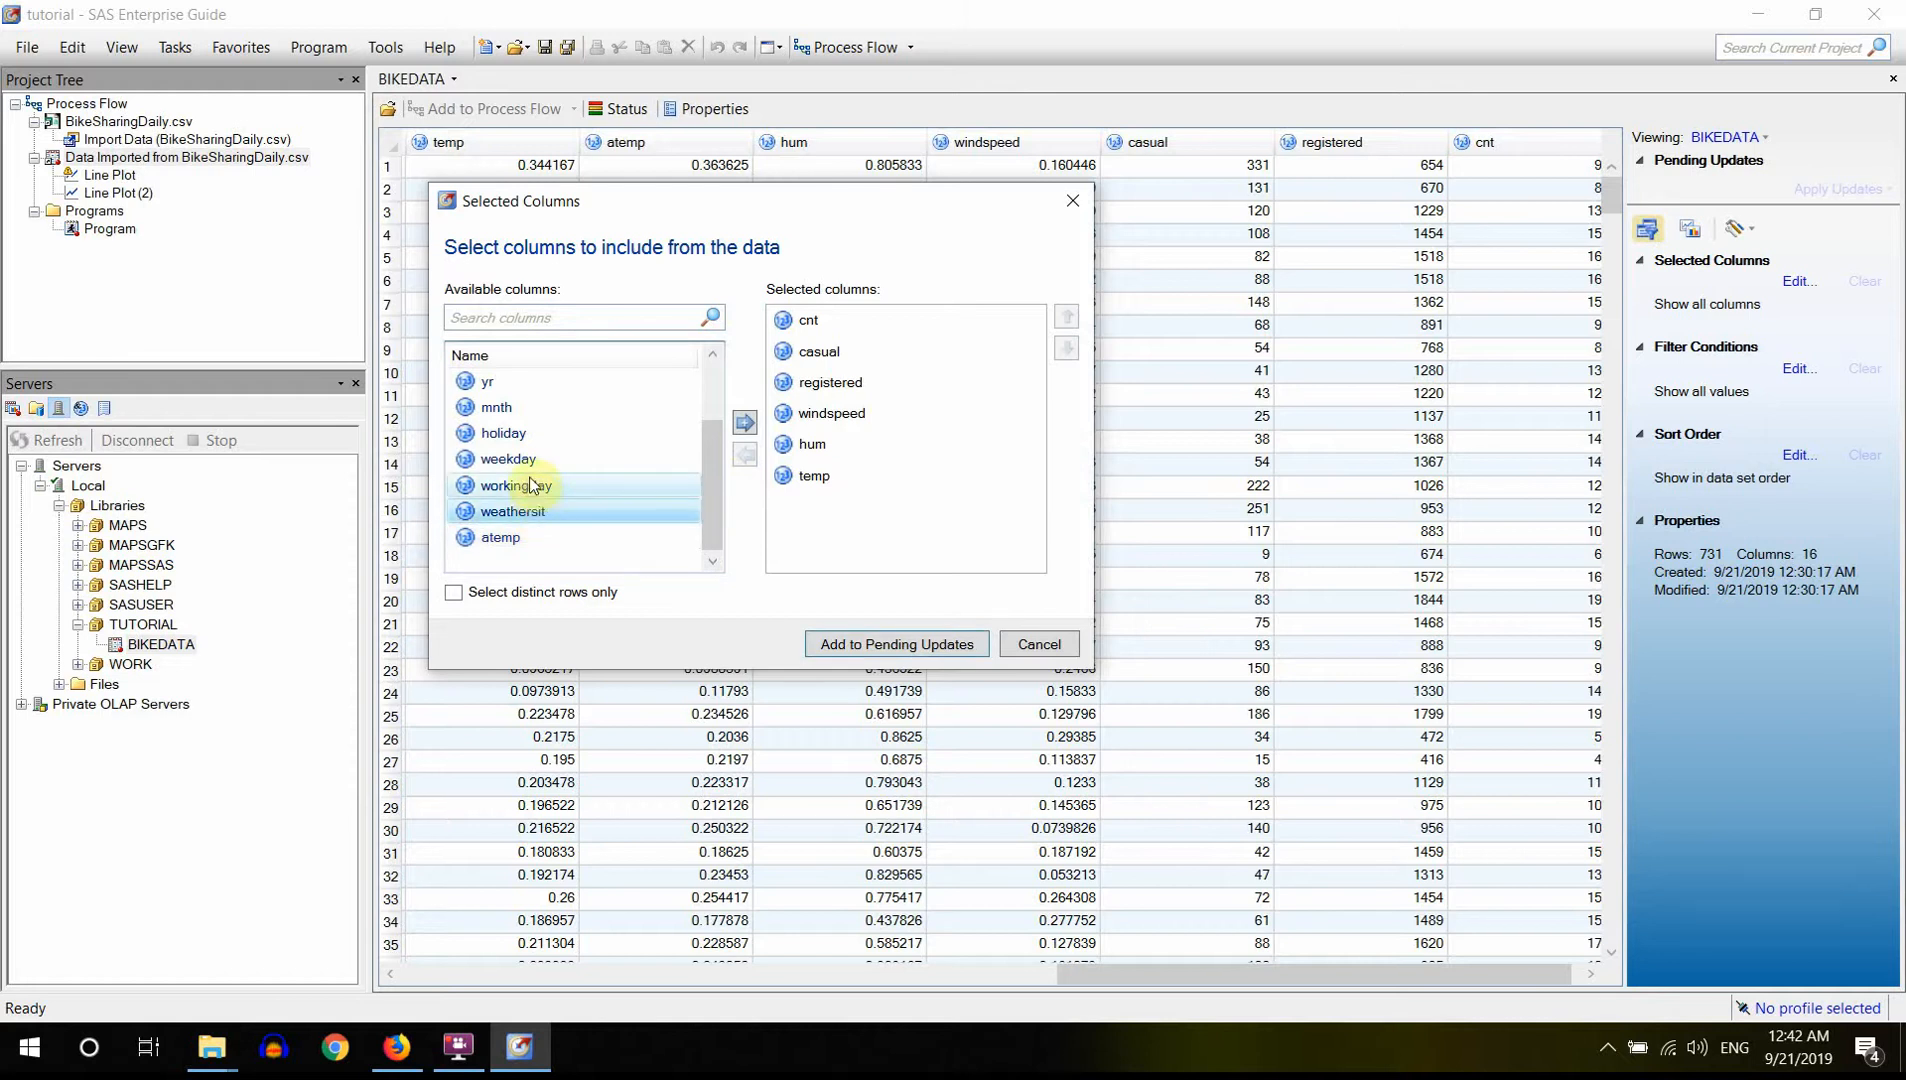
{"action": "left_click", "coordinate": [519, 461], "text": "ctrl"}
{"action": "left_click", "coordinate": [505, 430], "text": "ctrl"}
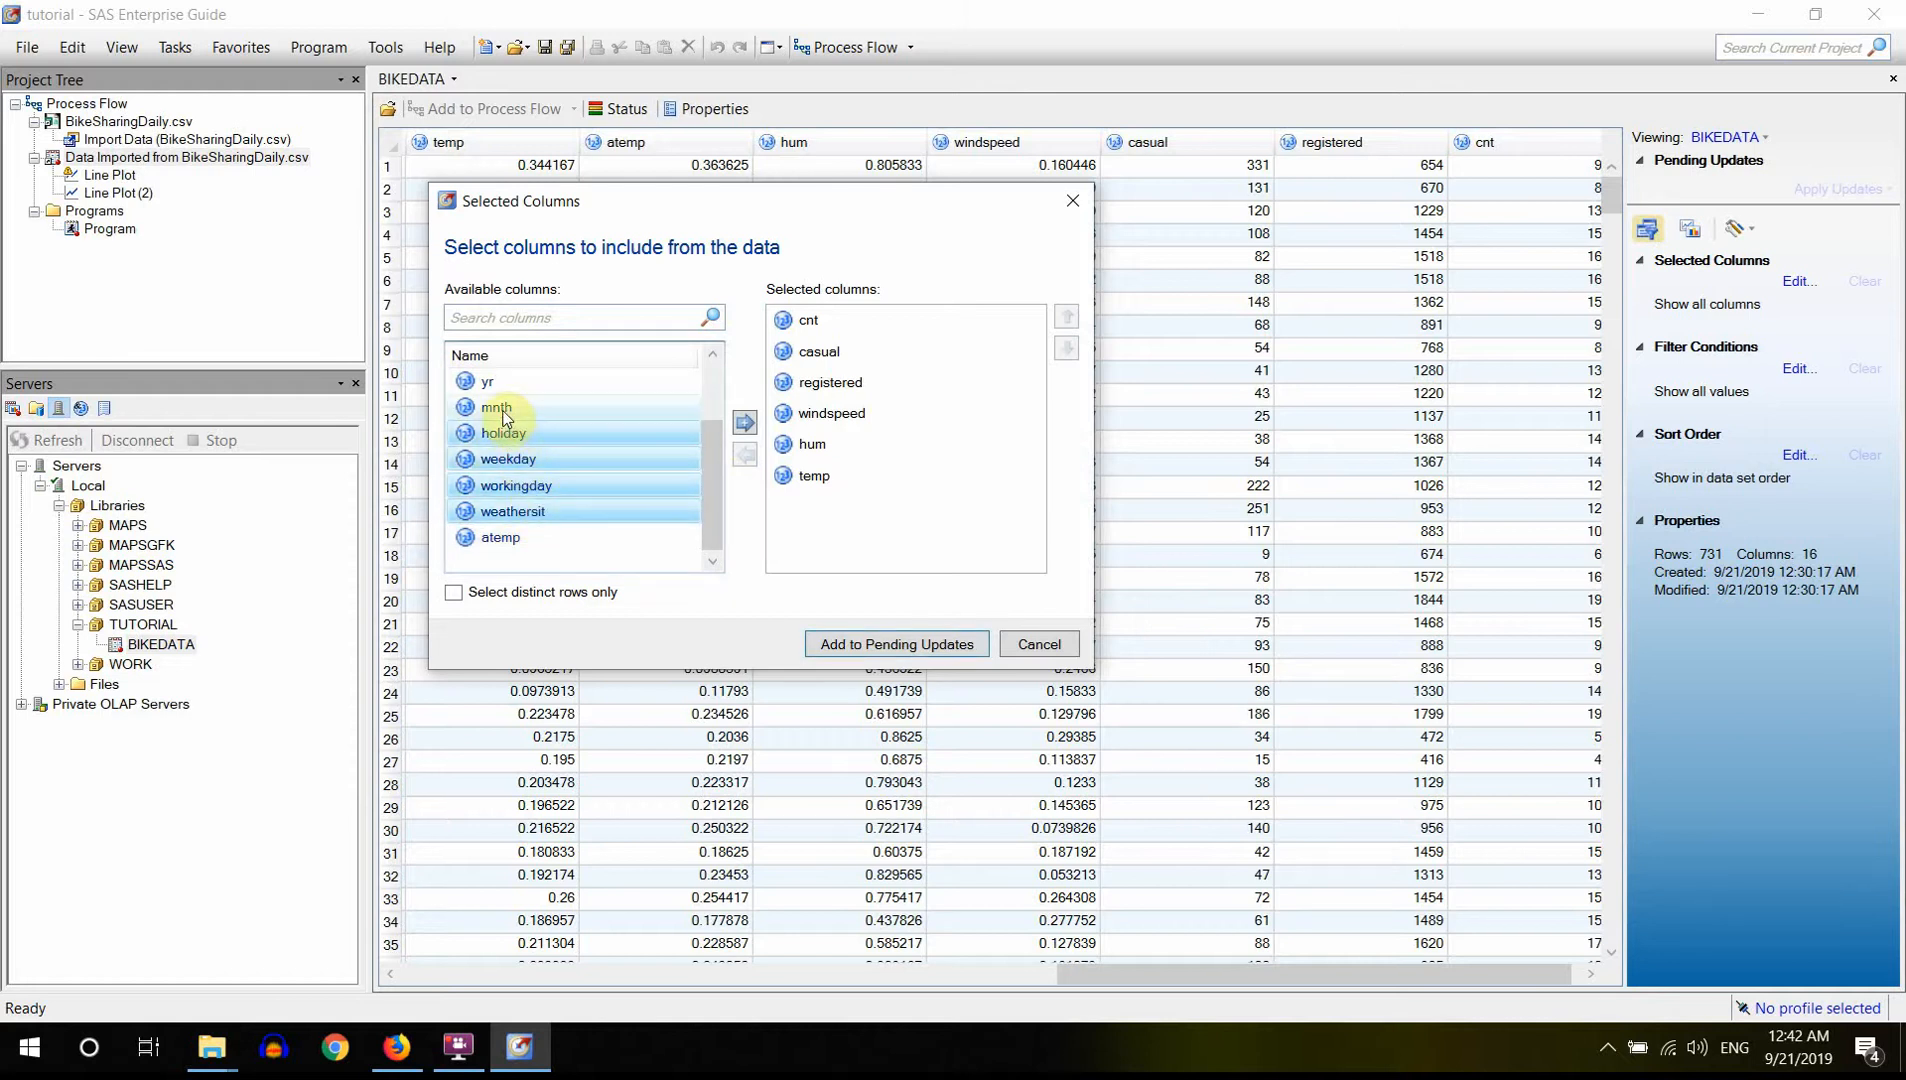
{"action": "left_click", "coordinate": [501, 410], "text": "ctrl"}
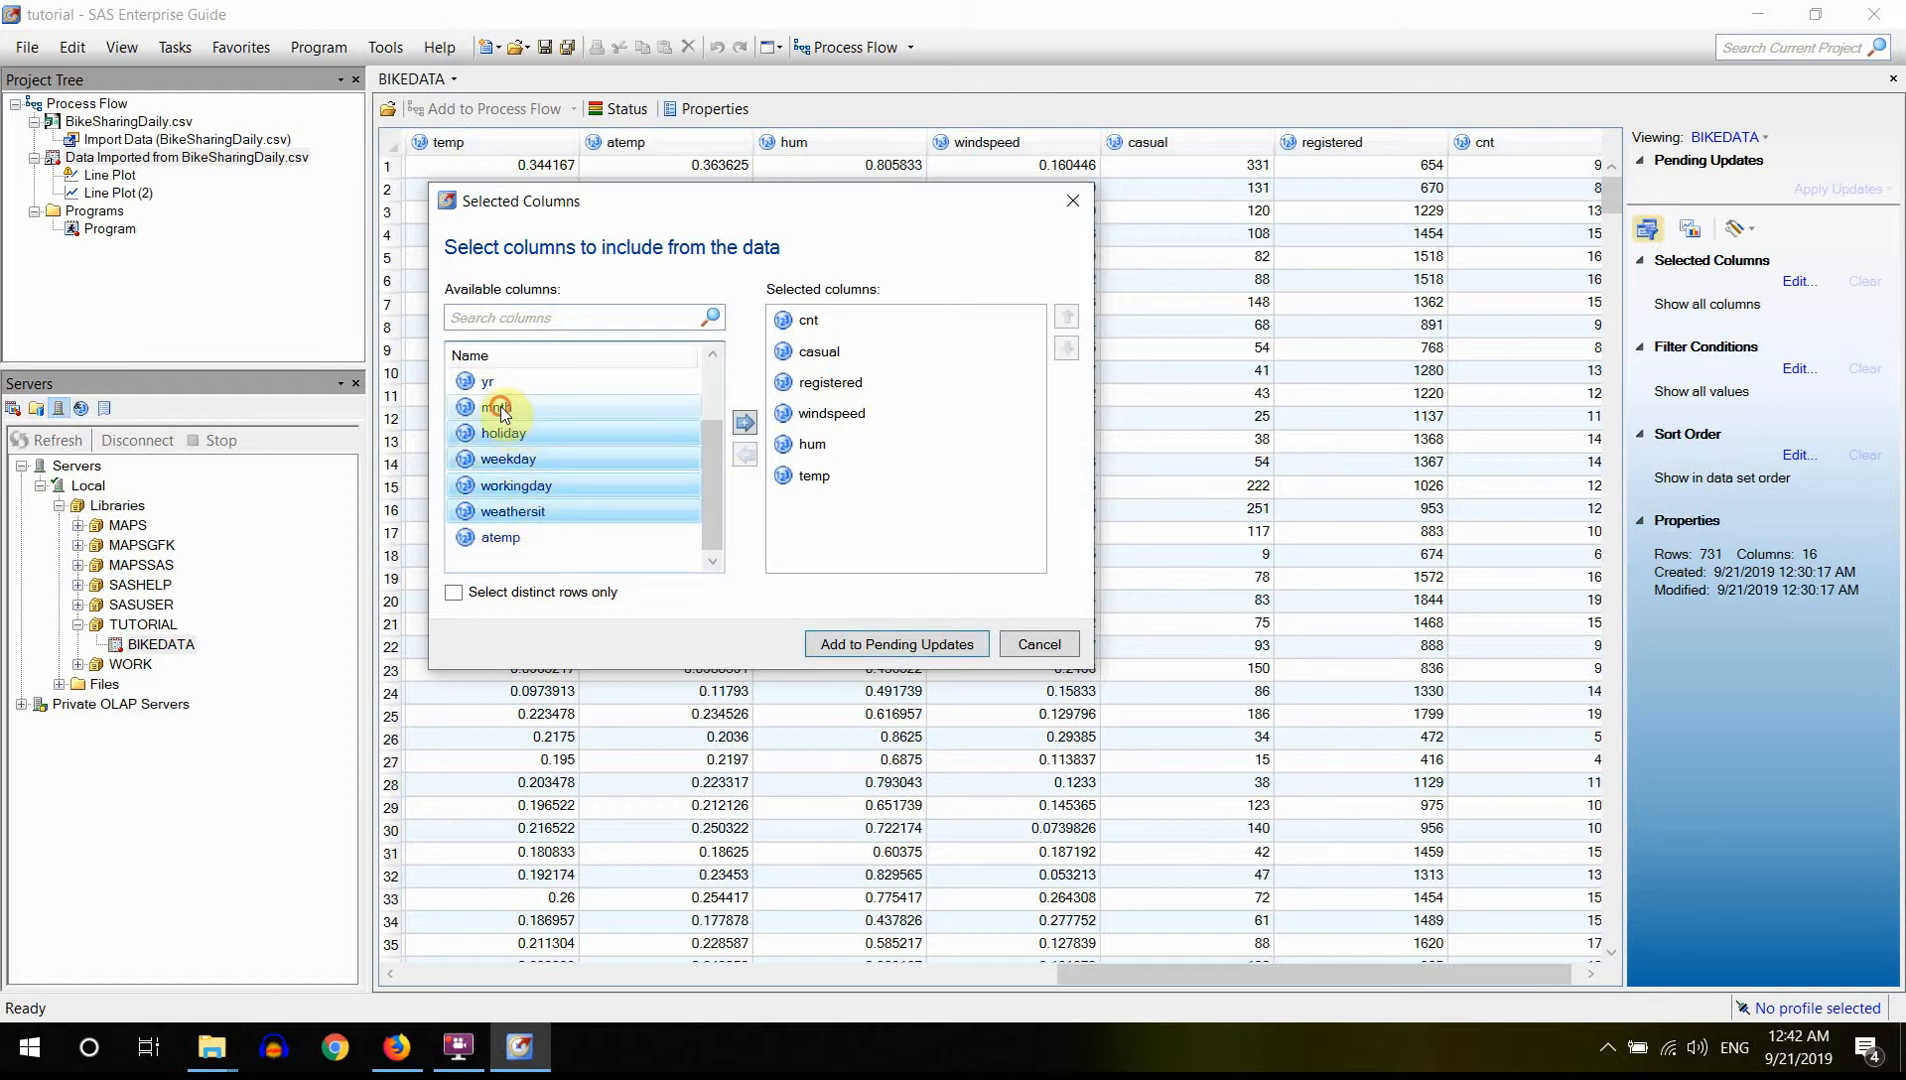
{"action": "left_click", "coordinate": [701, 455]}
- Add weathersit, yr, mnth, holiday, weekday, workingday and season to the selected columns and apply the pending updates to the BIKEDATA view
{"action": "left_click", "coordinate": [553, 511]}
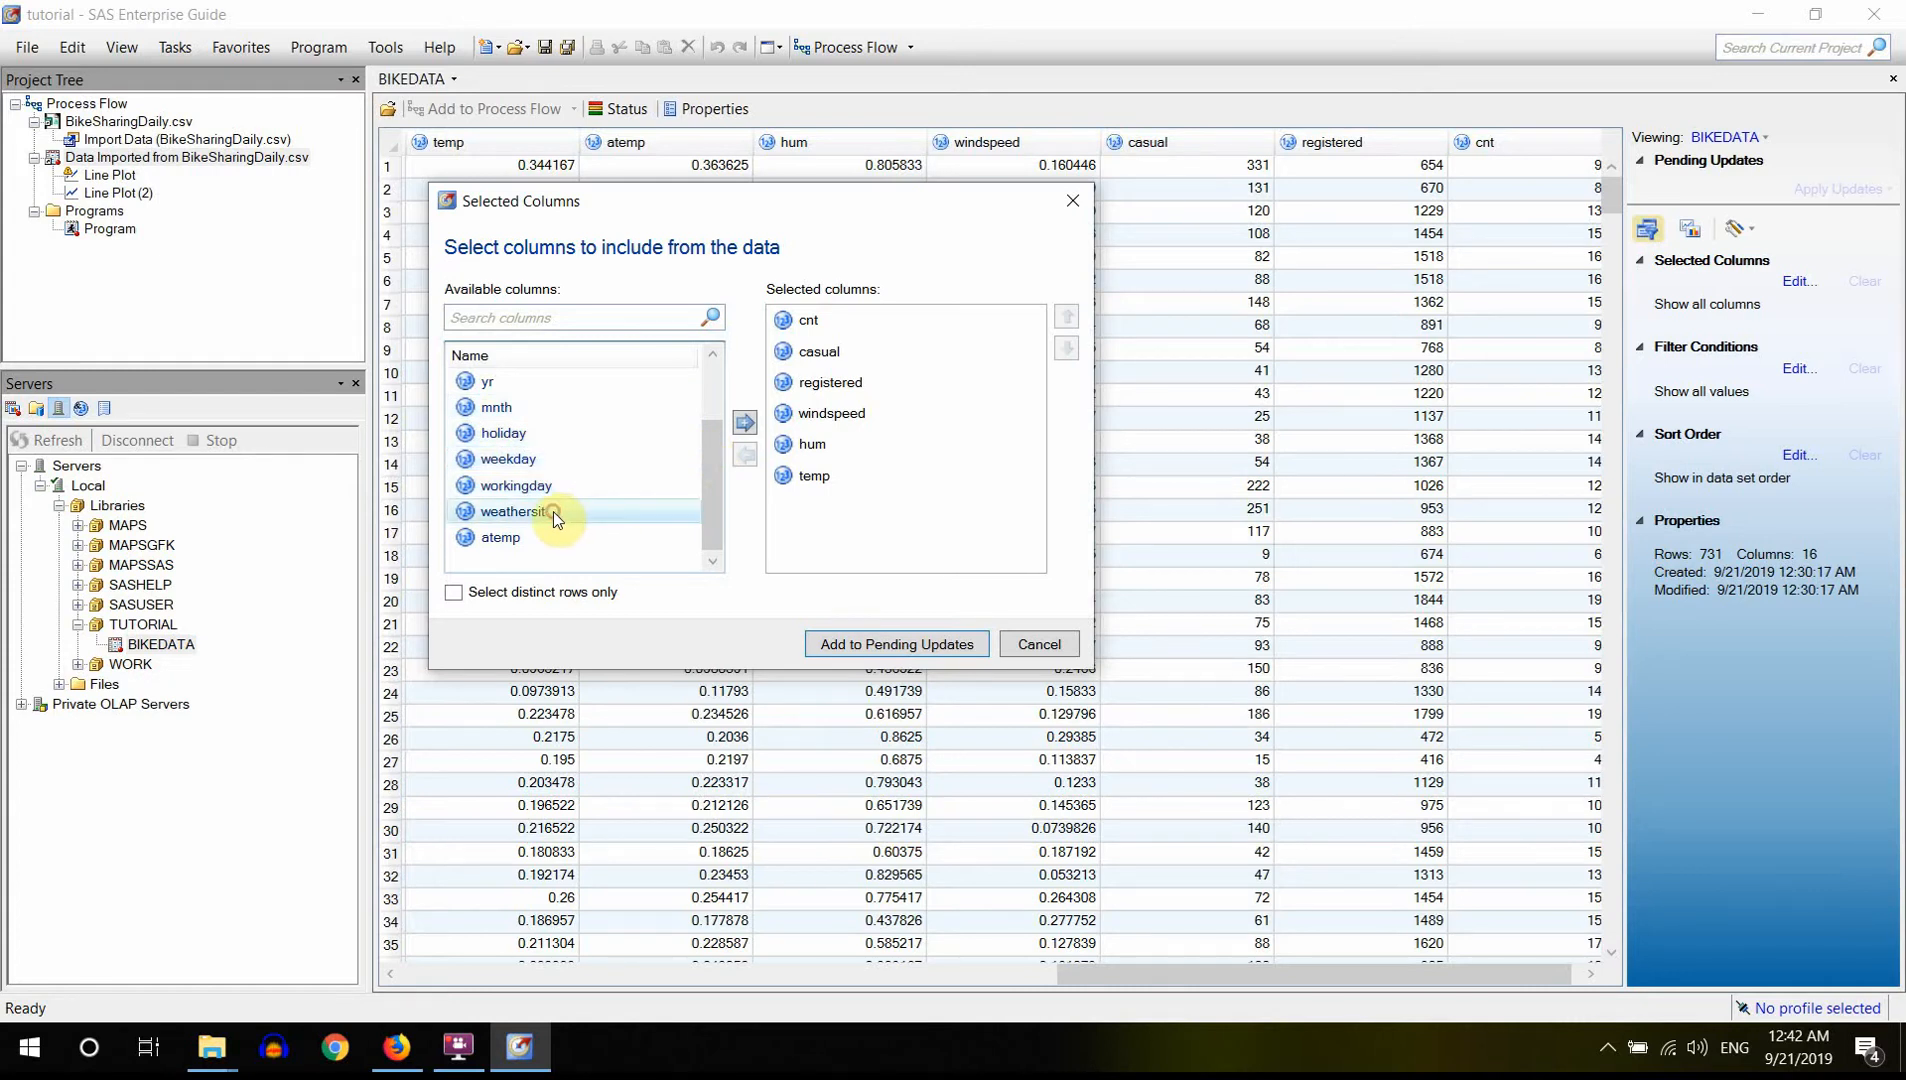
{"action": "left_click", "coordinate": [499, 383], "text": "shift"}
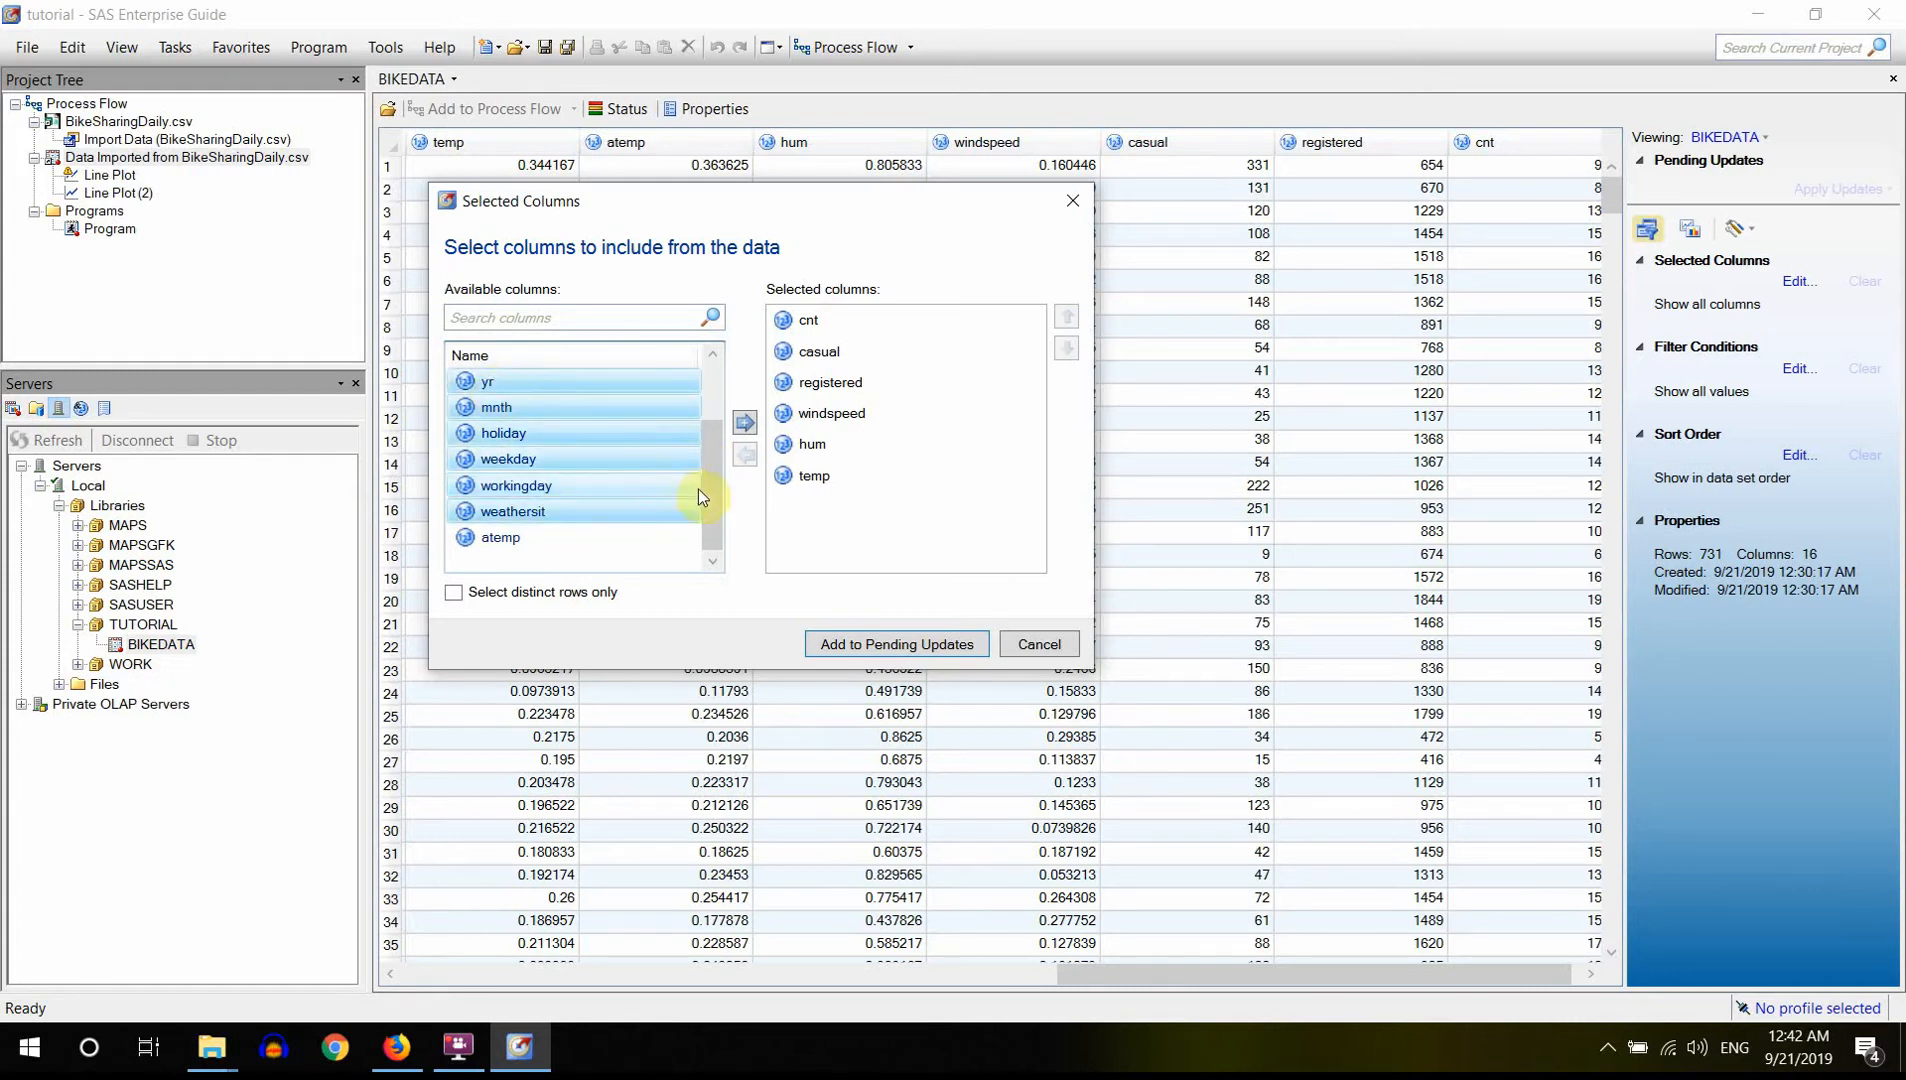
{"action": "left_click_drag", "start_coordinate": [707, 494], "coordinate": [710, 436]}
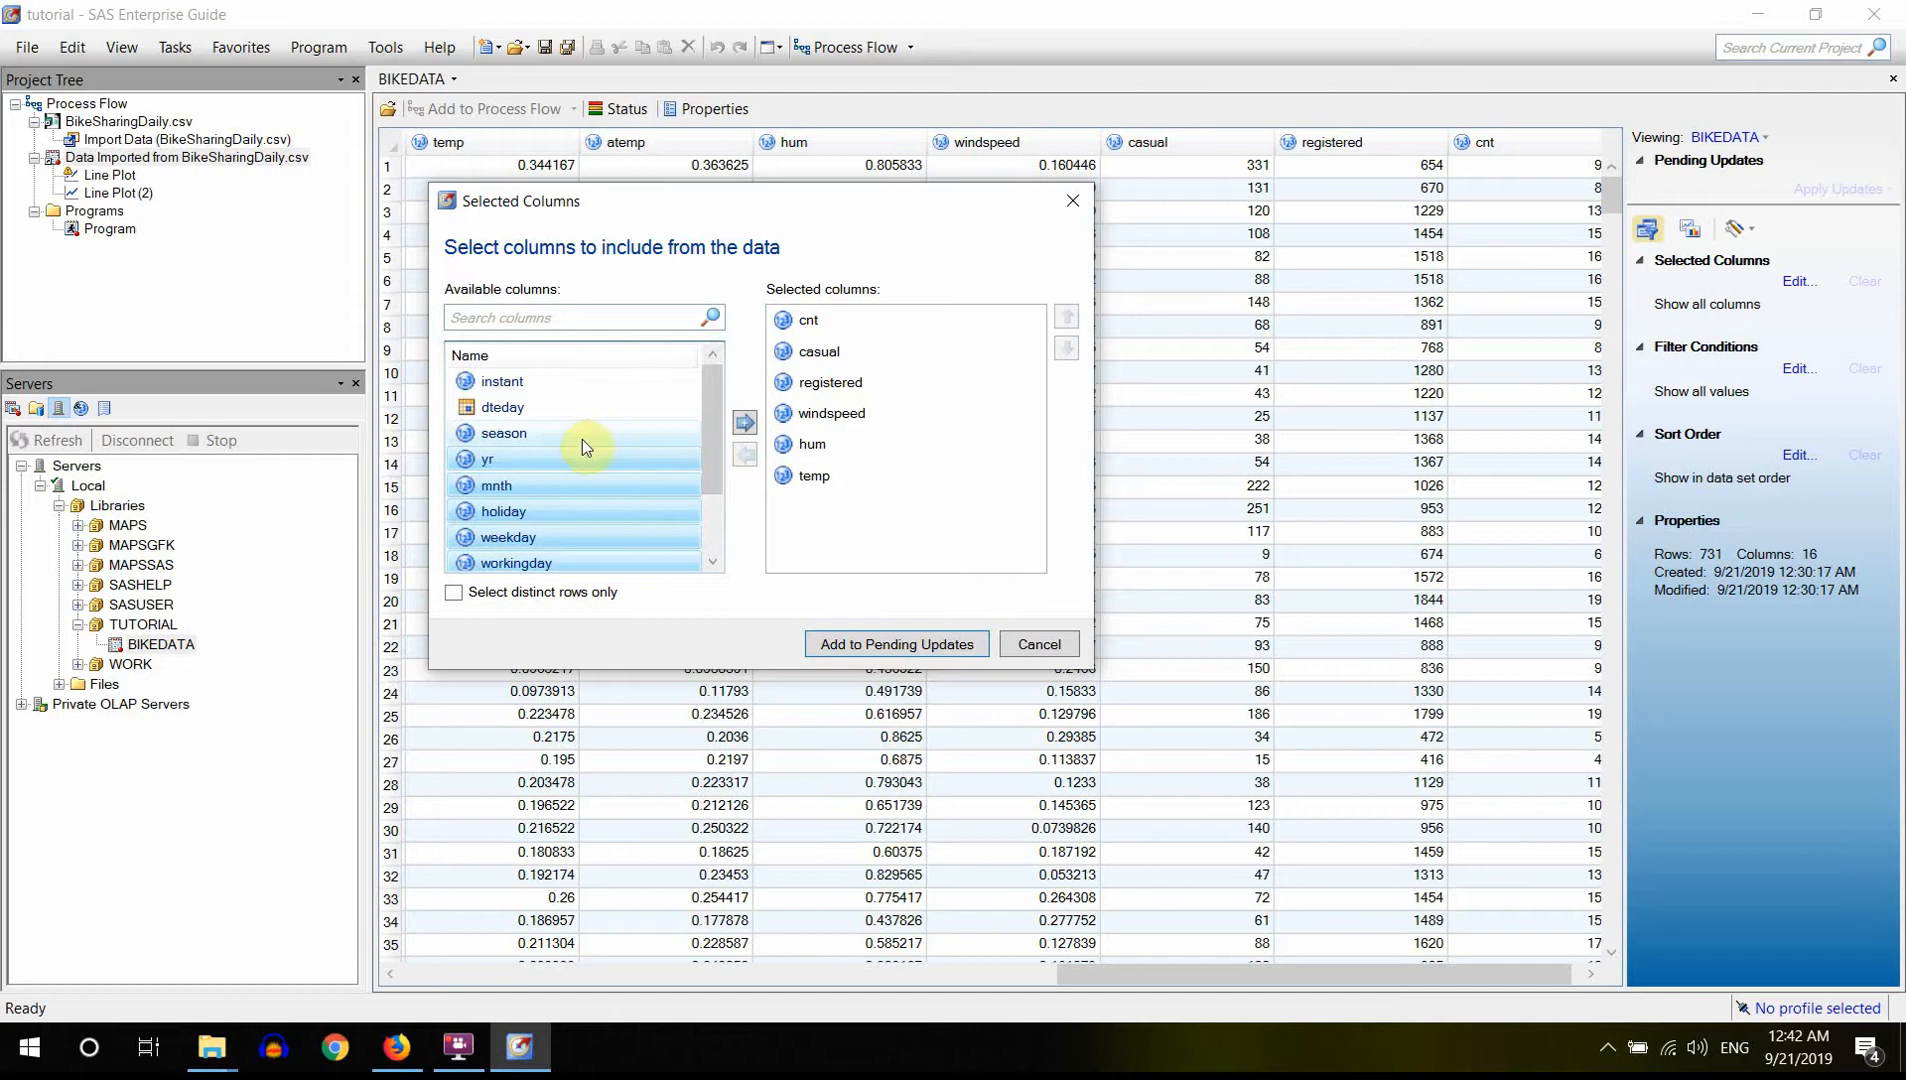
{"action": "left_click", "coordinate": [519, 443], "text": "shift"}
{"action": "left_click", "coordinate": [746, 423]}
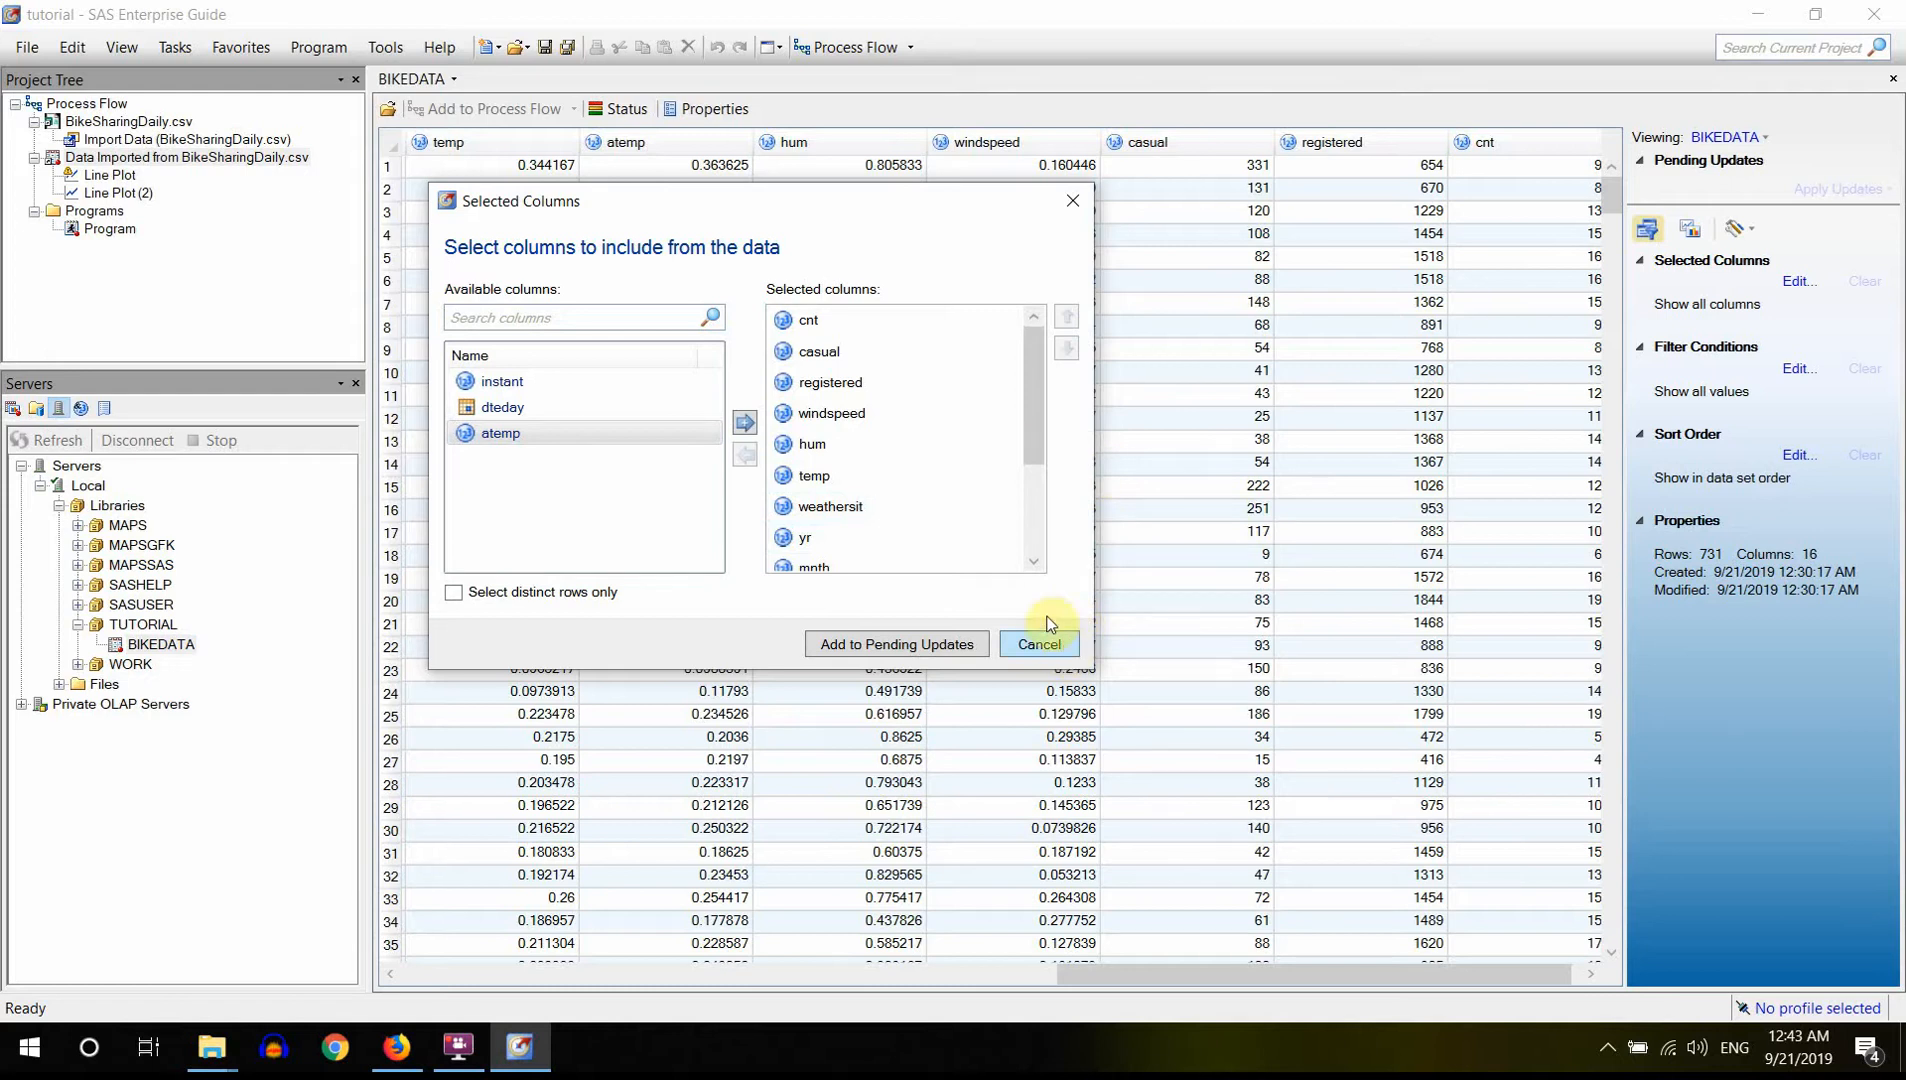
{"action": "left_click", "coordinate": [876, 648]}
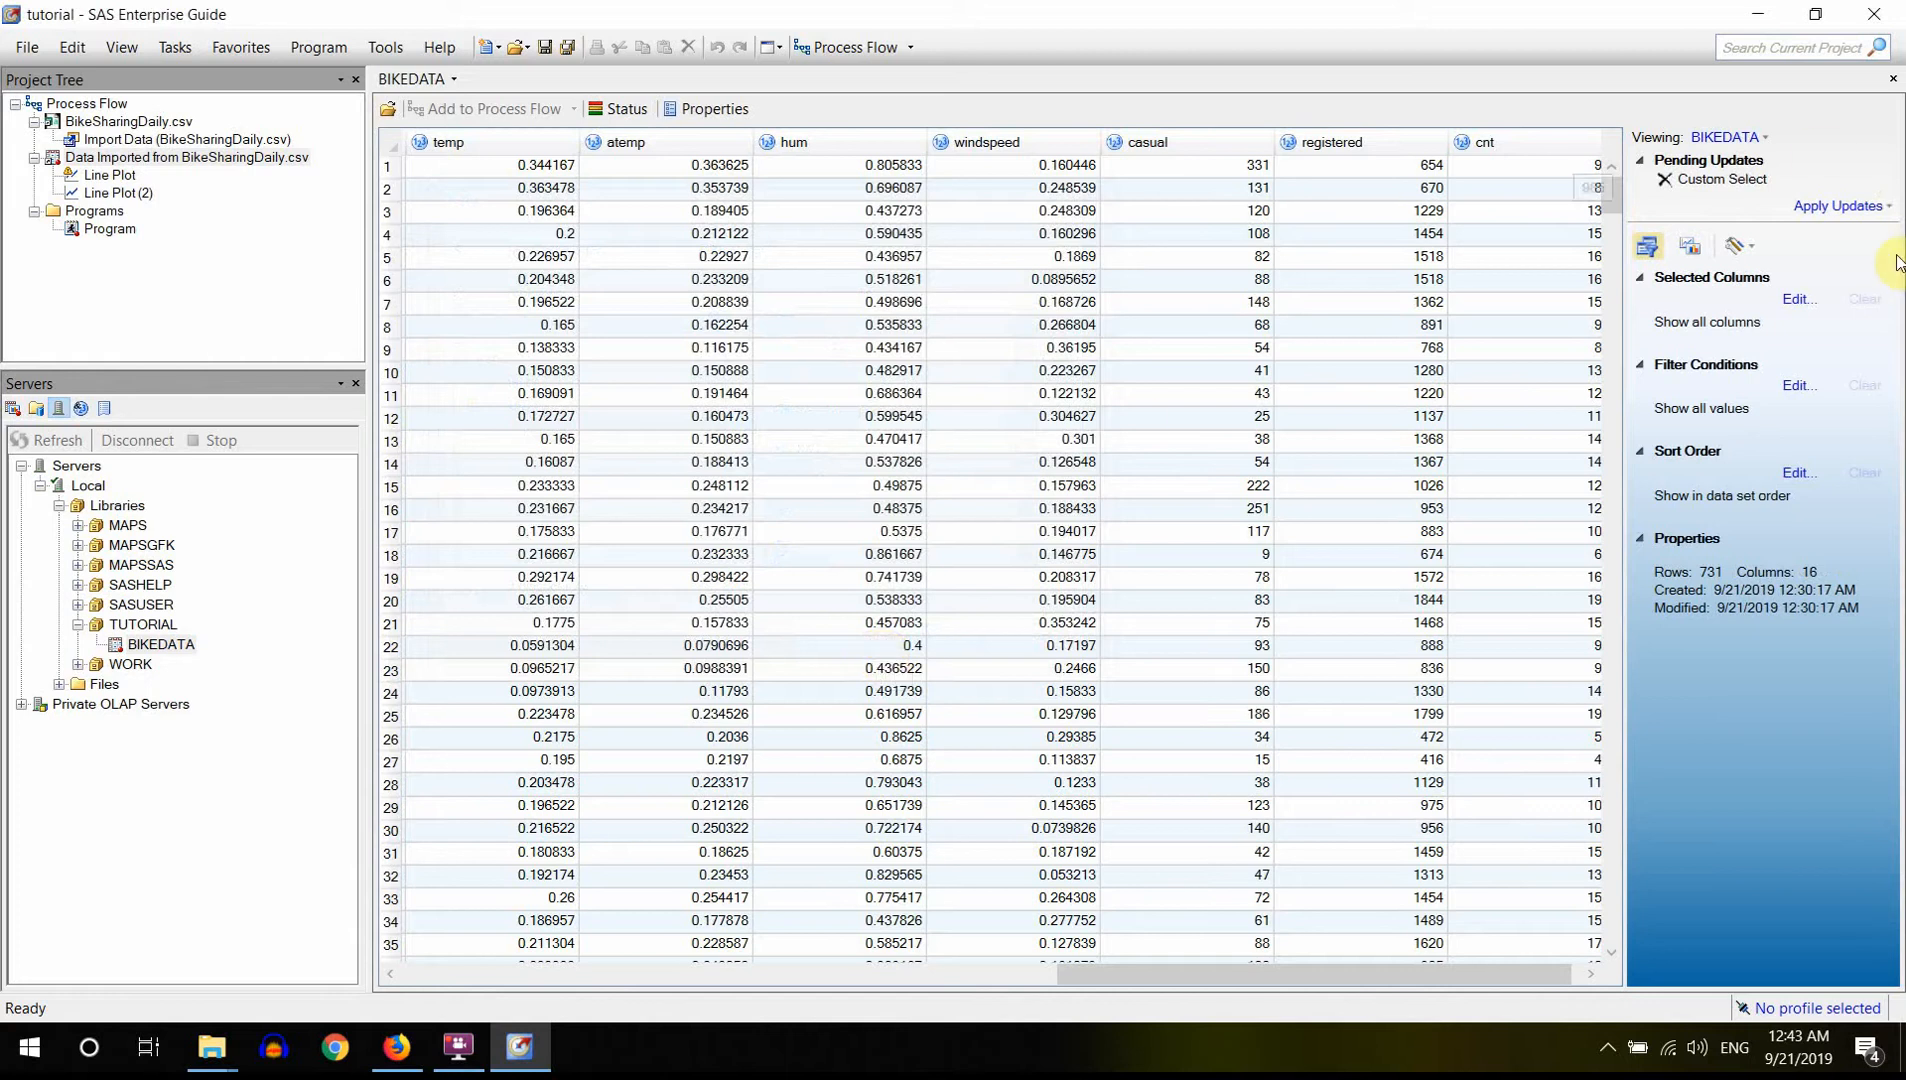
{"action": "left_click", "coordinate": [1838, 207]}
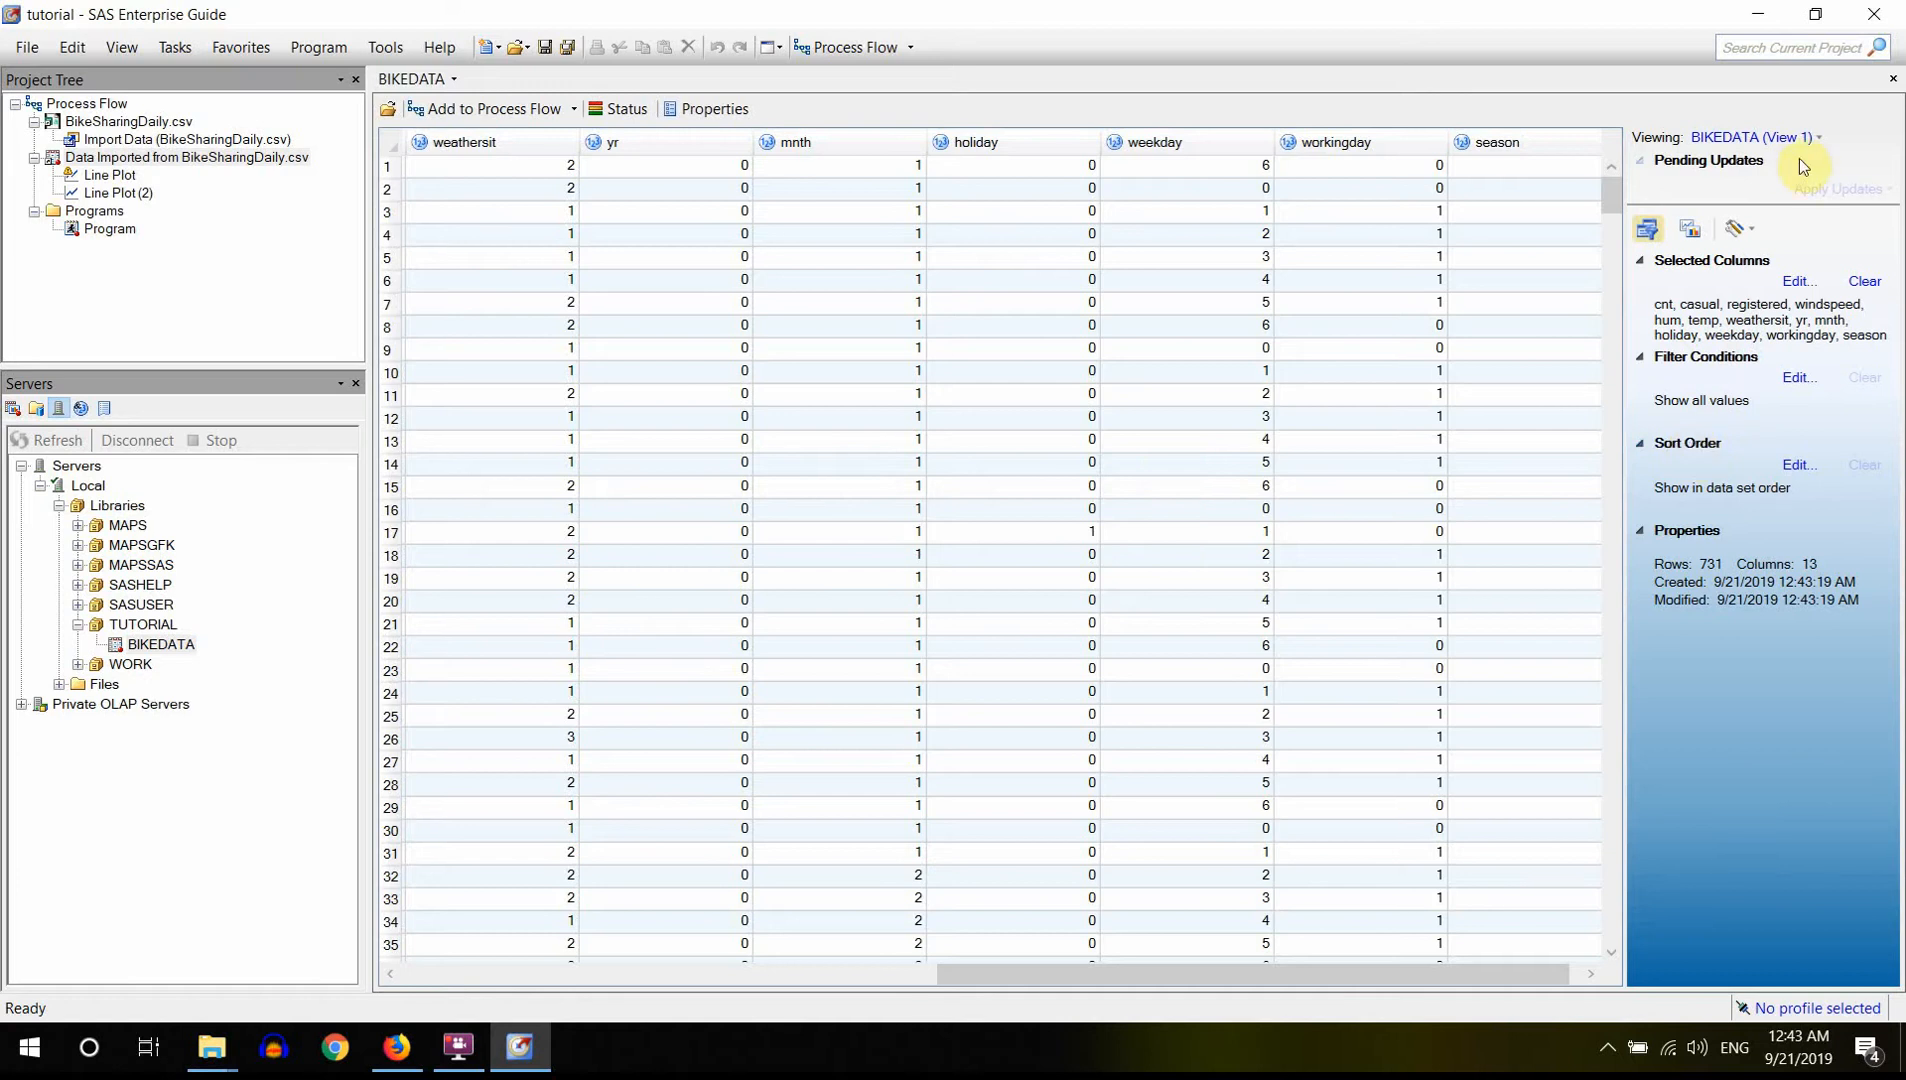
- Run the quick statistics for all columns and show the scatter plot matrix chart of the numeric columns
{"action": "left_click", "coordinate": [1690, 229]}
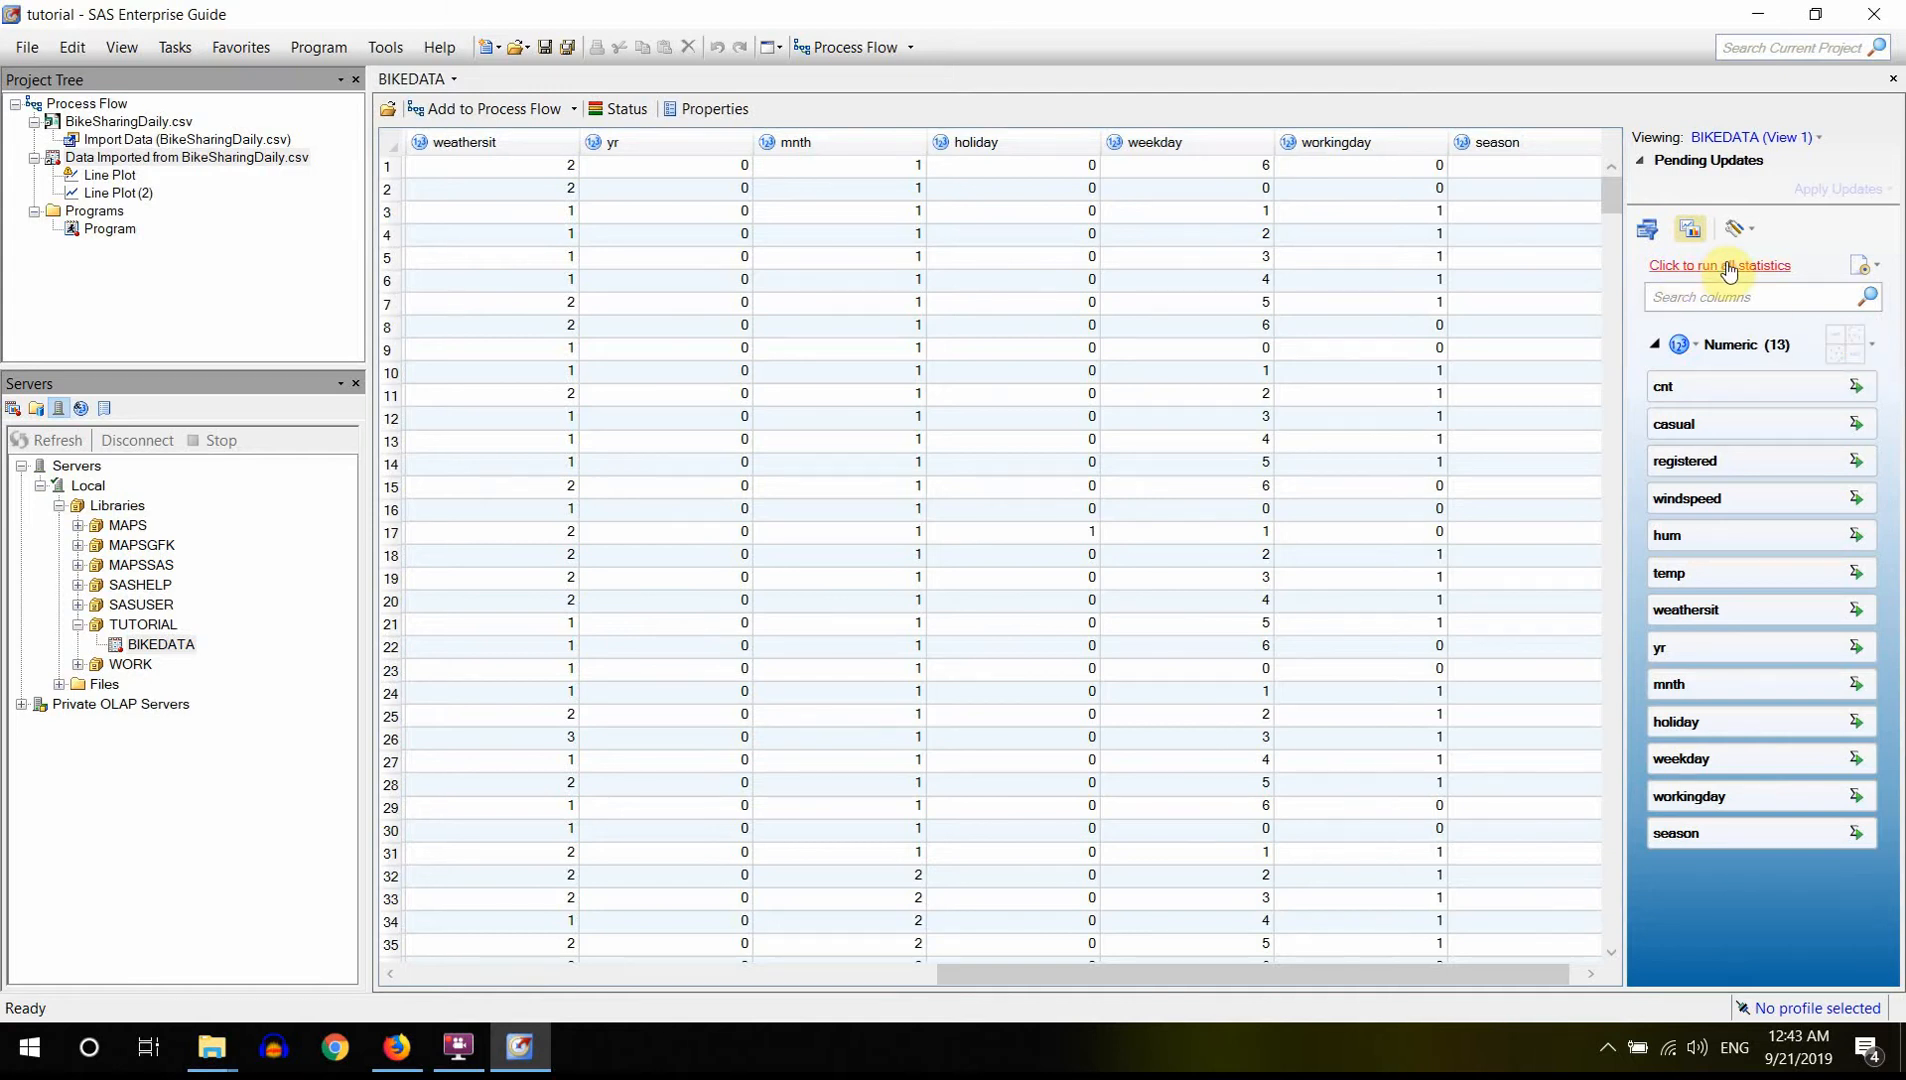
{"action": "left_click", "coordinate": [1768, 266]}
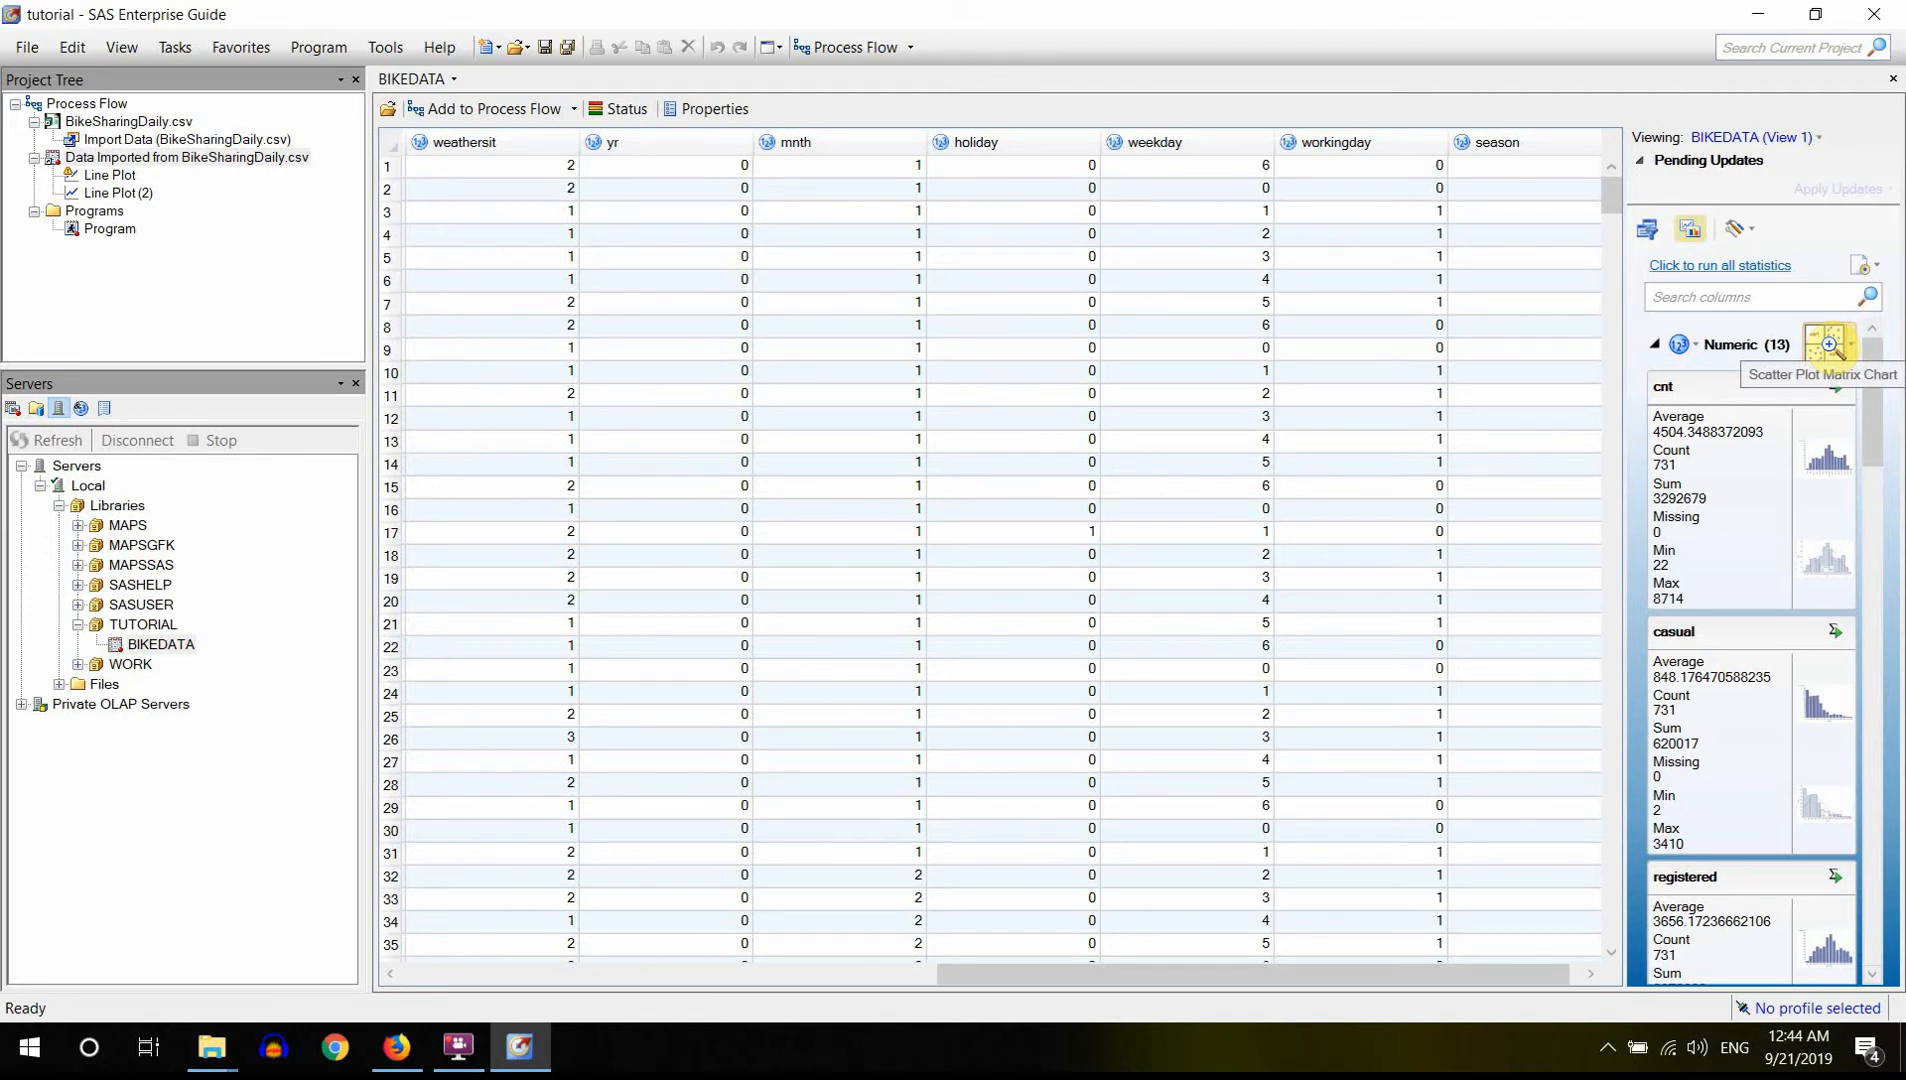
{"action": "left_click", "coordinate": [1828, 345]}
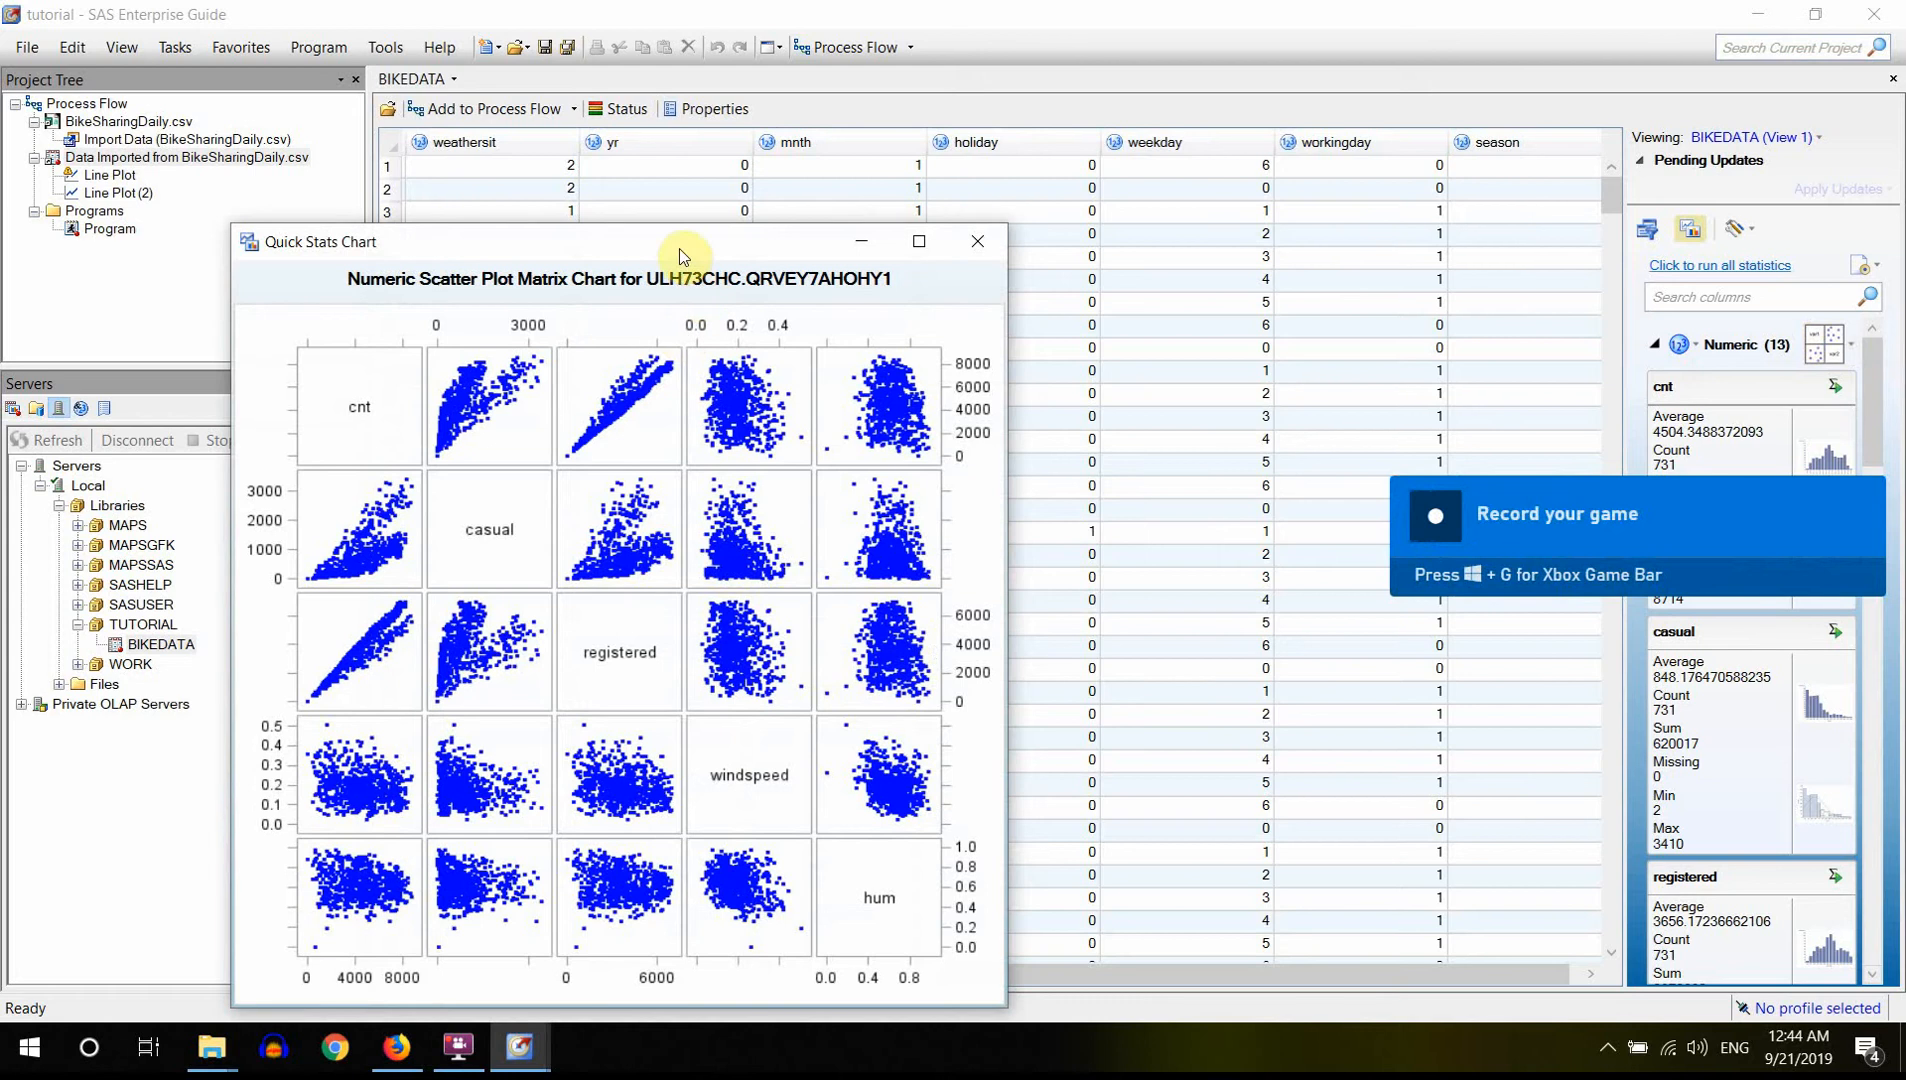
{"action": "left_click_drag", "start_coordinate": [683, 257], "coordinate": [989, 159]}
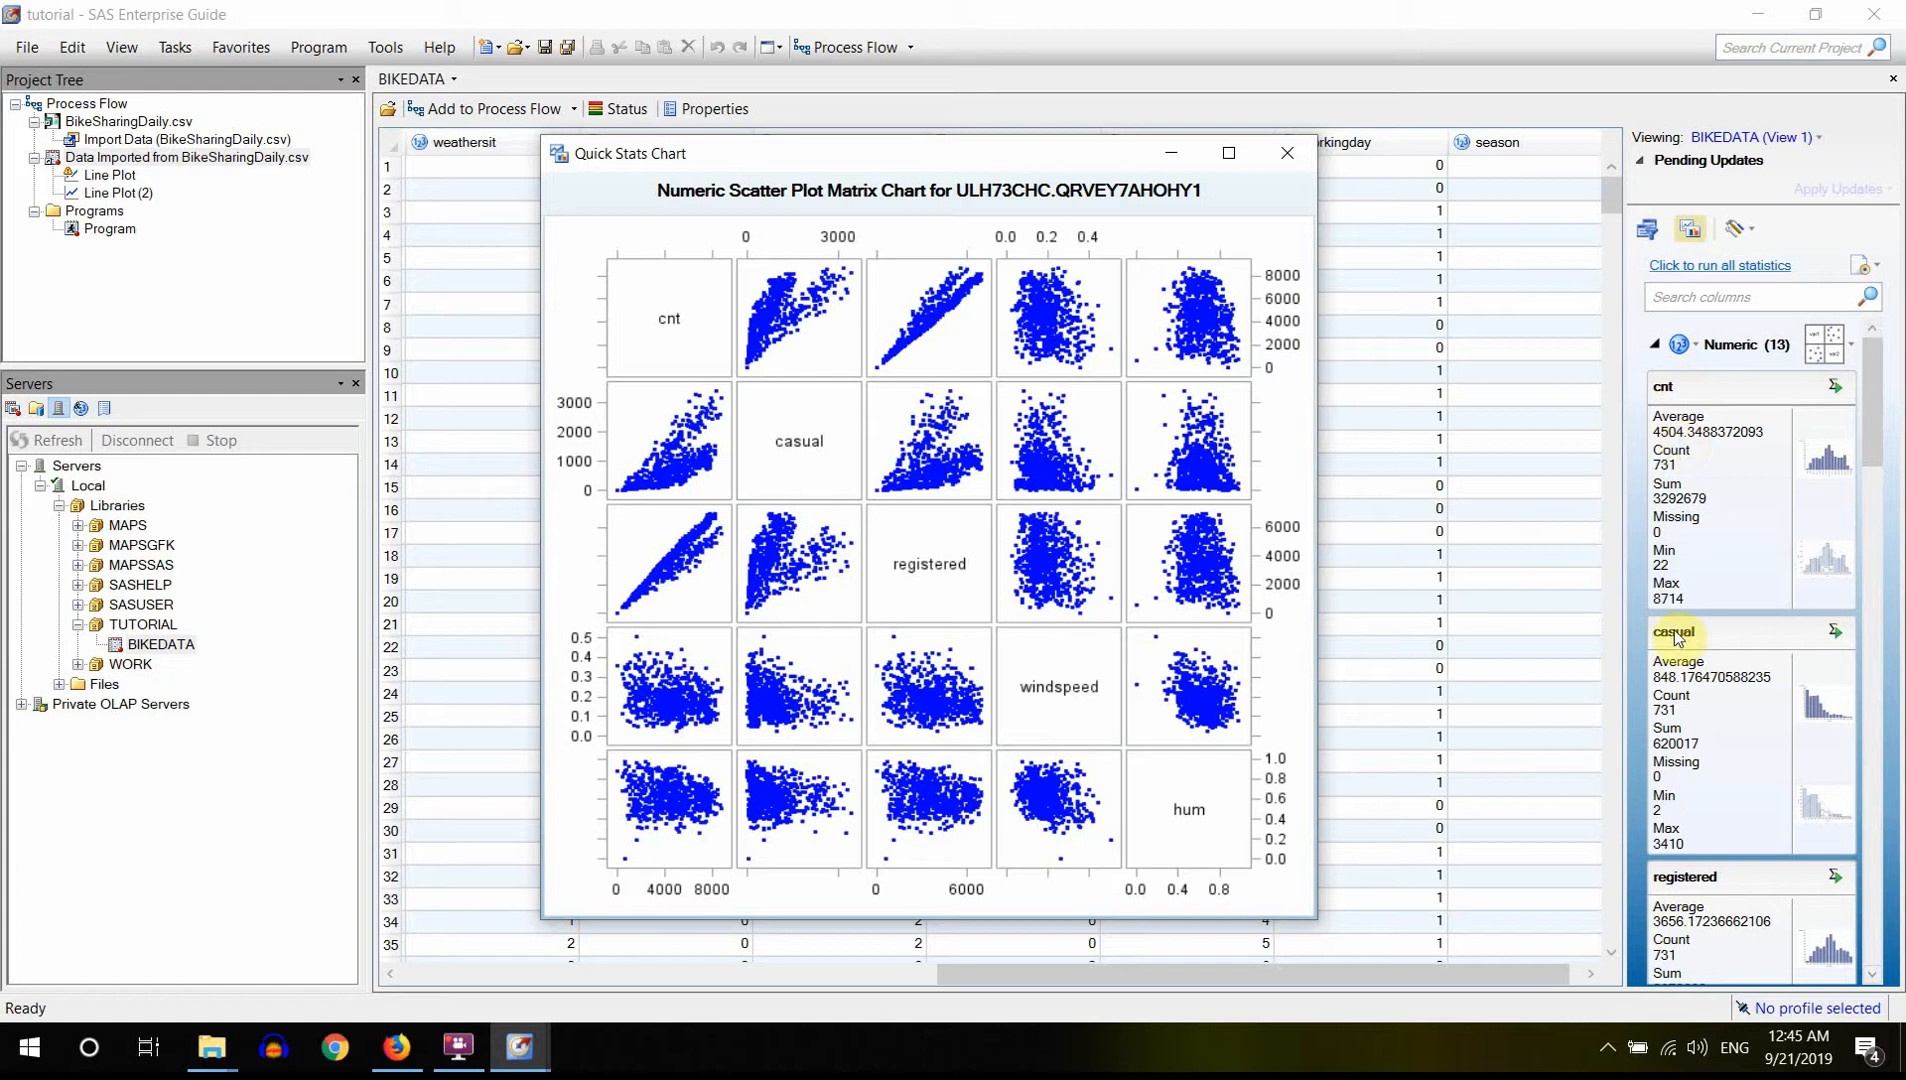
- Examine the quick statistics of further columns such as windspeed and hum, and close the scatter plot matrix chart
{"action": "left_click", "coordinate": [1873, 418]}
{"action": "left_click_drag", "start_coordinate": [1873, 418], "coordinate": [1887, 588]}
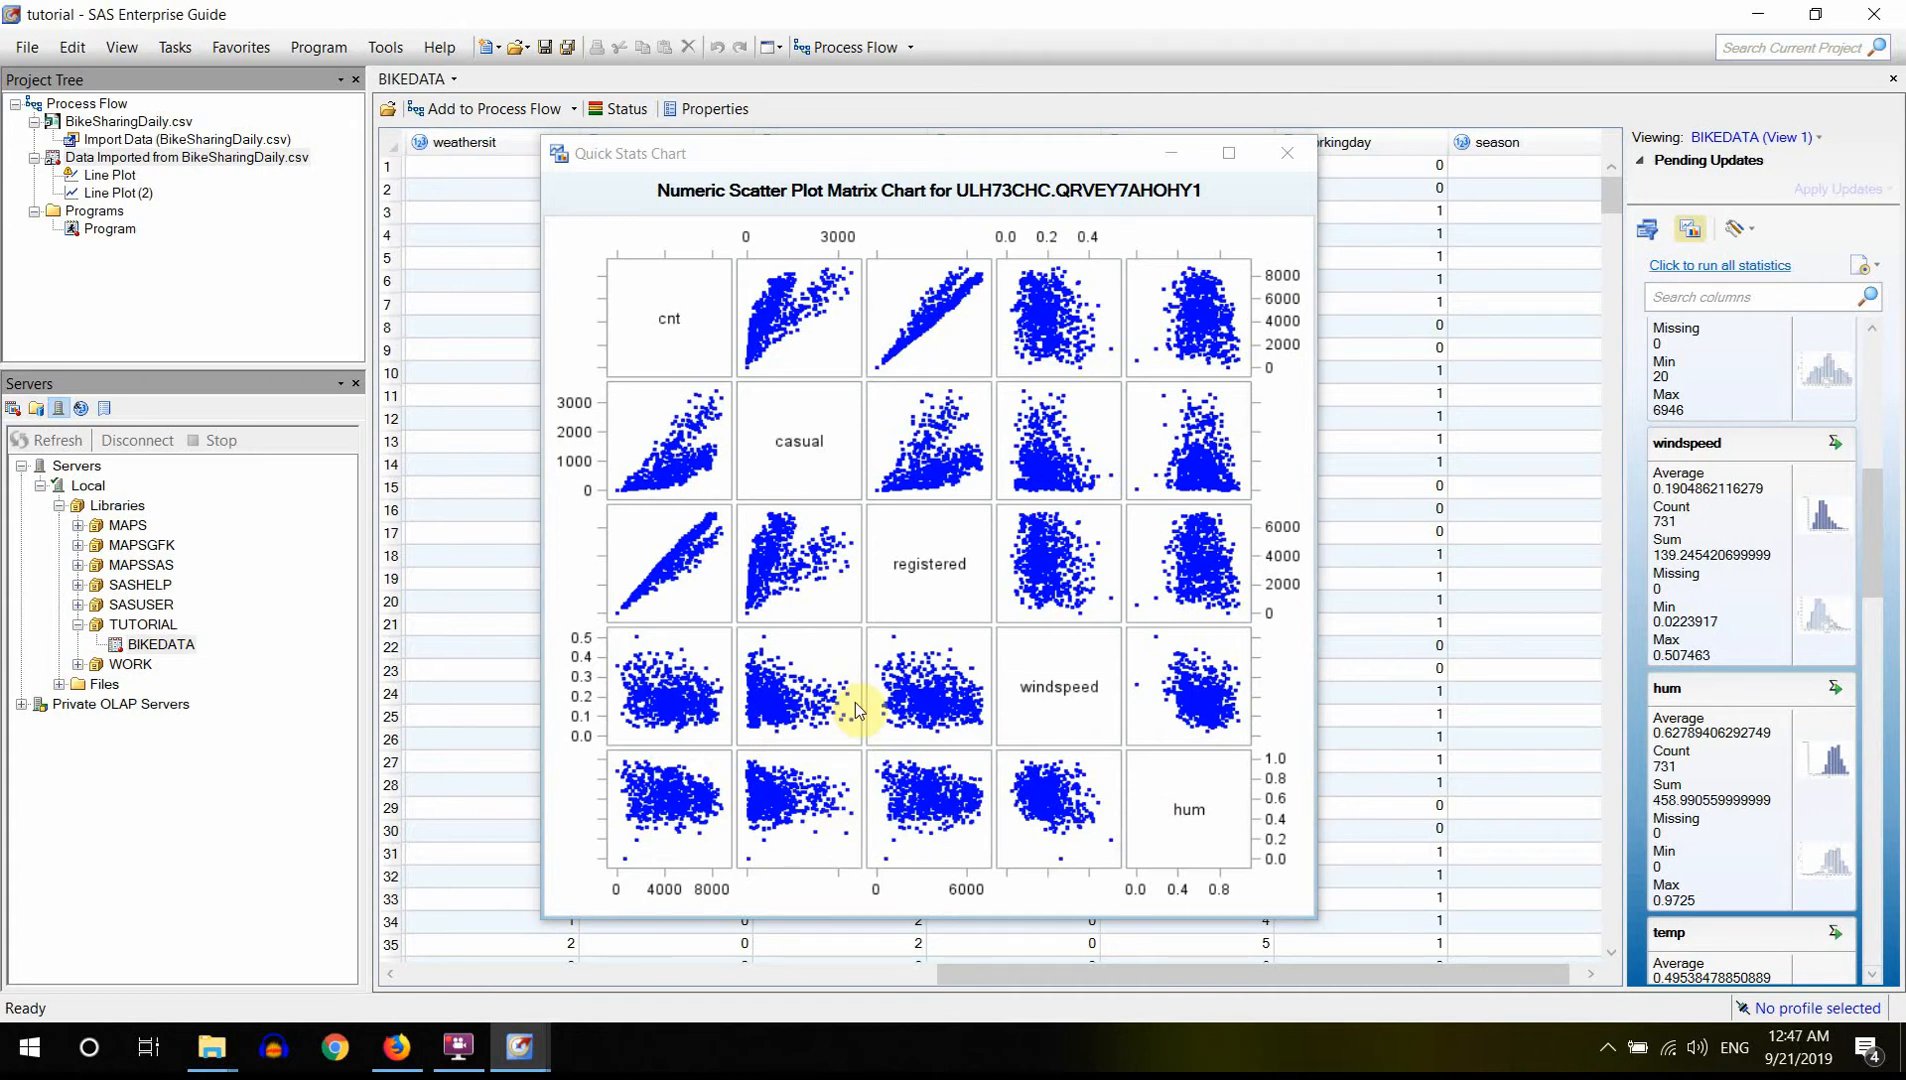
{"action": "left_click", "coordinate": [1289, 155]}
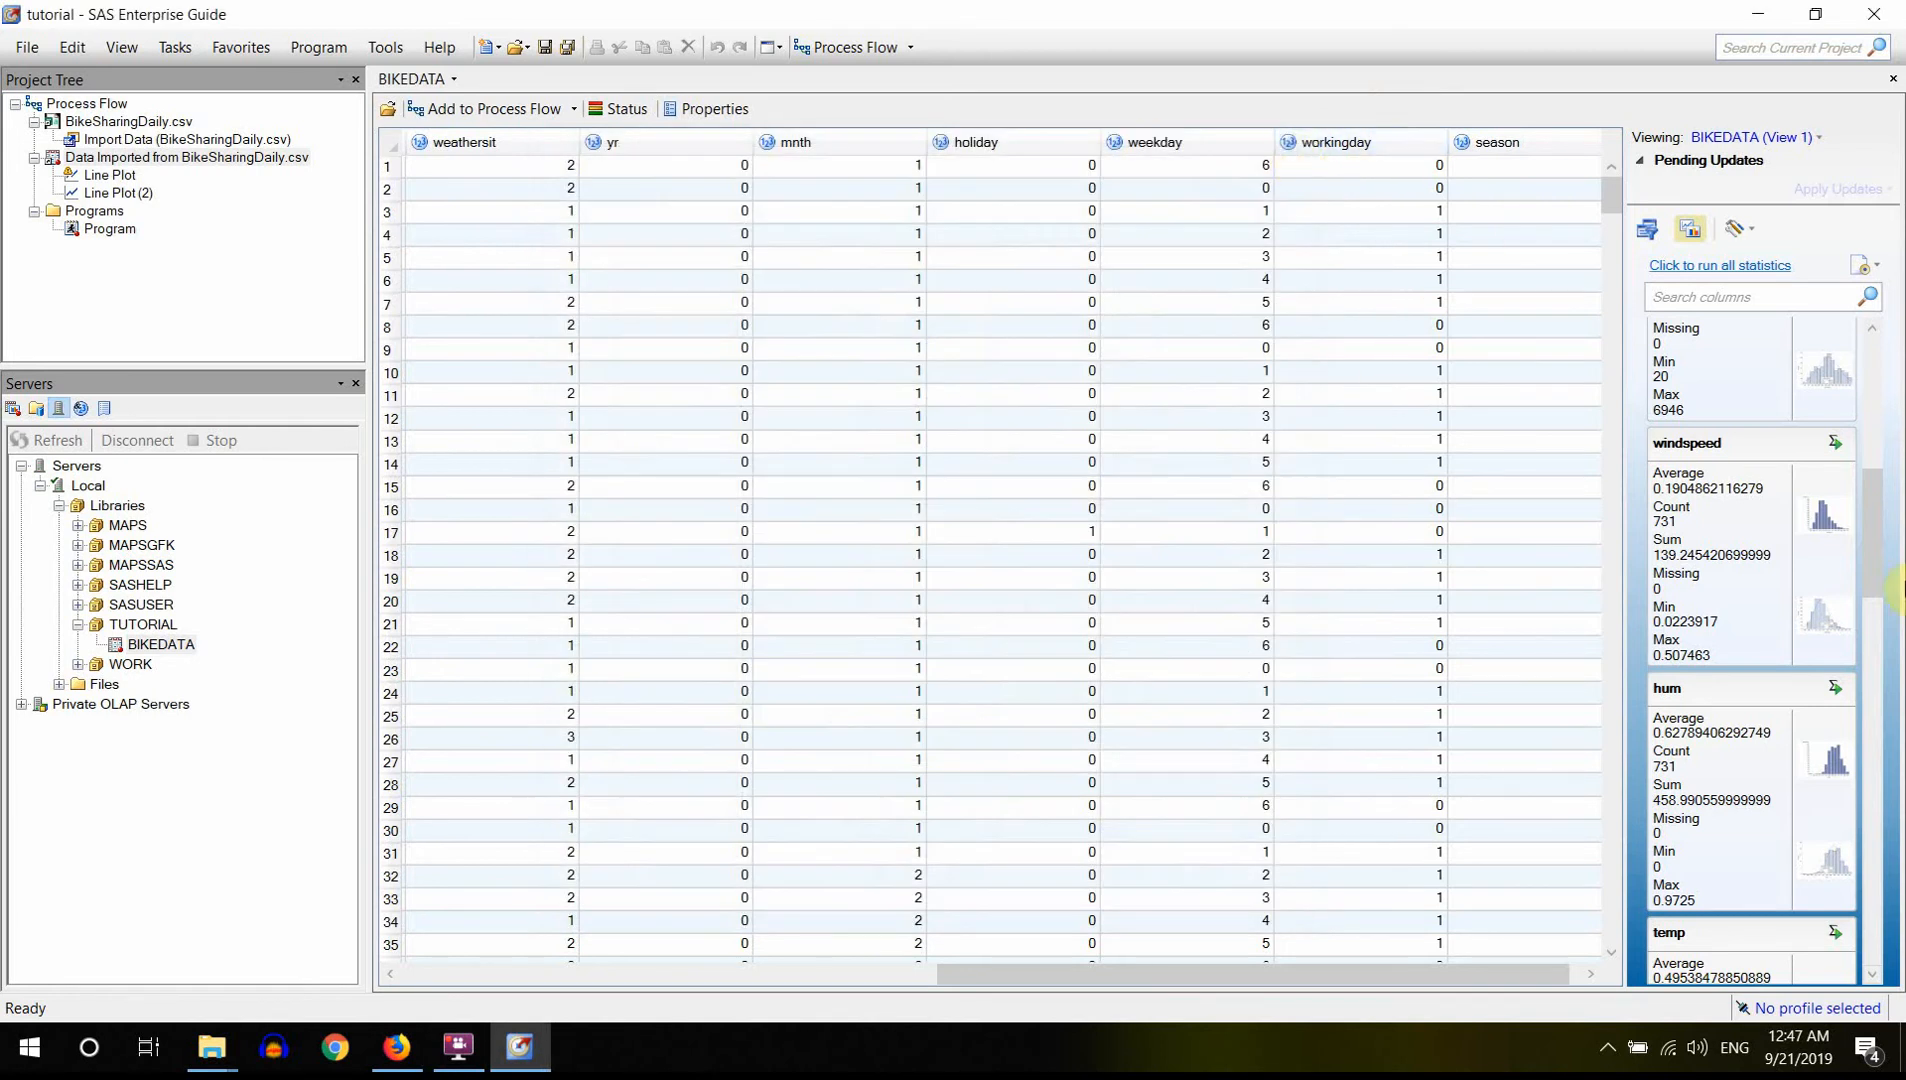
- View the frequency chart and the normal distribution analysis of the cnt column, closing each chart after viewing it
{"action": "left_click_drag", "start_coordinate": [1869, 561], "coordinate": [1883, 382]}
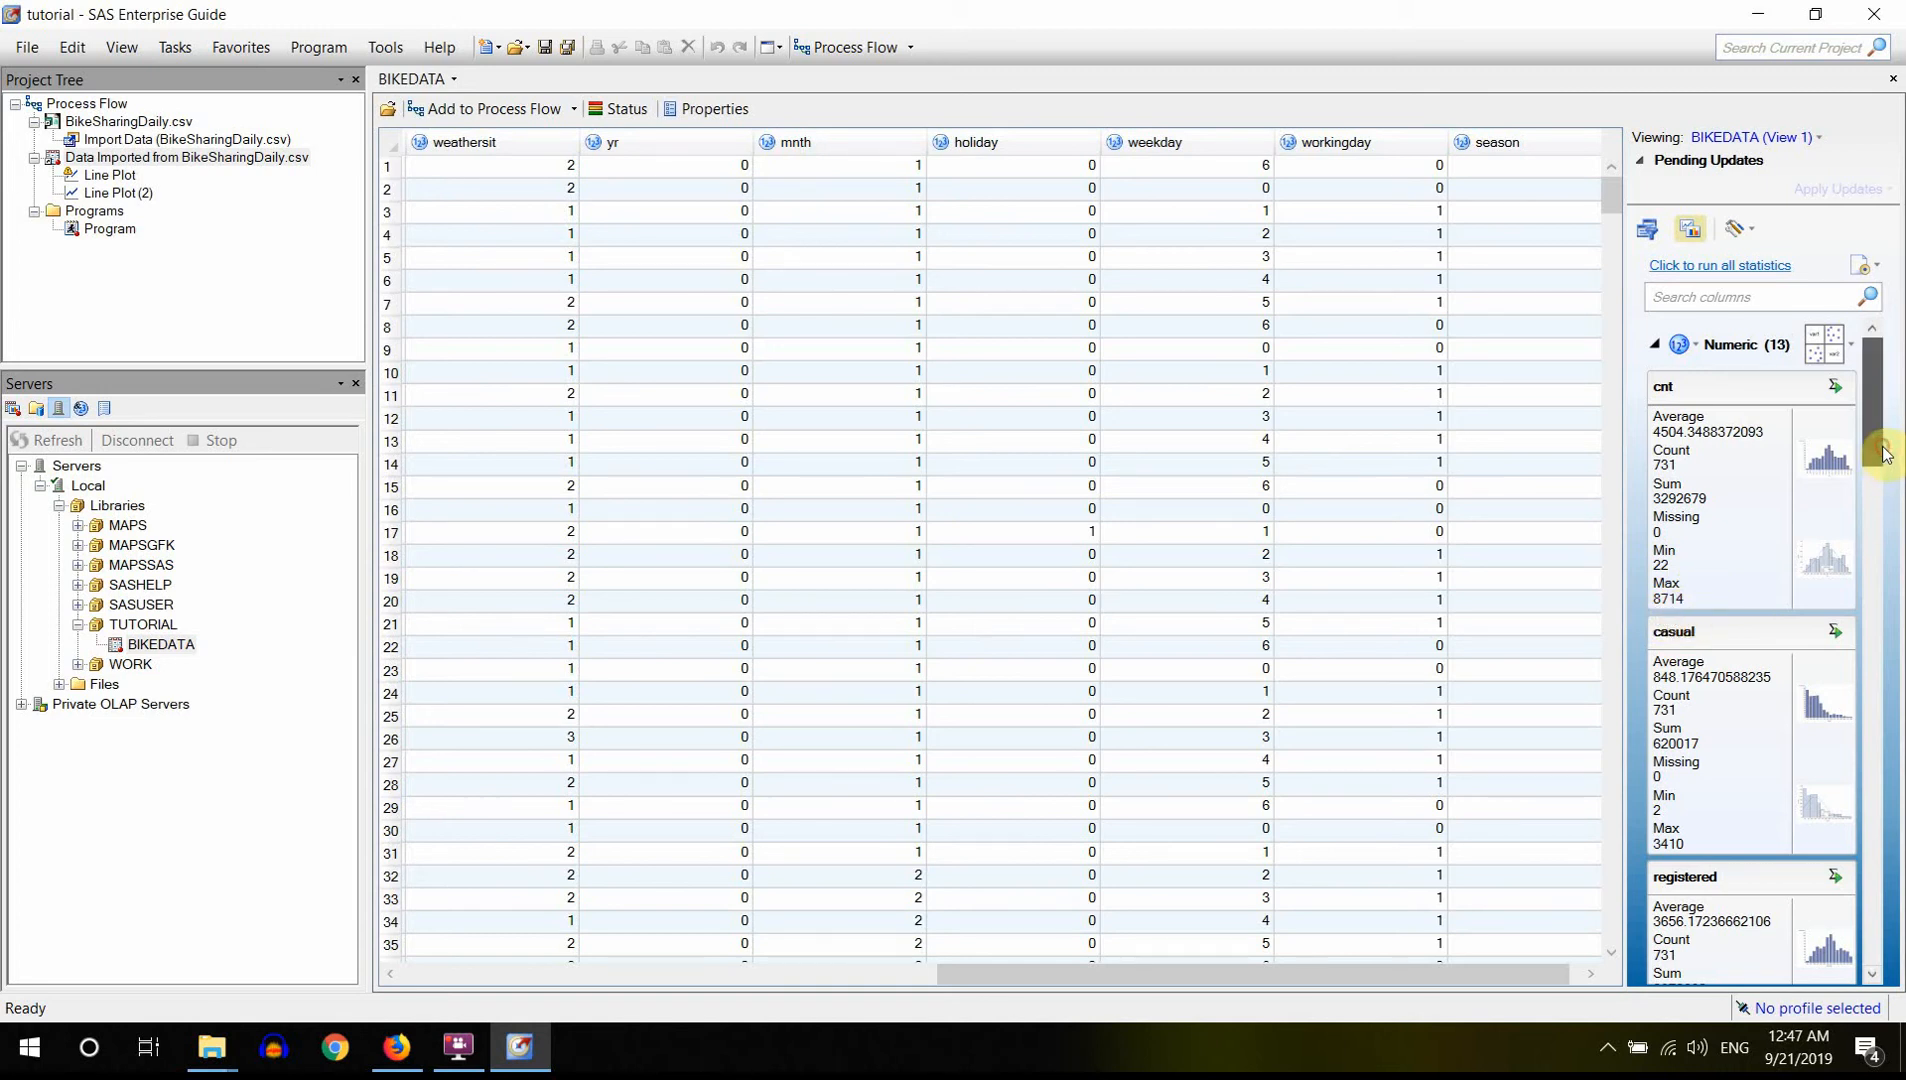
{"action": "mouse_move", "coordinate": [1886, 446]}
{"action": "left_mouse_down"}
{"action": "mouse_move", "coordinate": [1897, 640]}
{"action": "mouse_move", "coordinate": [1899, 412]}
{"action": "left_mouse_up"}
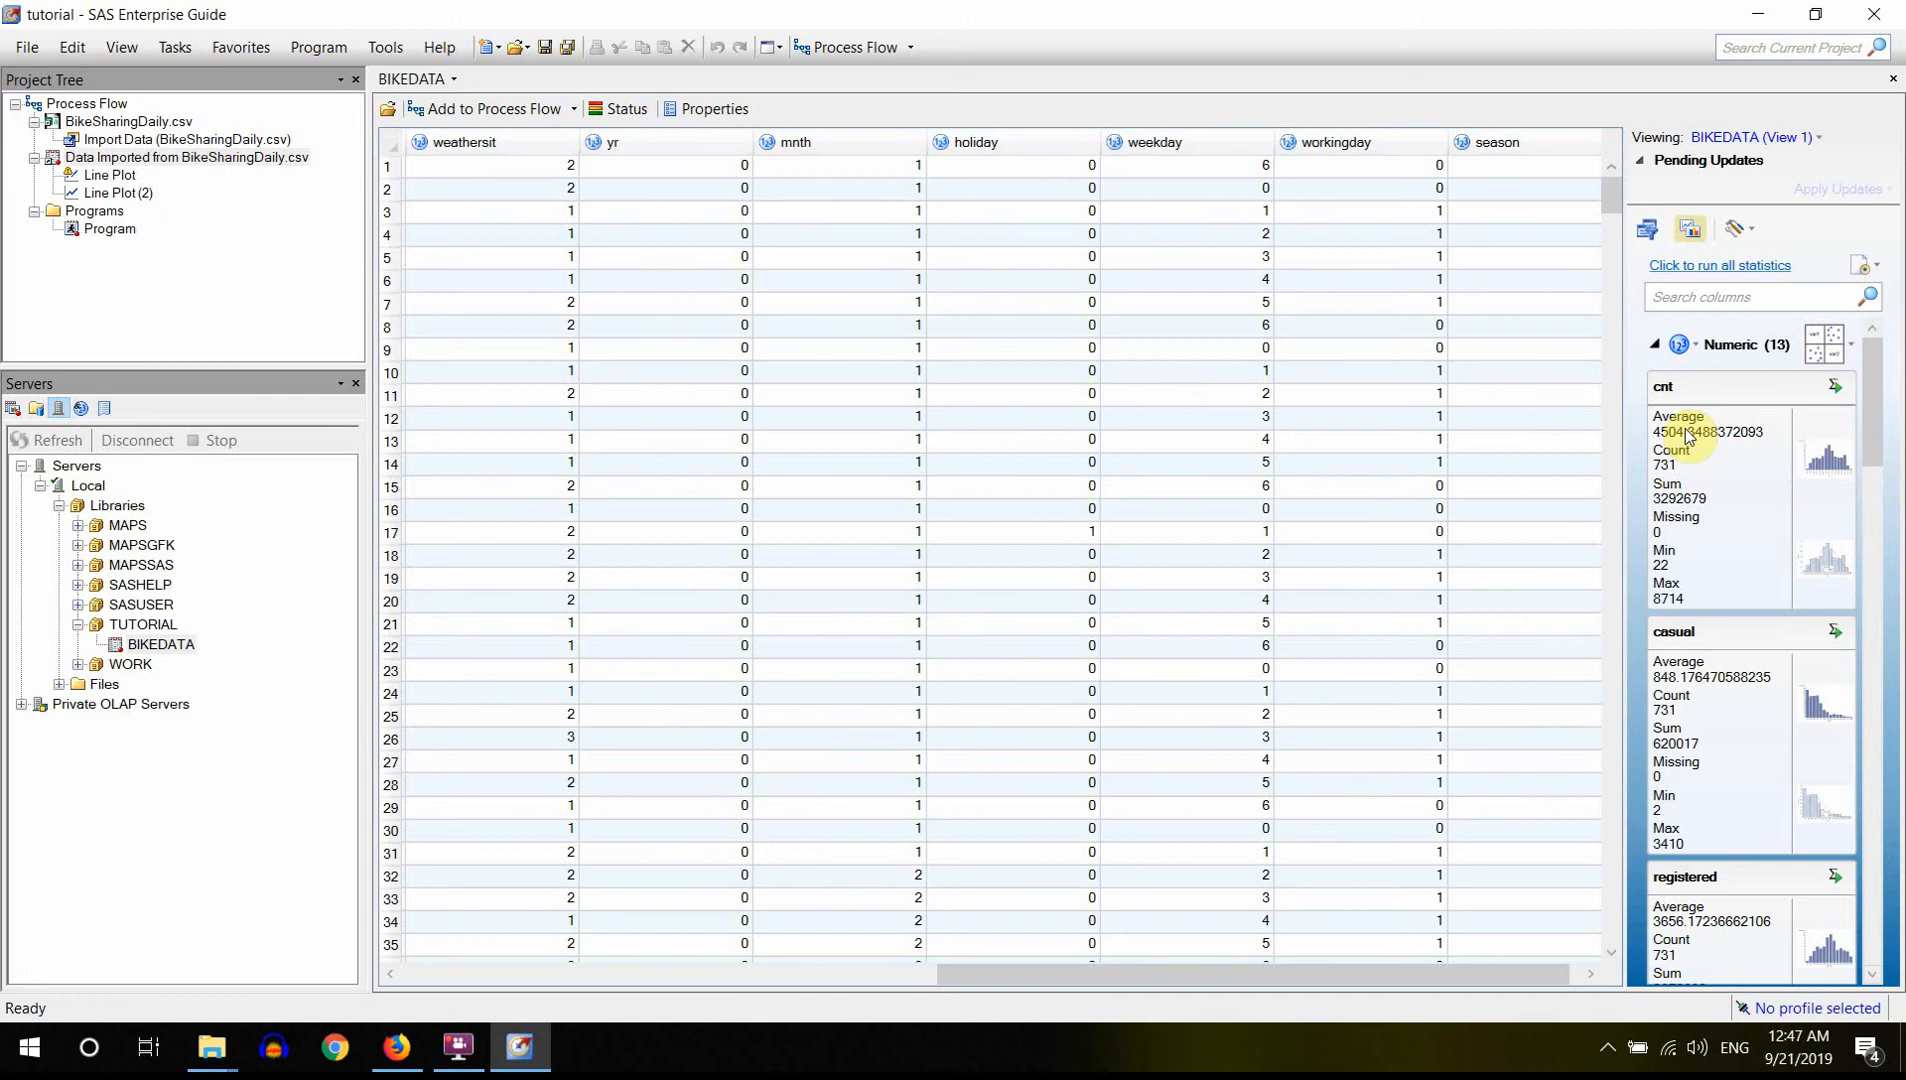
{"action": "left_click", "coordinate": [1830, 462]}
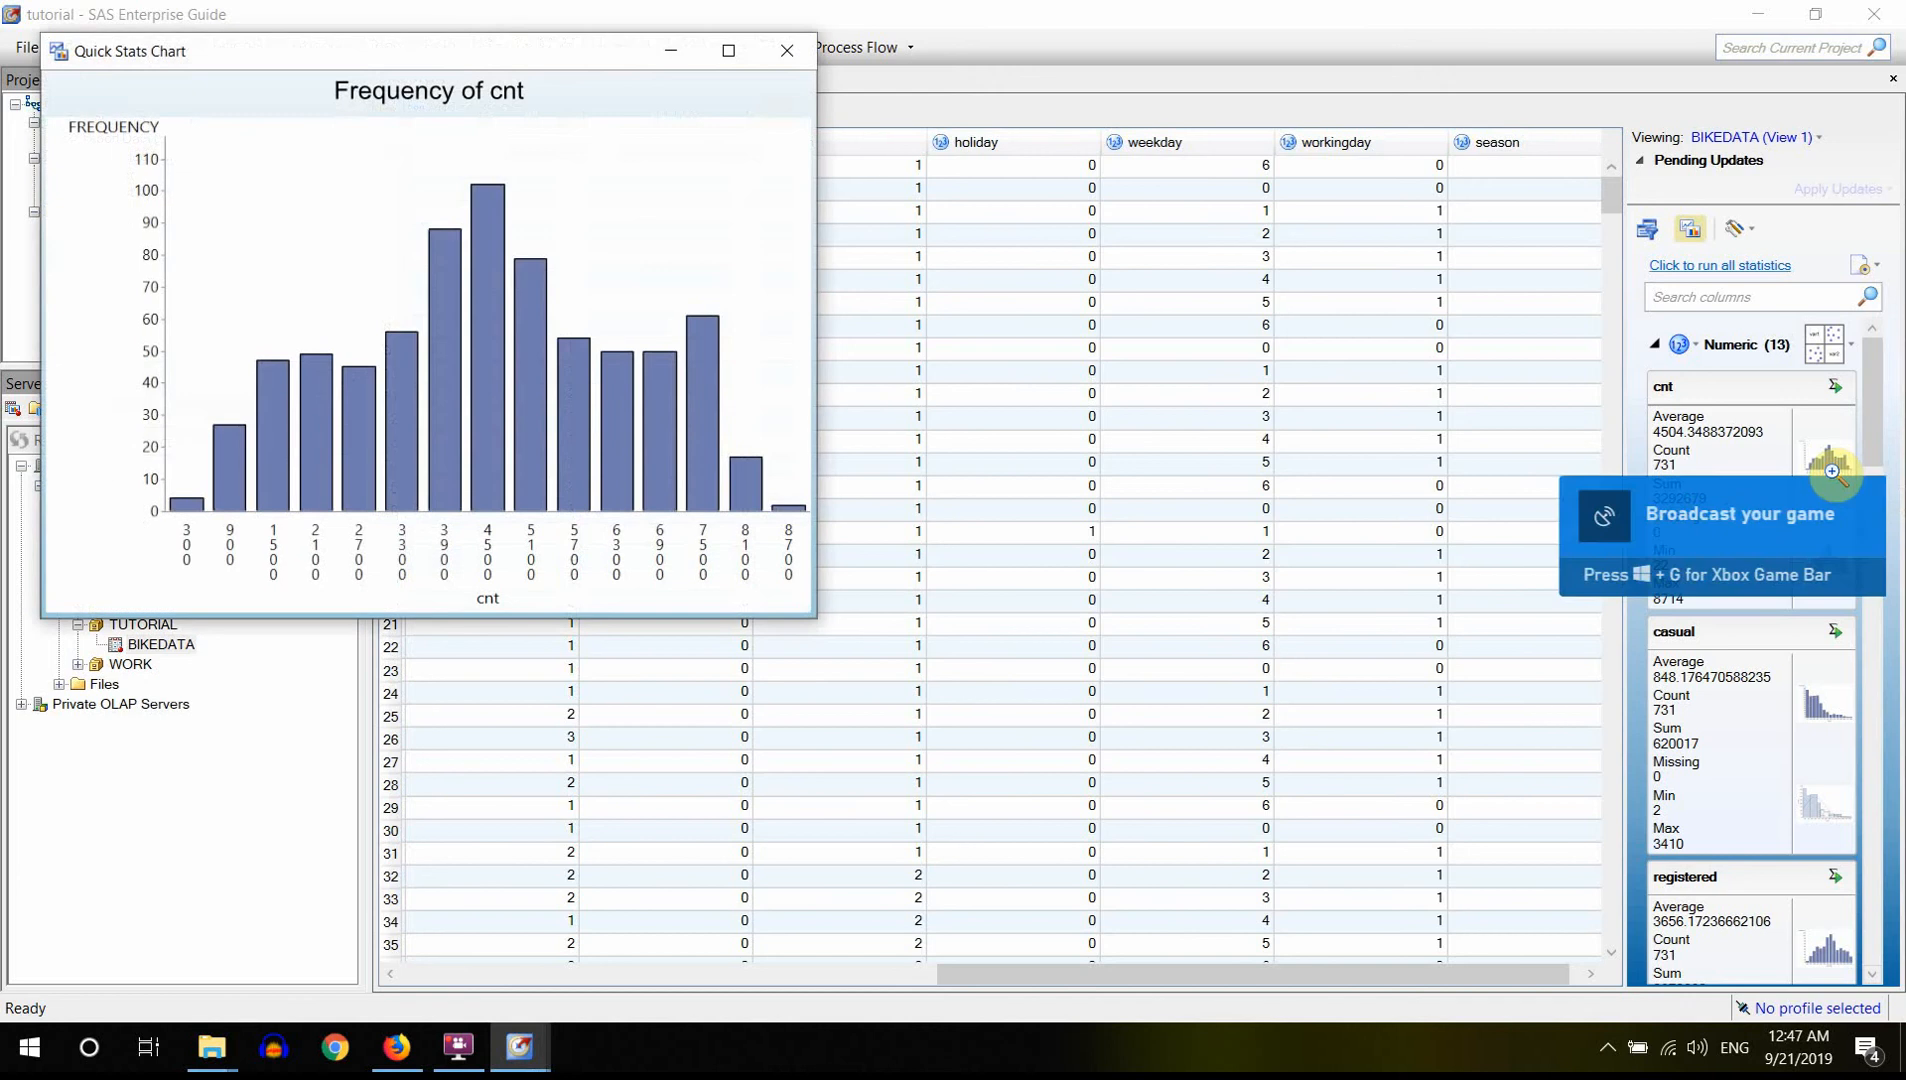
{"action": "left_click", "coordinate": [787, 50]}
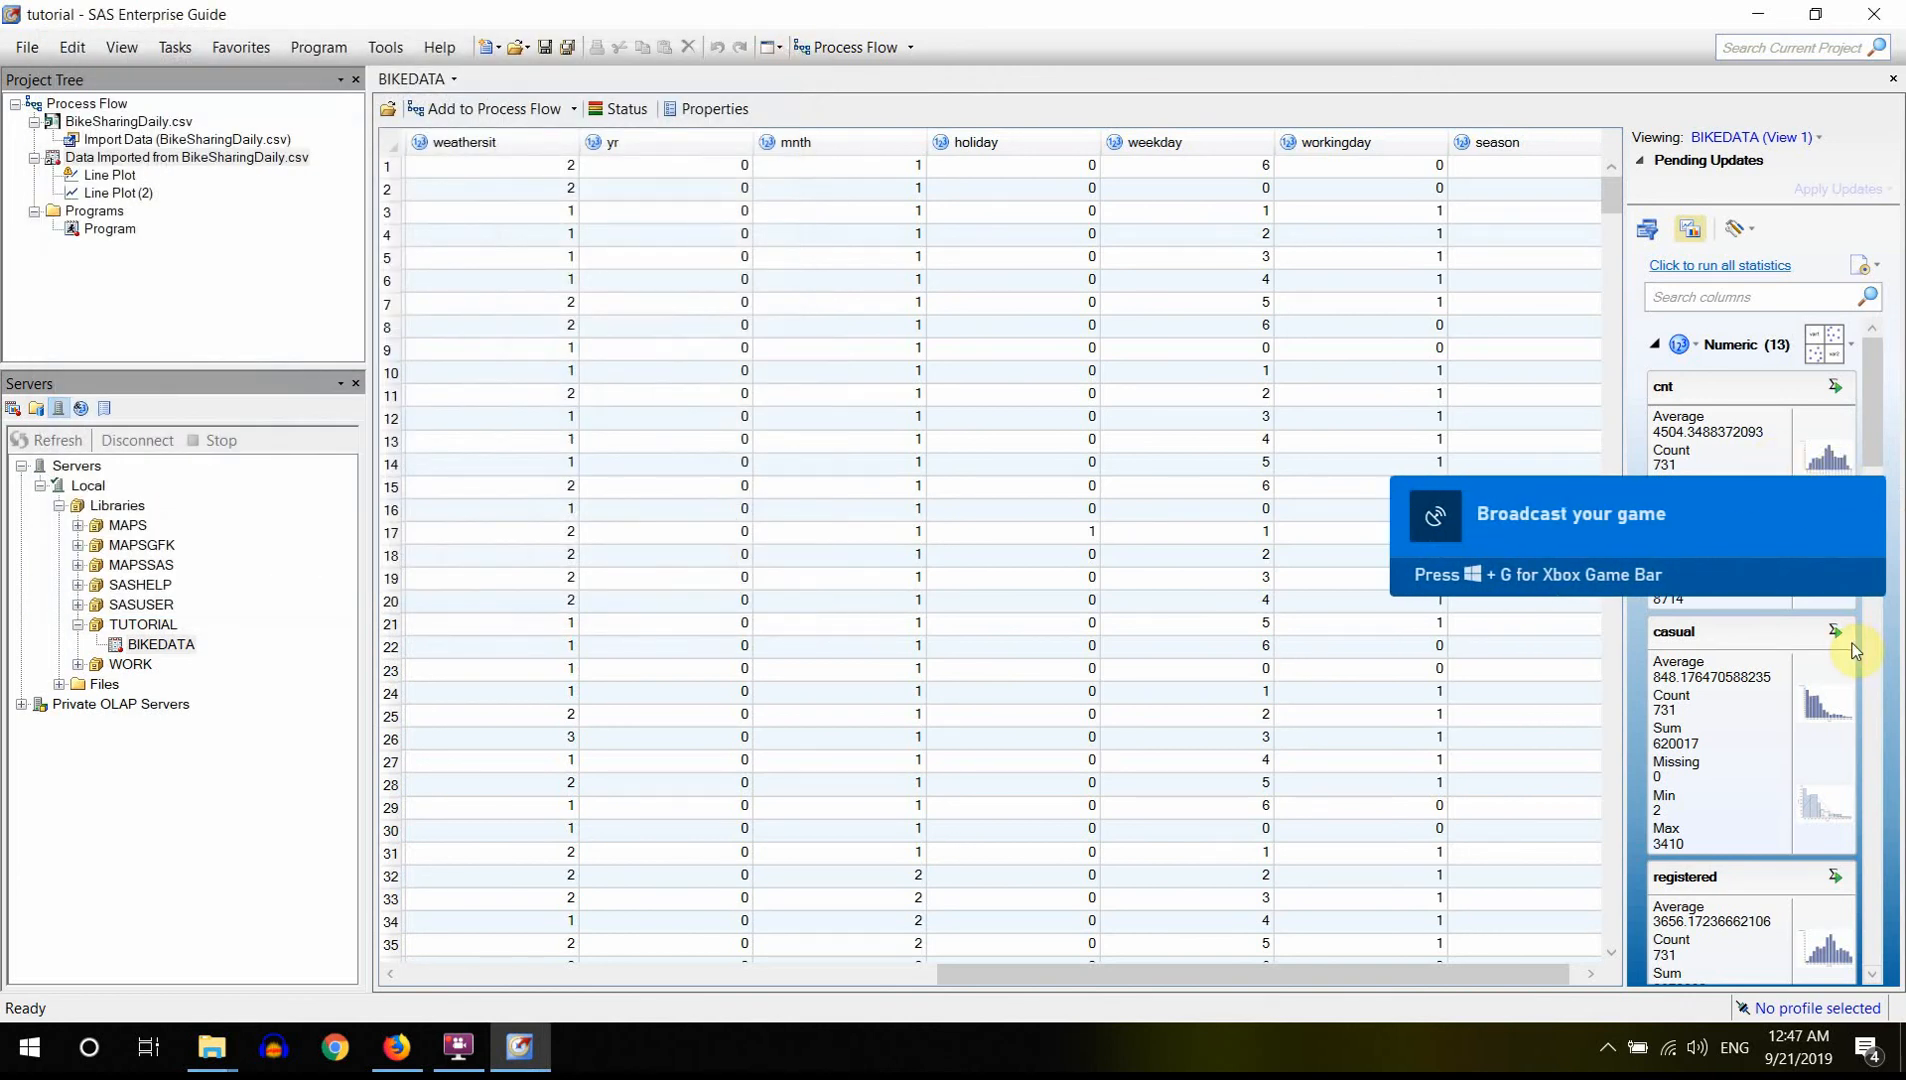
{"action": "left_click", "coordinate": [1839, 573]}
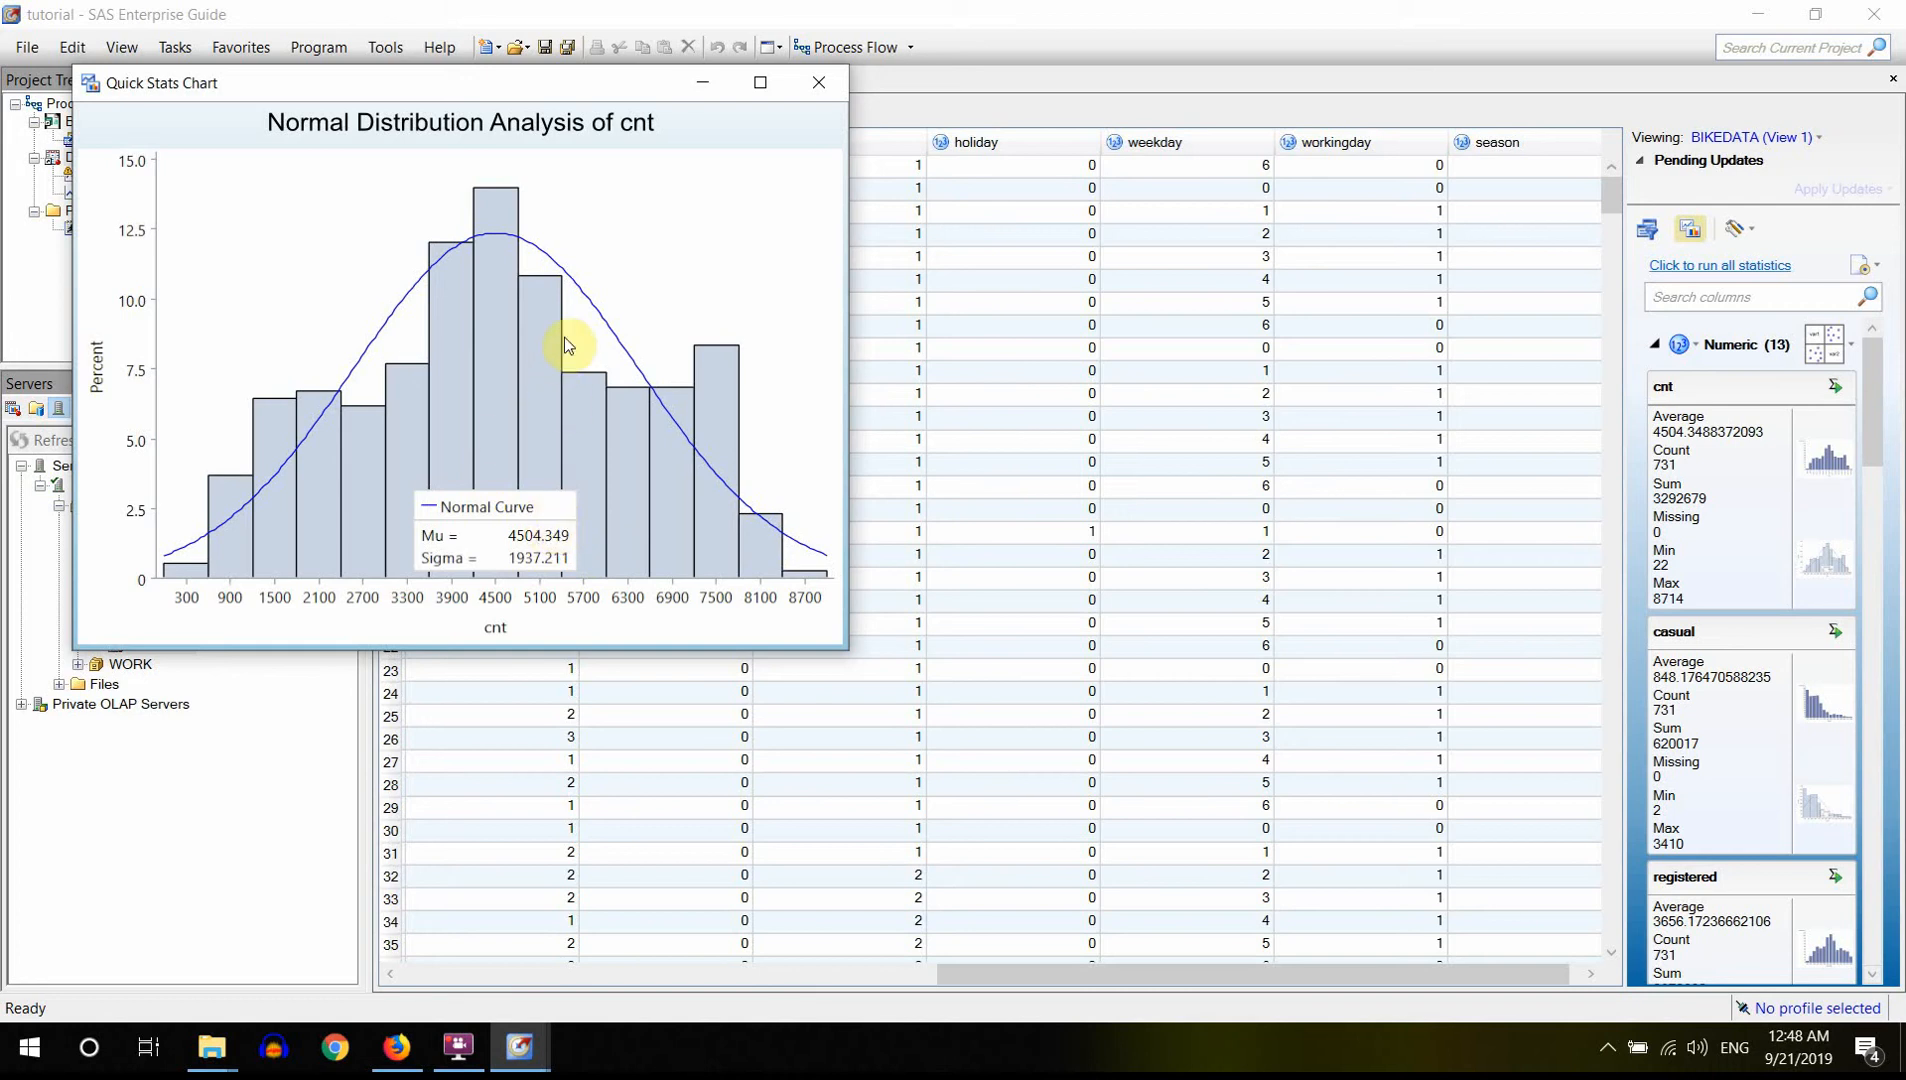
{"action": "left_click", "coordinate": [829, 85]}
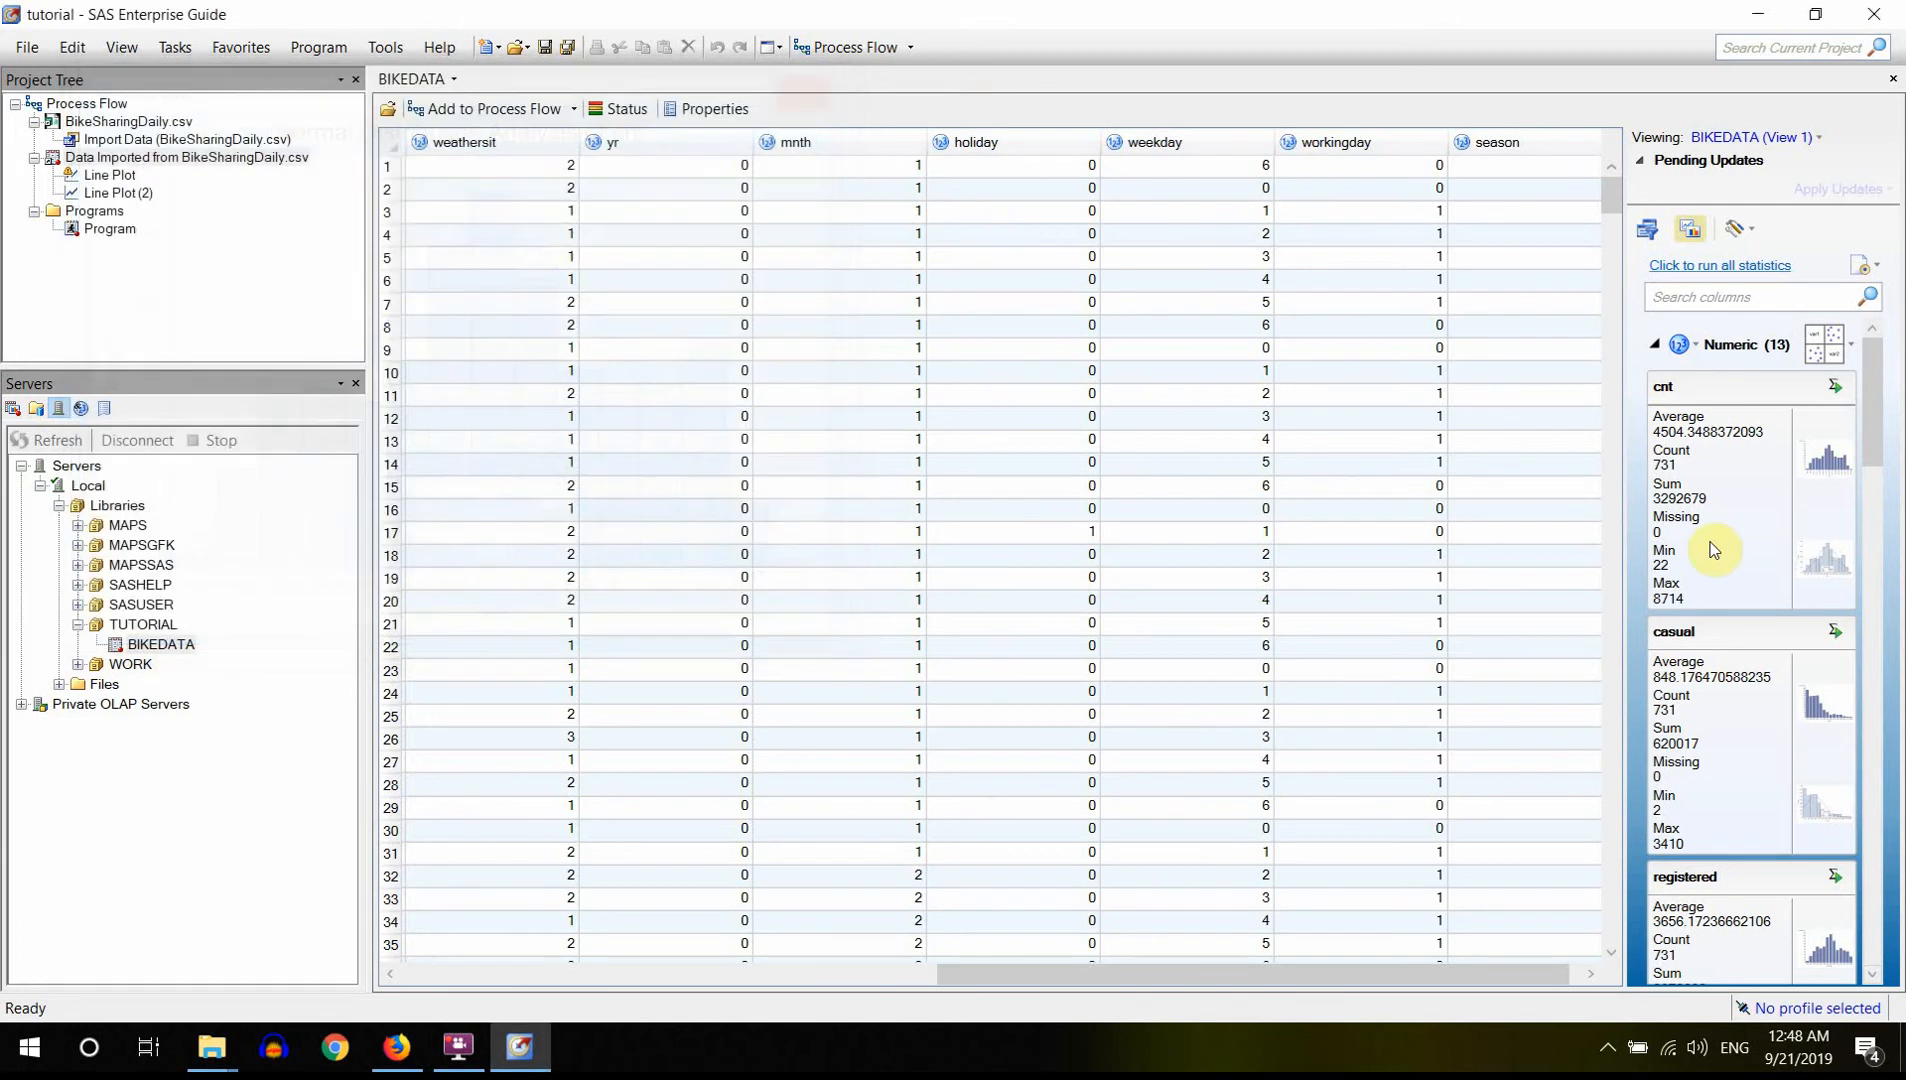
- View the normal distribution analysis charts of the casual and registered columns, closing each one after viewing it
{"action": "left_click_drag", "start_coordinate": [1878, 418], "coordinate": [1880, 468]}
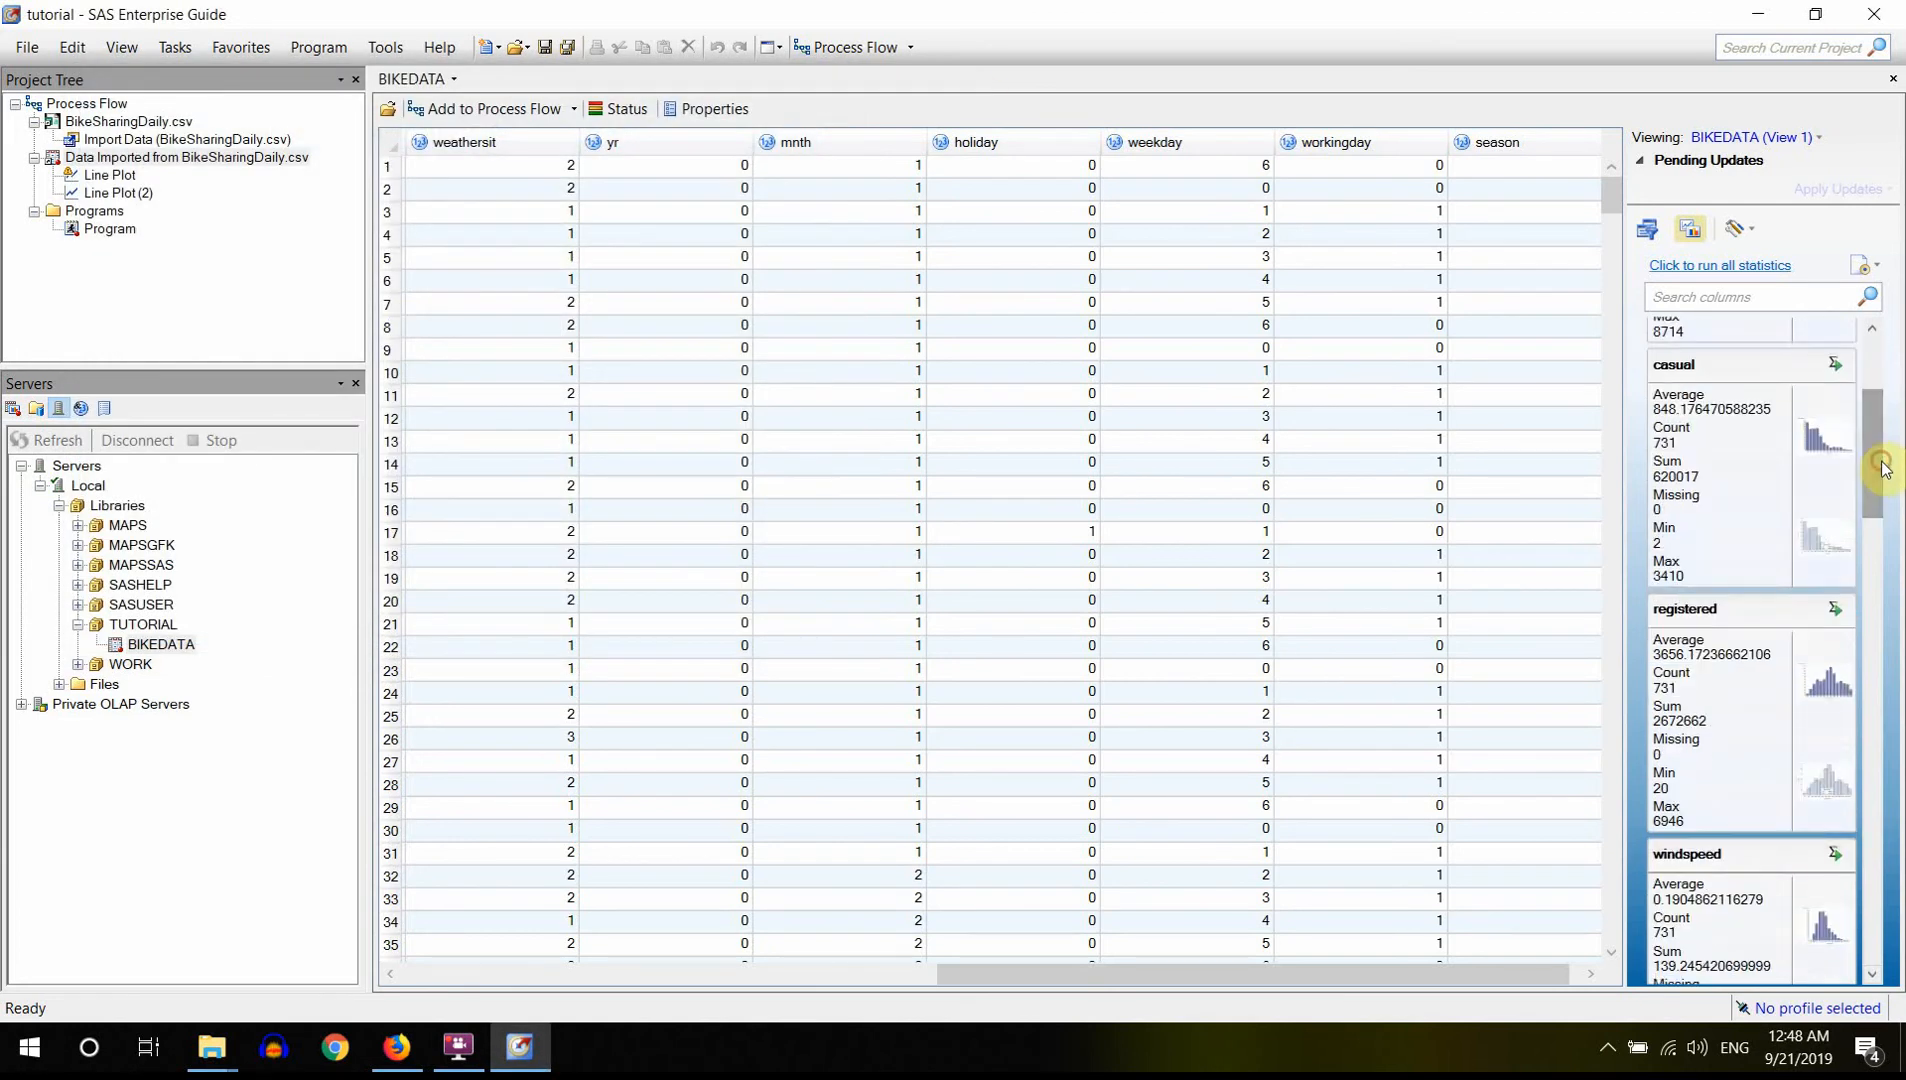
{"action": "left_click", "coordinate": [1827, 536]}
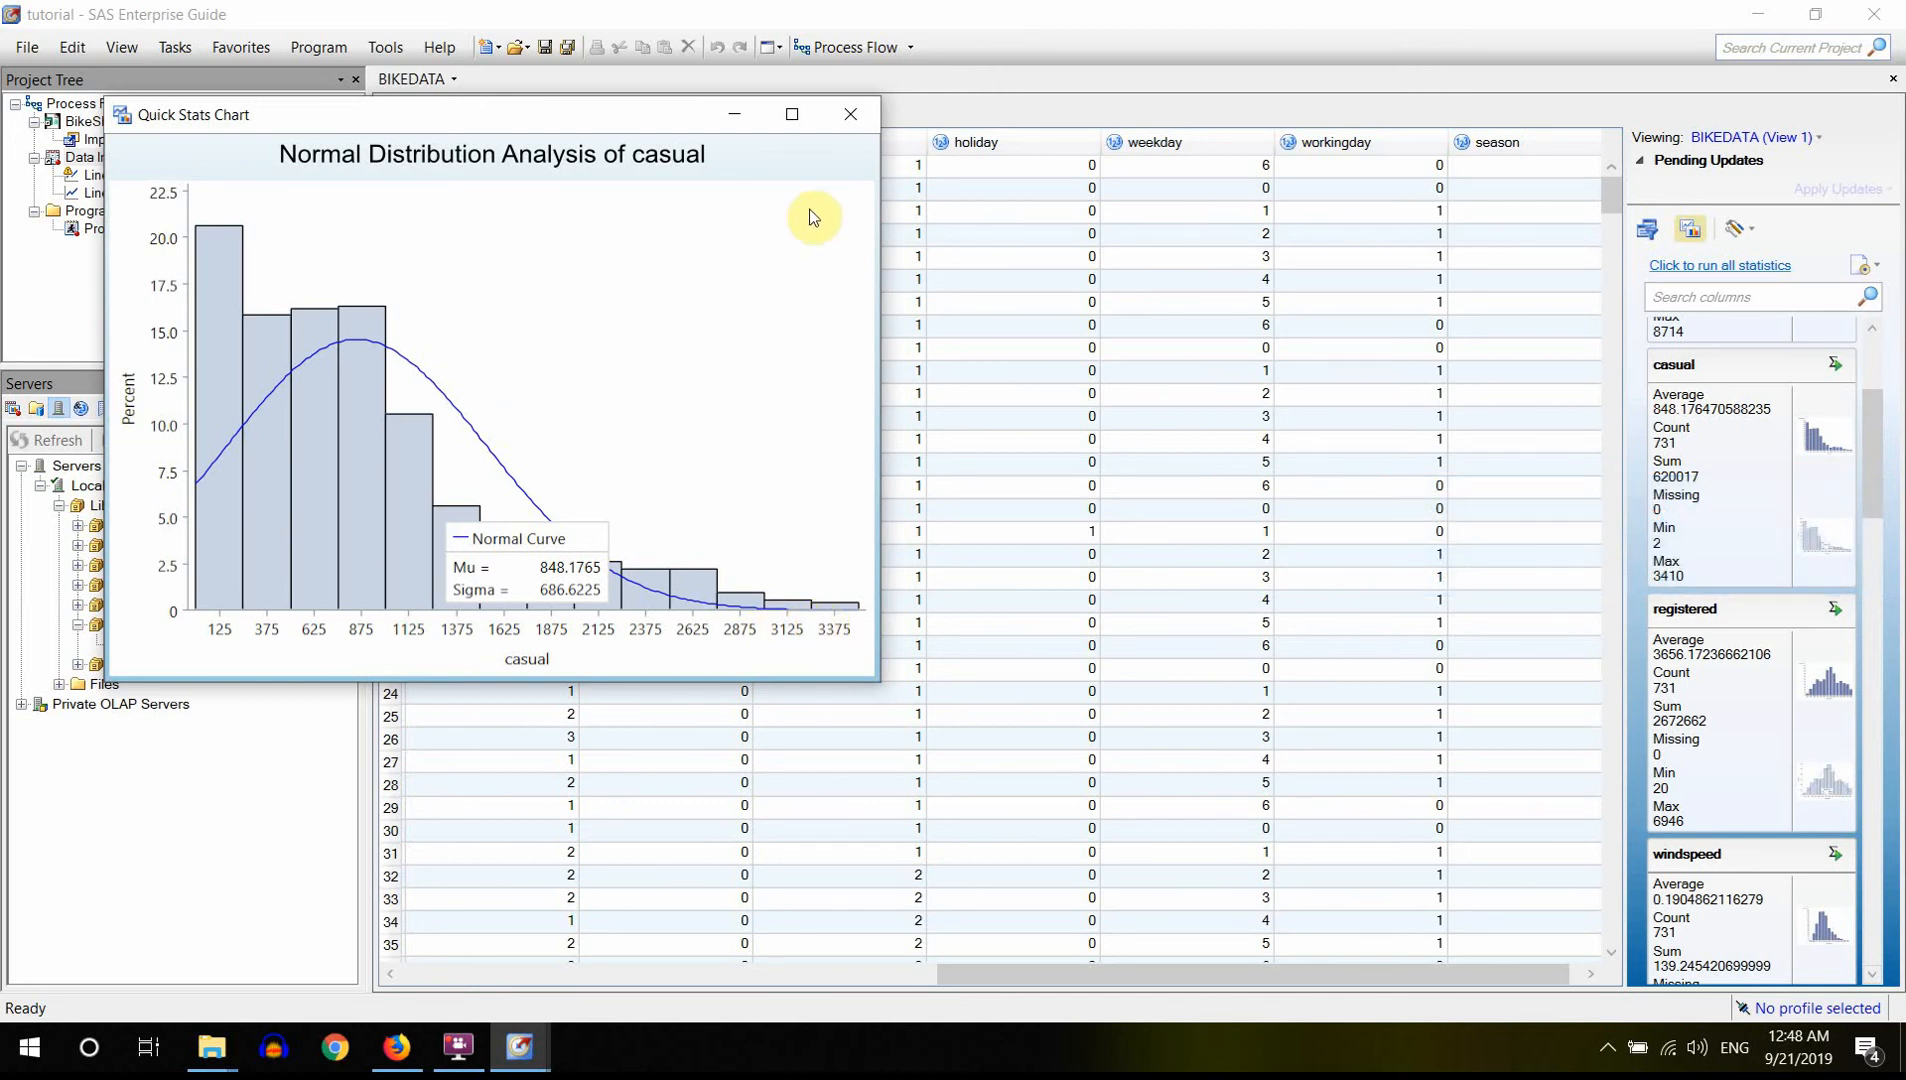
{"action": "left_click", "coordinate": [871, 115]}
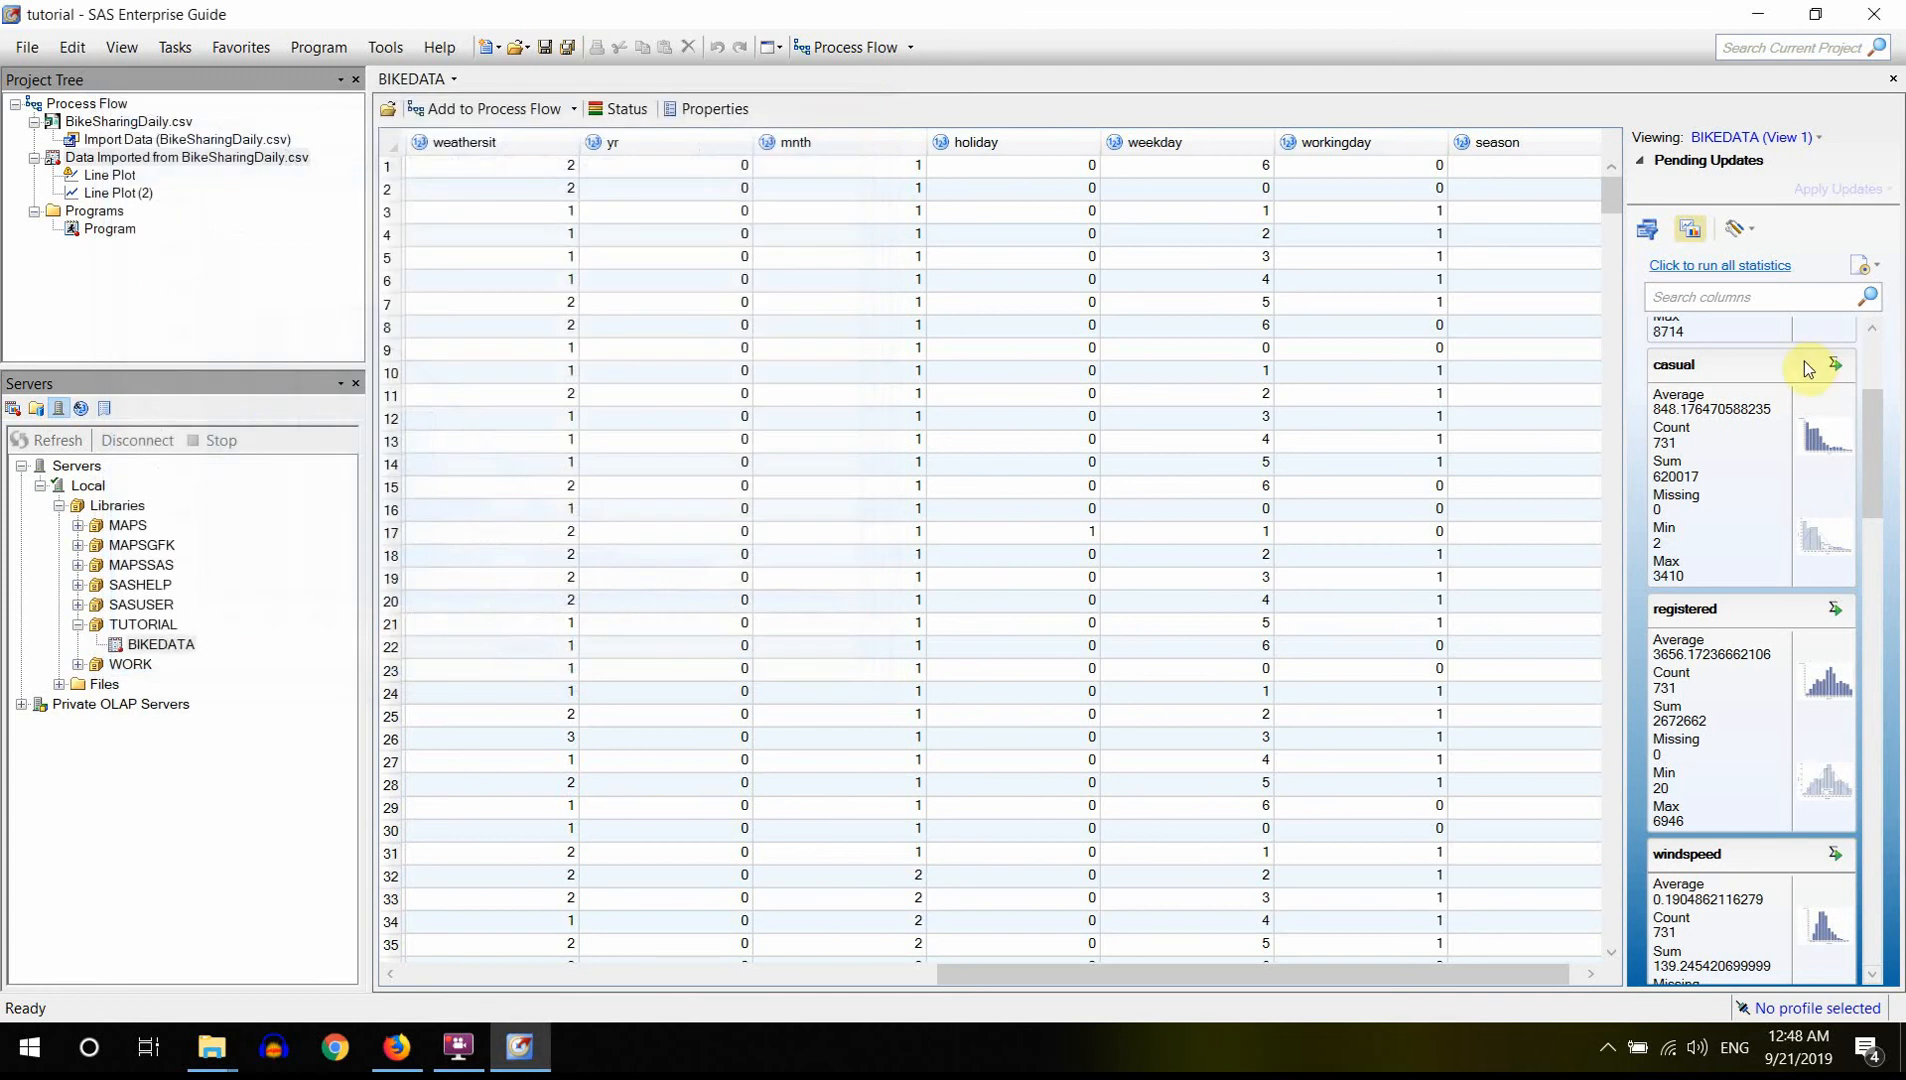
{"action": "scroll", "coordinate": [1880, 478], "scroll_direction": "down", "scroll_amount": 1}
{"action": "scroll", "coordinate": [1880, 478], "scroll_direction": "down", "scroll_amount": 3}
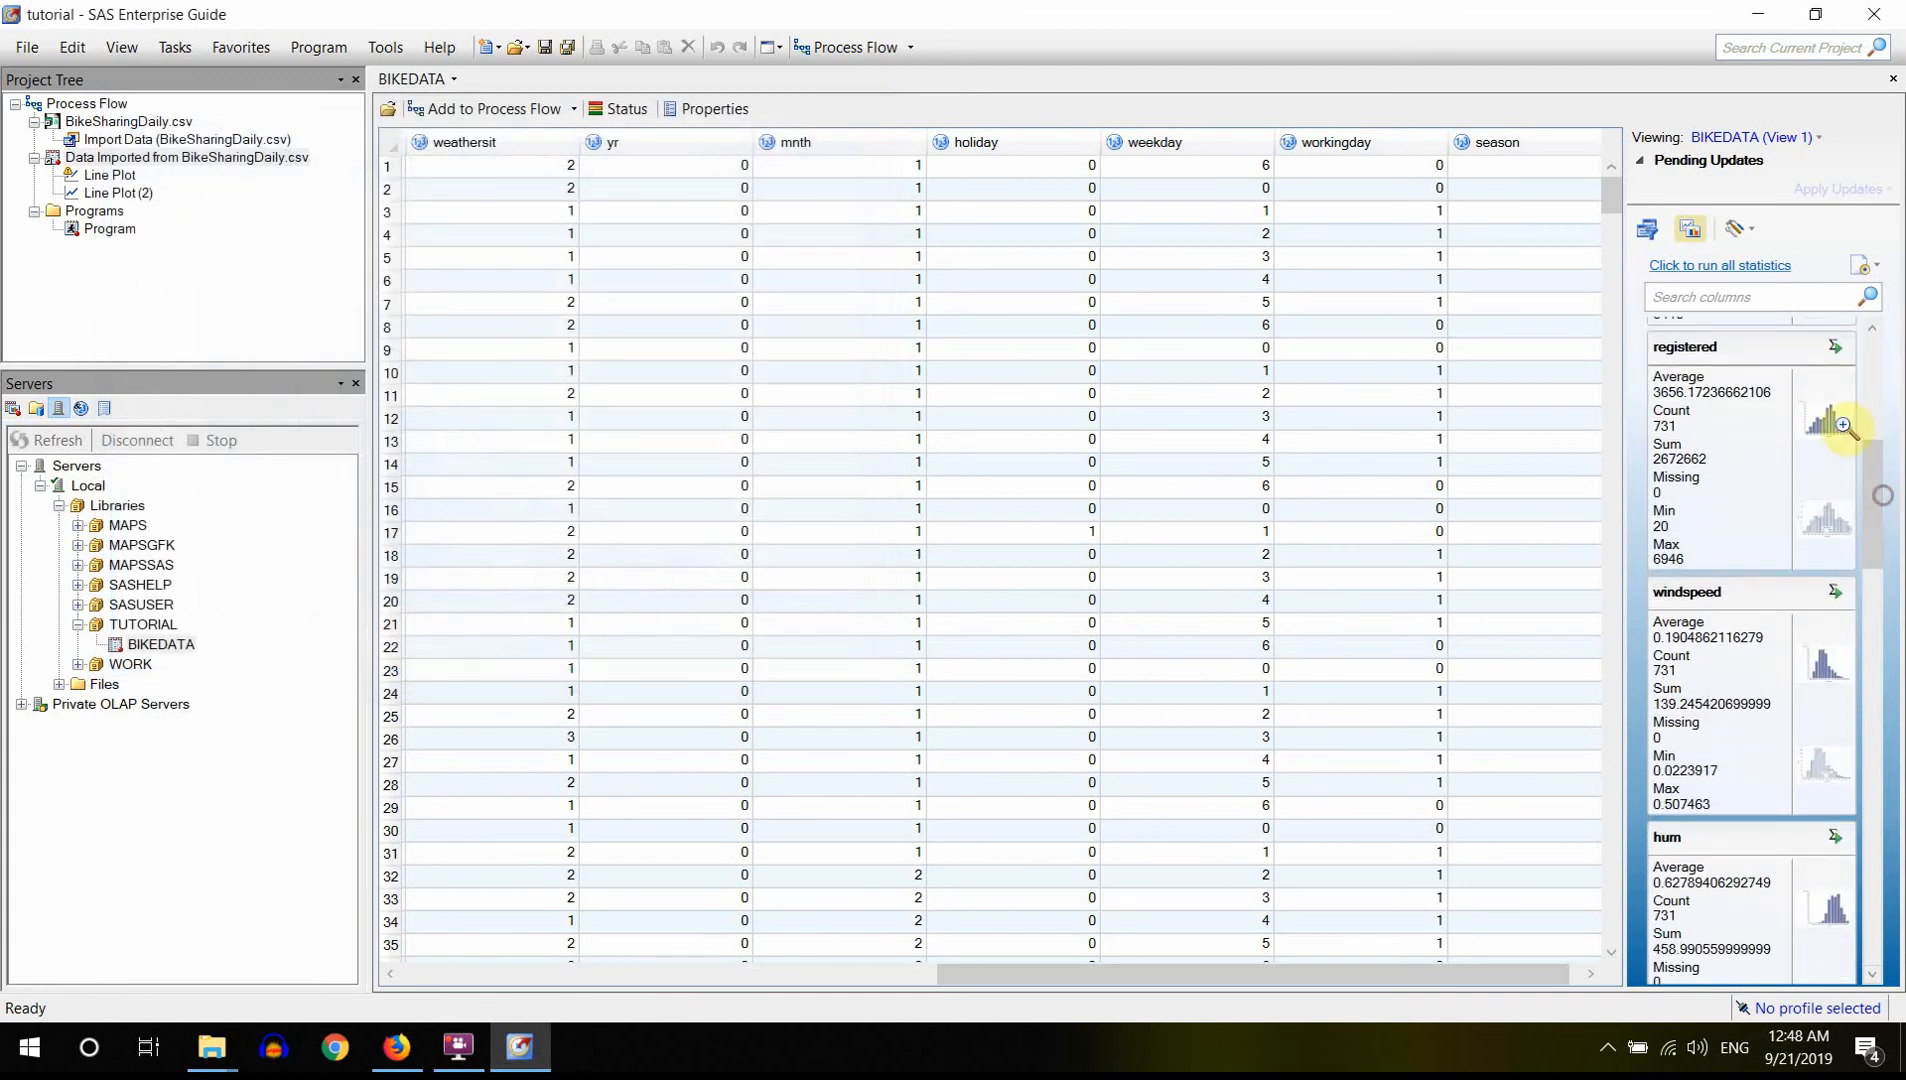
{"action": "left_click", "coordinate": [1831, 525]}
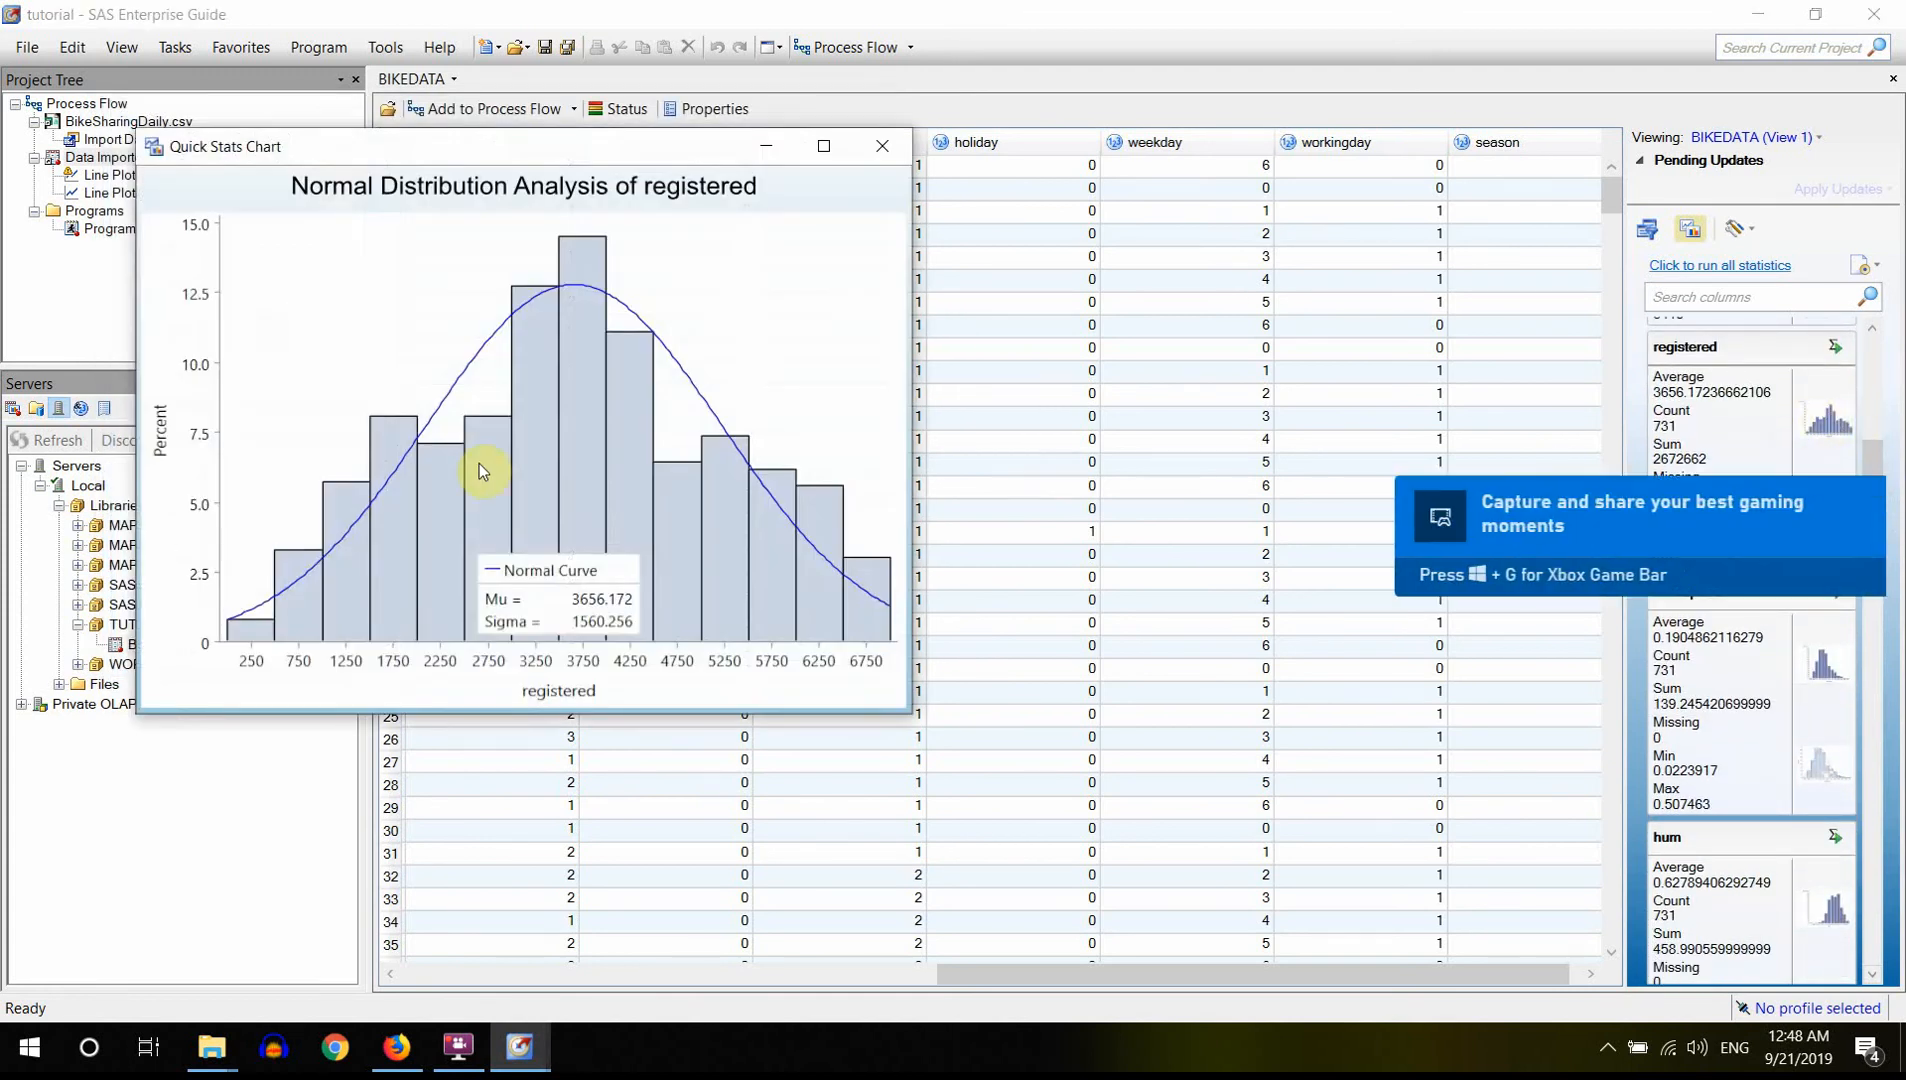
{"action": "left_click", "coordinate": [889, 146]}
- View the normal distribution analysis charts of the windspeed and hum columns, closing each one after viewing it
{"action": "left_click", "coordinate": [1834, 762]}
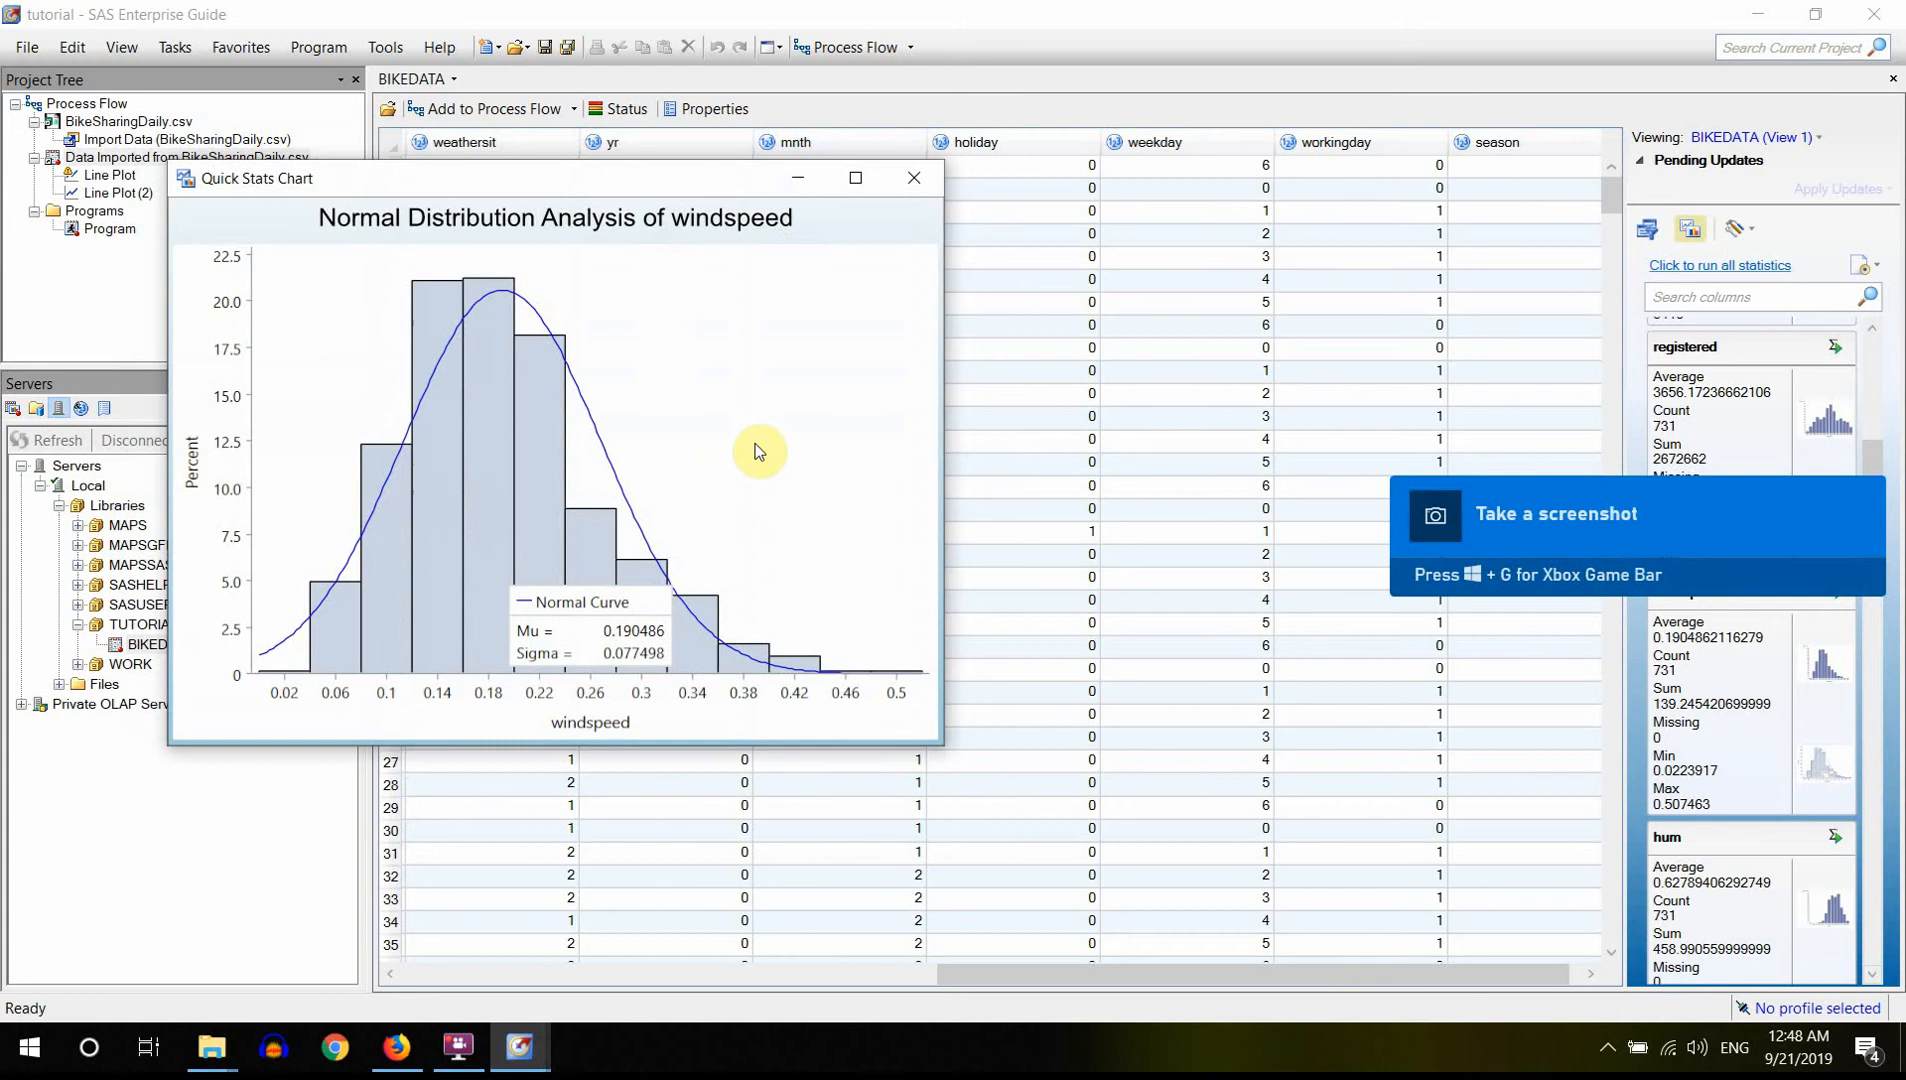
{"action": "left_click", "coordinate": [912, 179]}
{"action": "left_click", "coordinate": [1866, 436]}
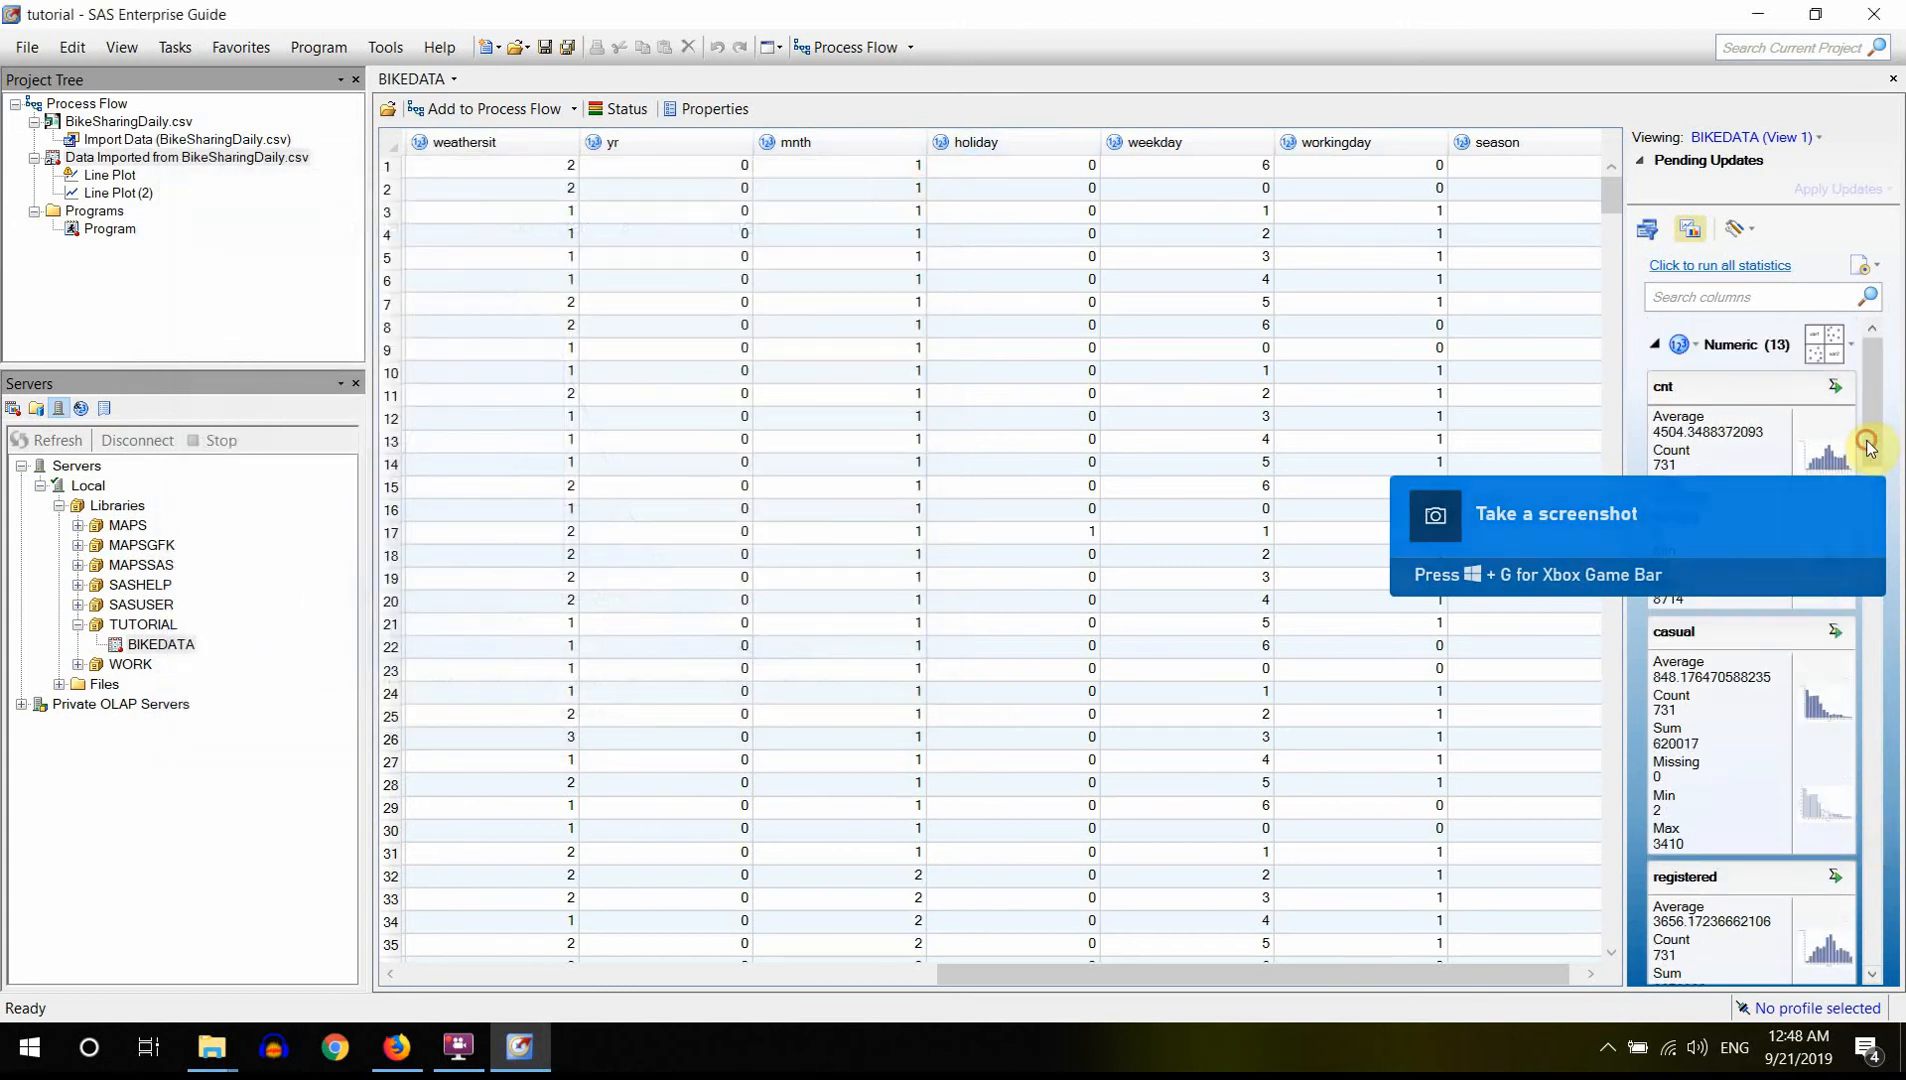
{"action": "left_click_drag", "start_coordinate": [1866, 437], "coordinate": [1866, 585]}
{"action": "left_click", "coordinate": [1830, 555]}
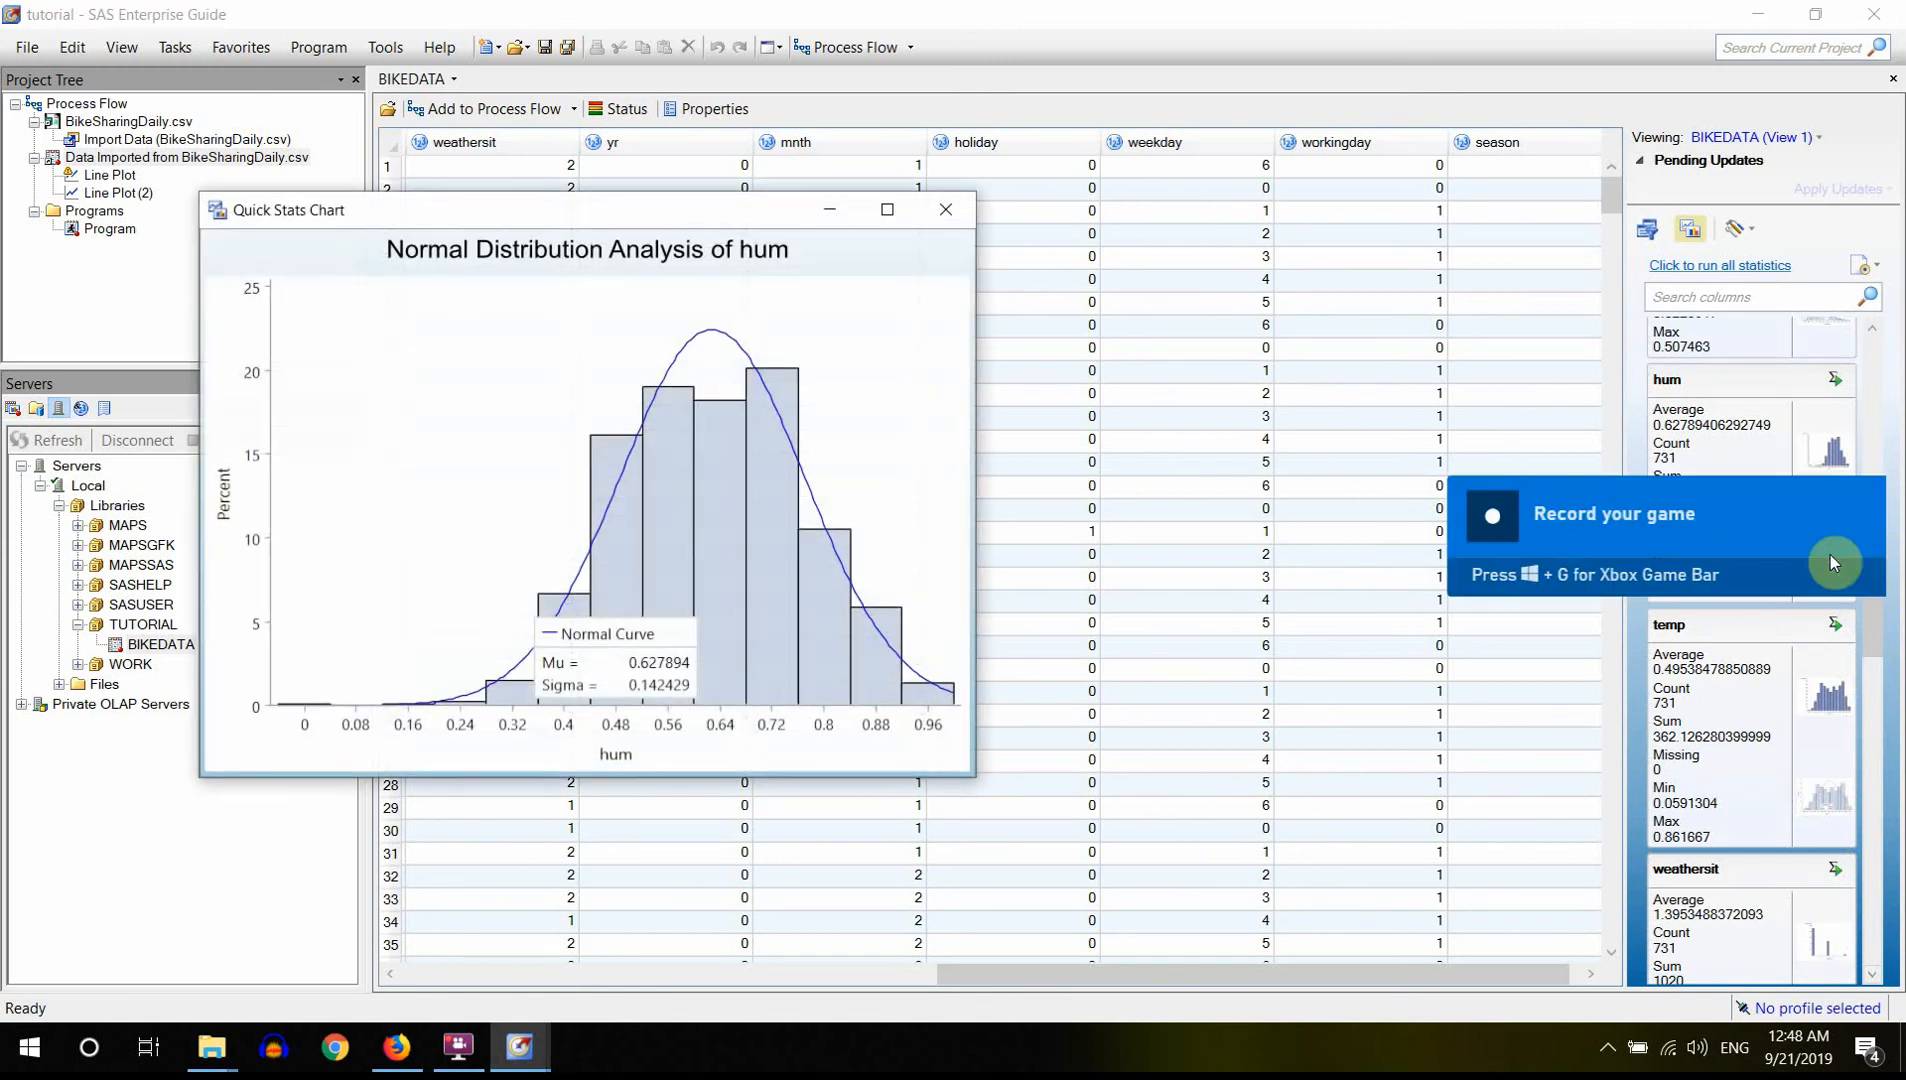
{"action": "left_click", "coordinate": [949, 211]}
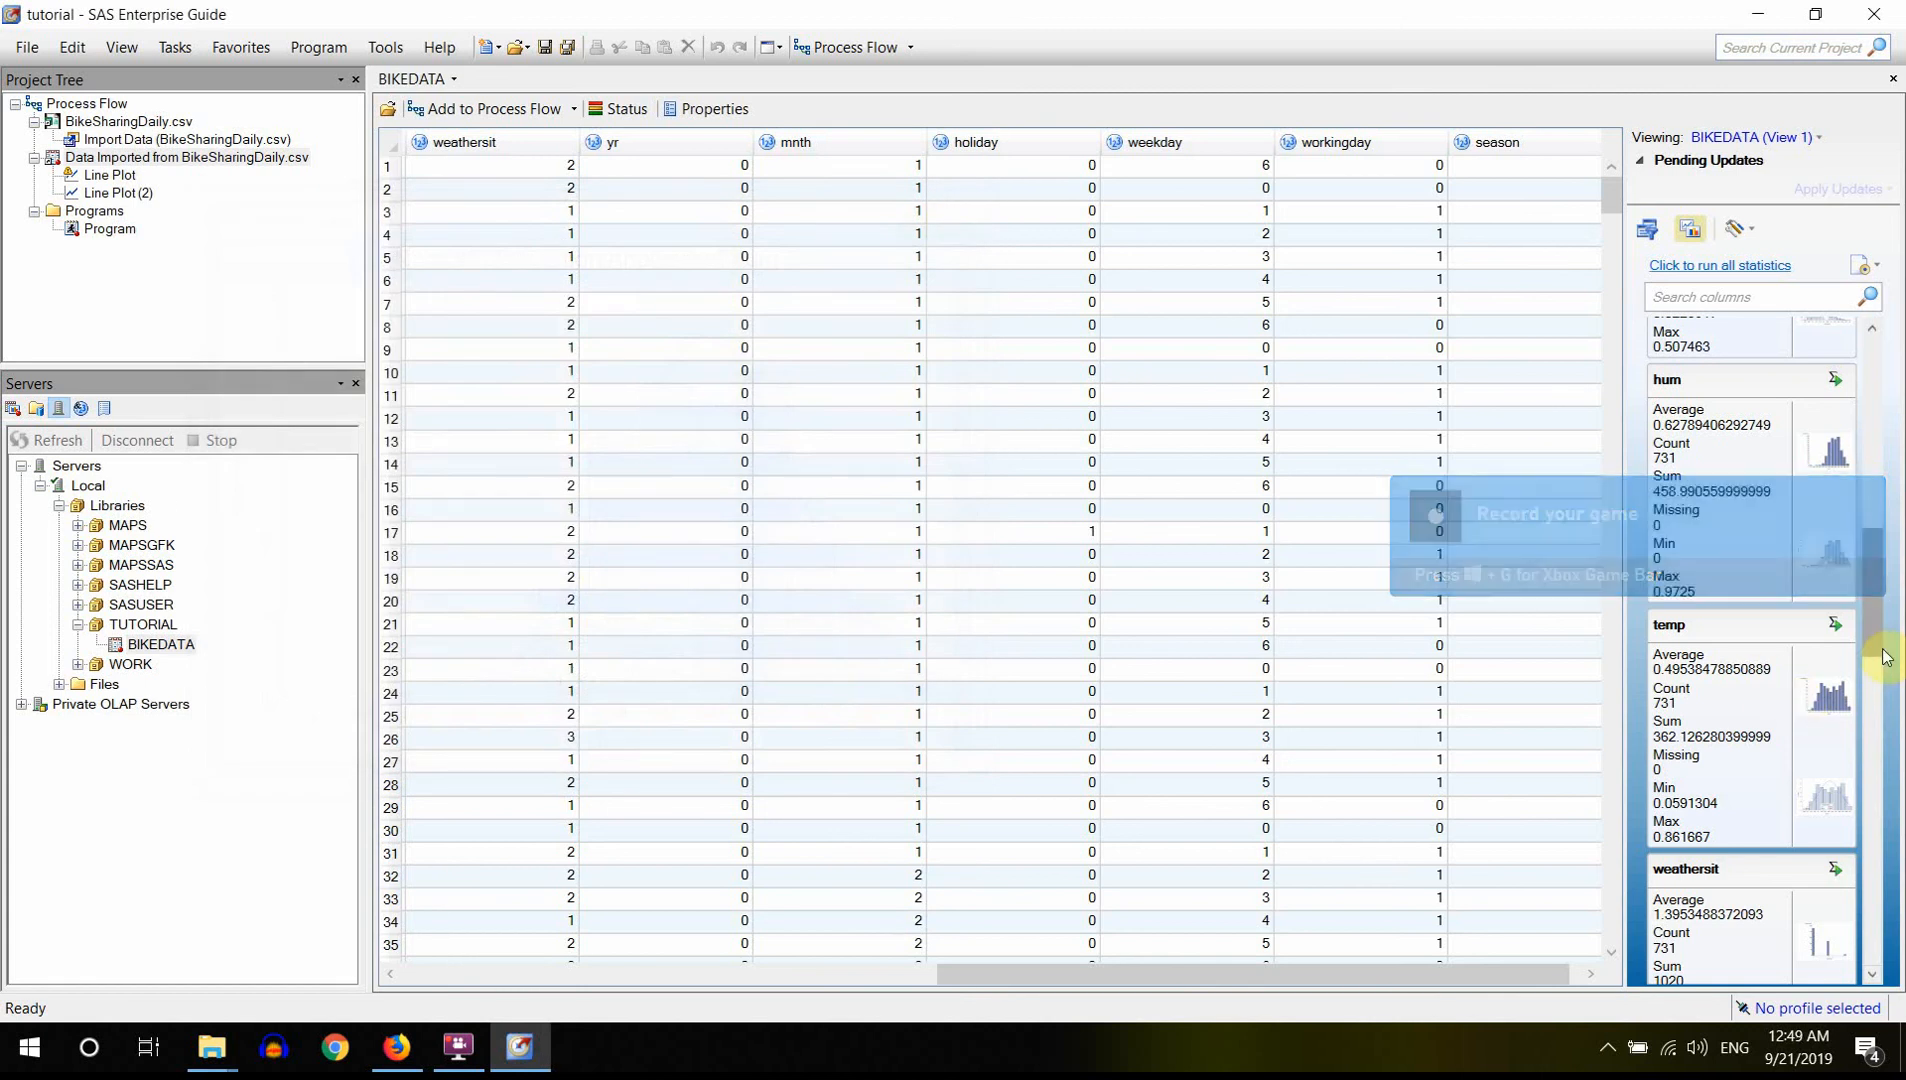
- View the normal distribution analysis chart of the temp column and close it
{"action": "left_click_drag", "start_coordinate": [1876, 650], "coordinate": [1875, 702]}
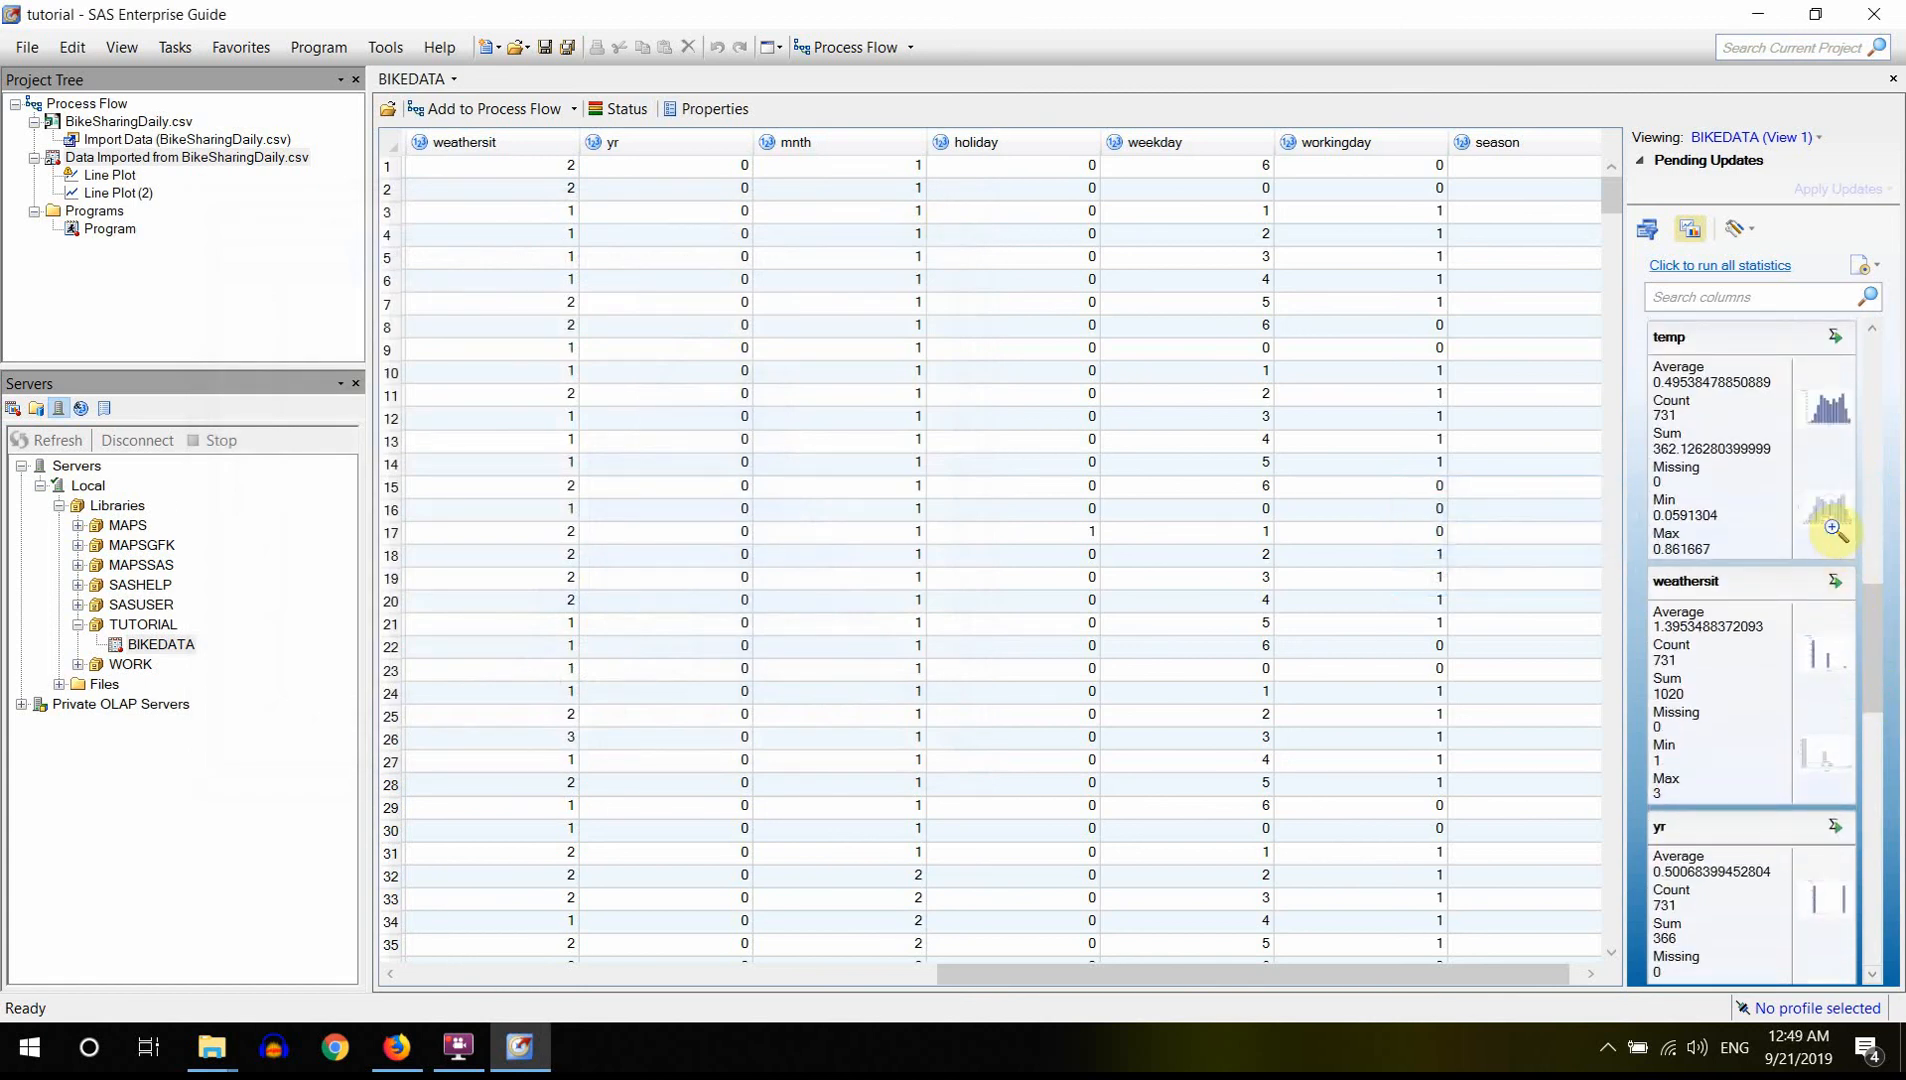
{"action": "left_click", "coordinate": [1830, 526]}
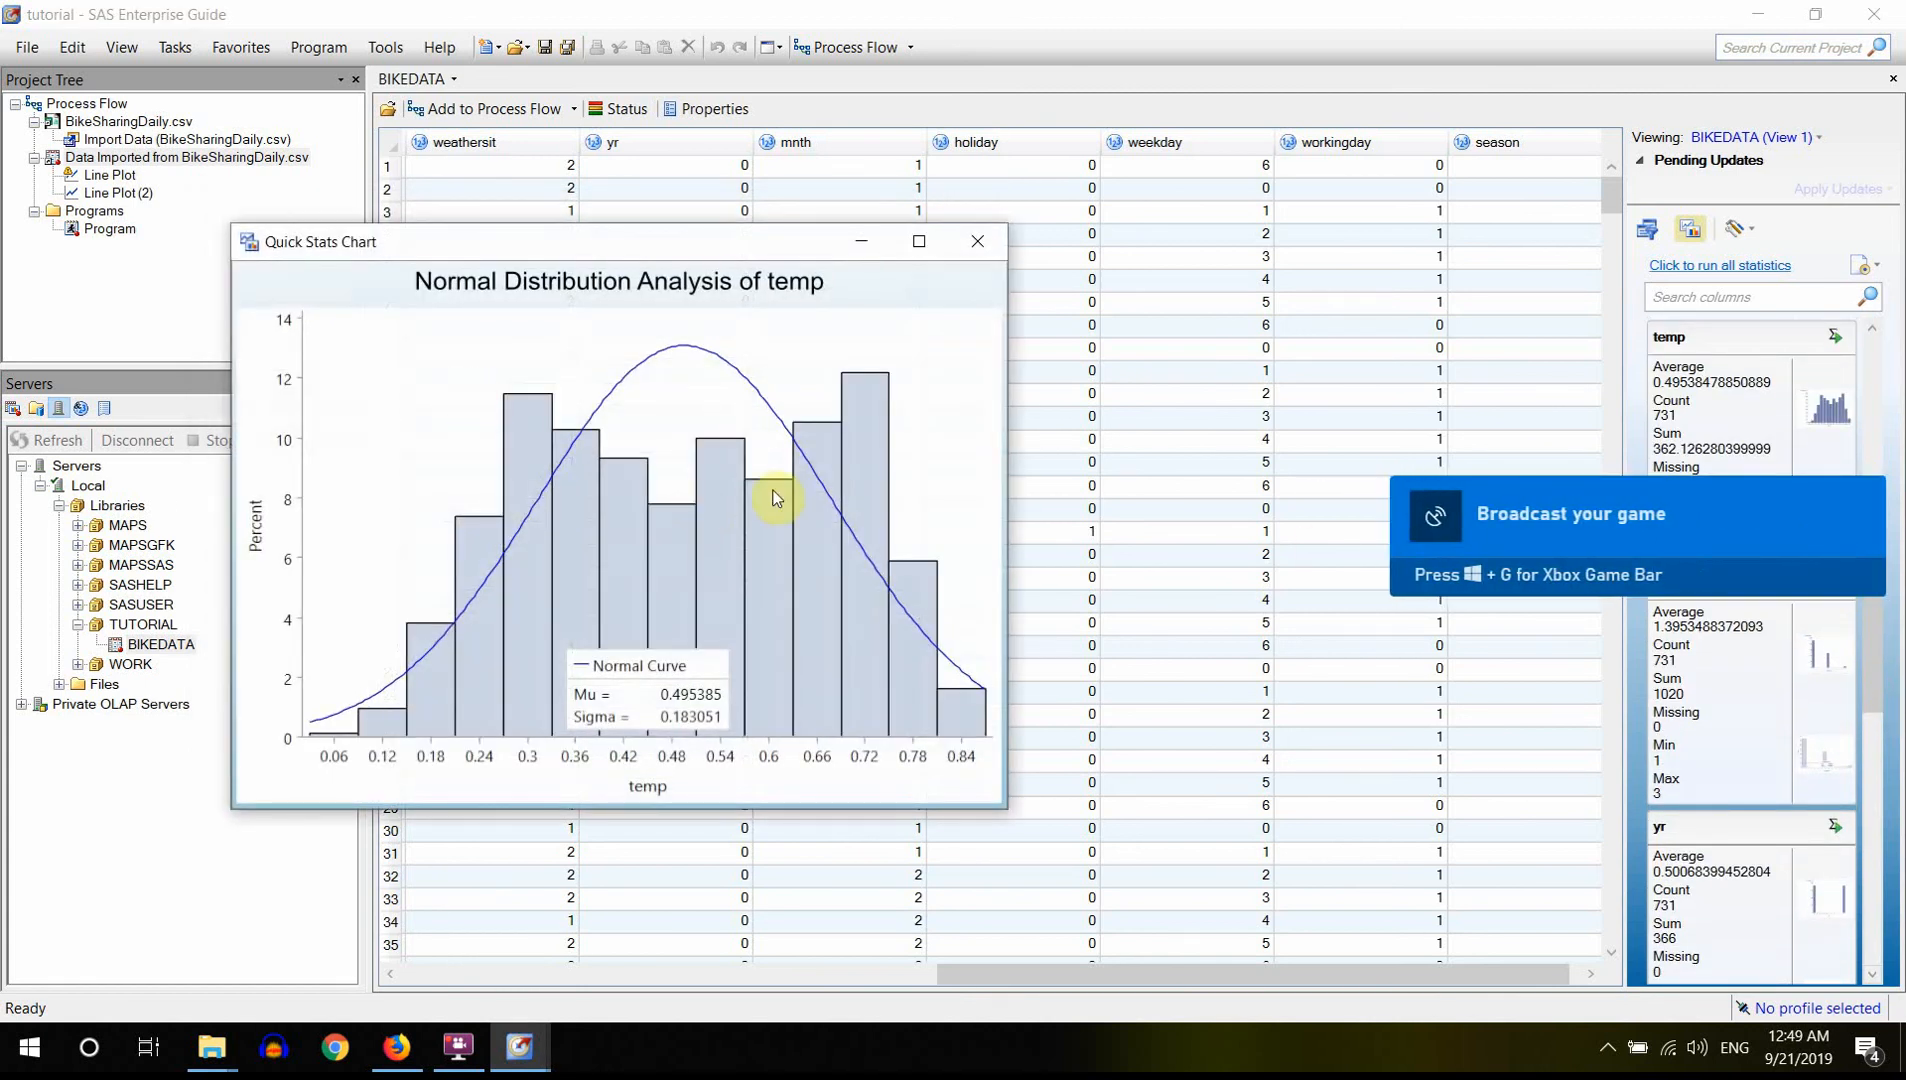
{"action": "left_click", "coordinate": [981, 241]}
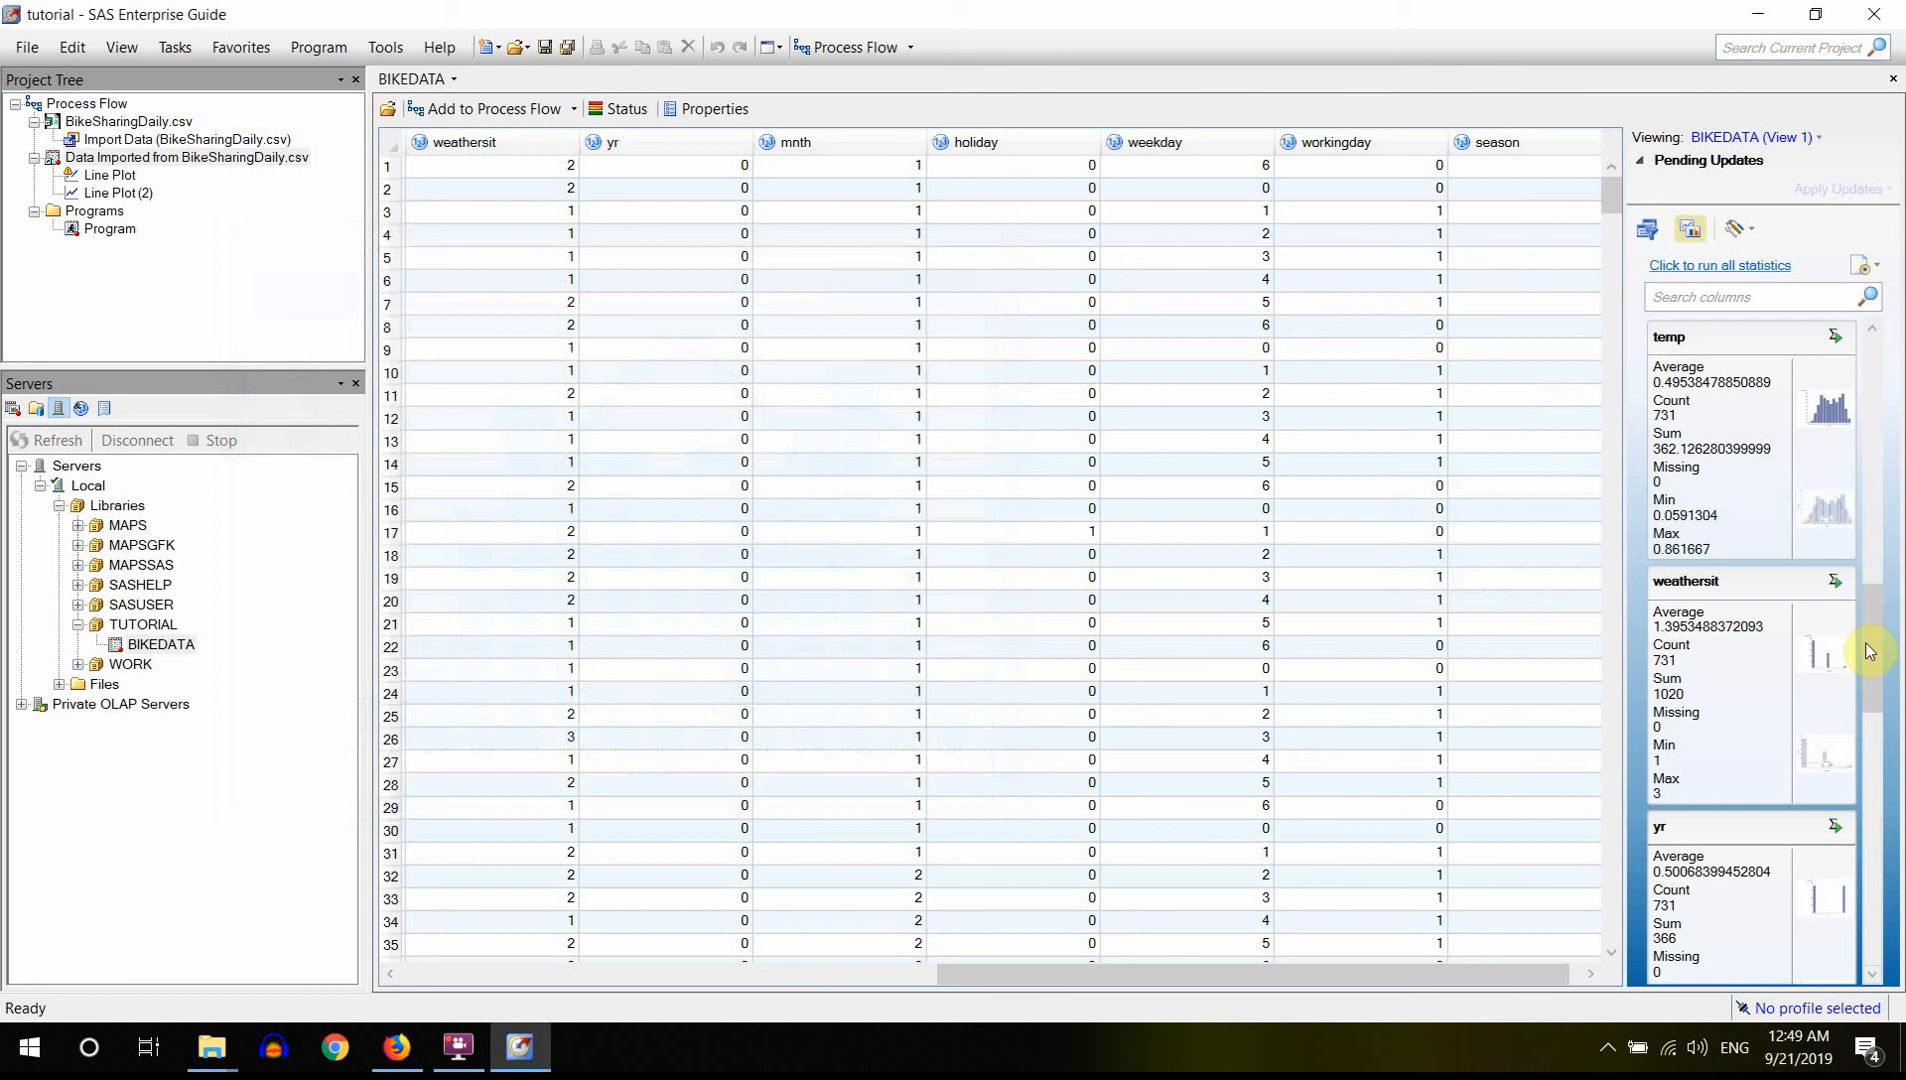
- View the frequency charts of the weathersit and yr columns, closing each one after viewing it
{"action": "left_click", "coordinate": [1811, 661]}
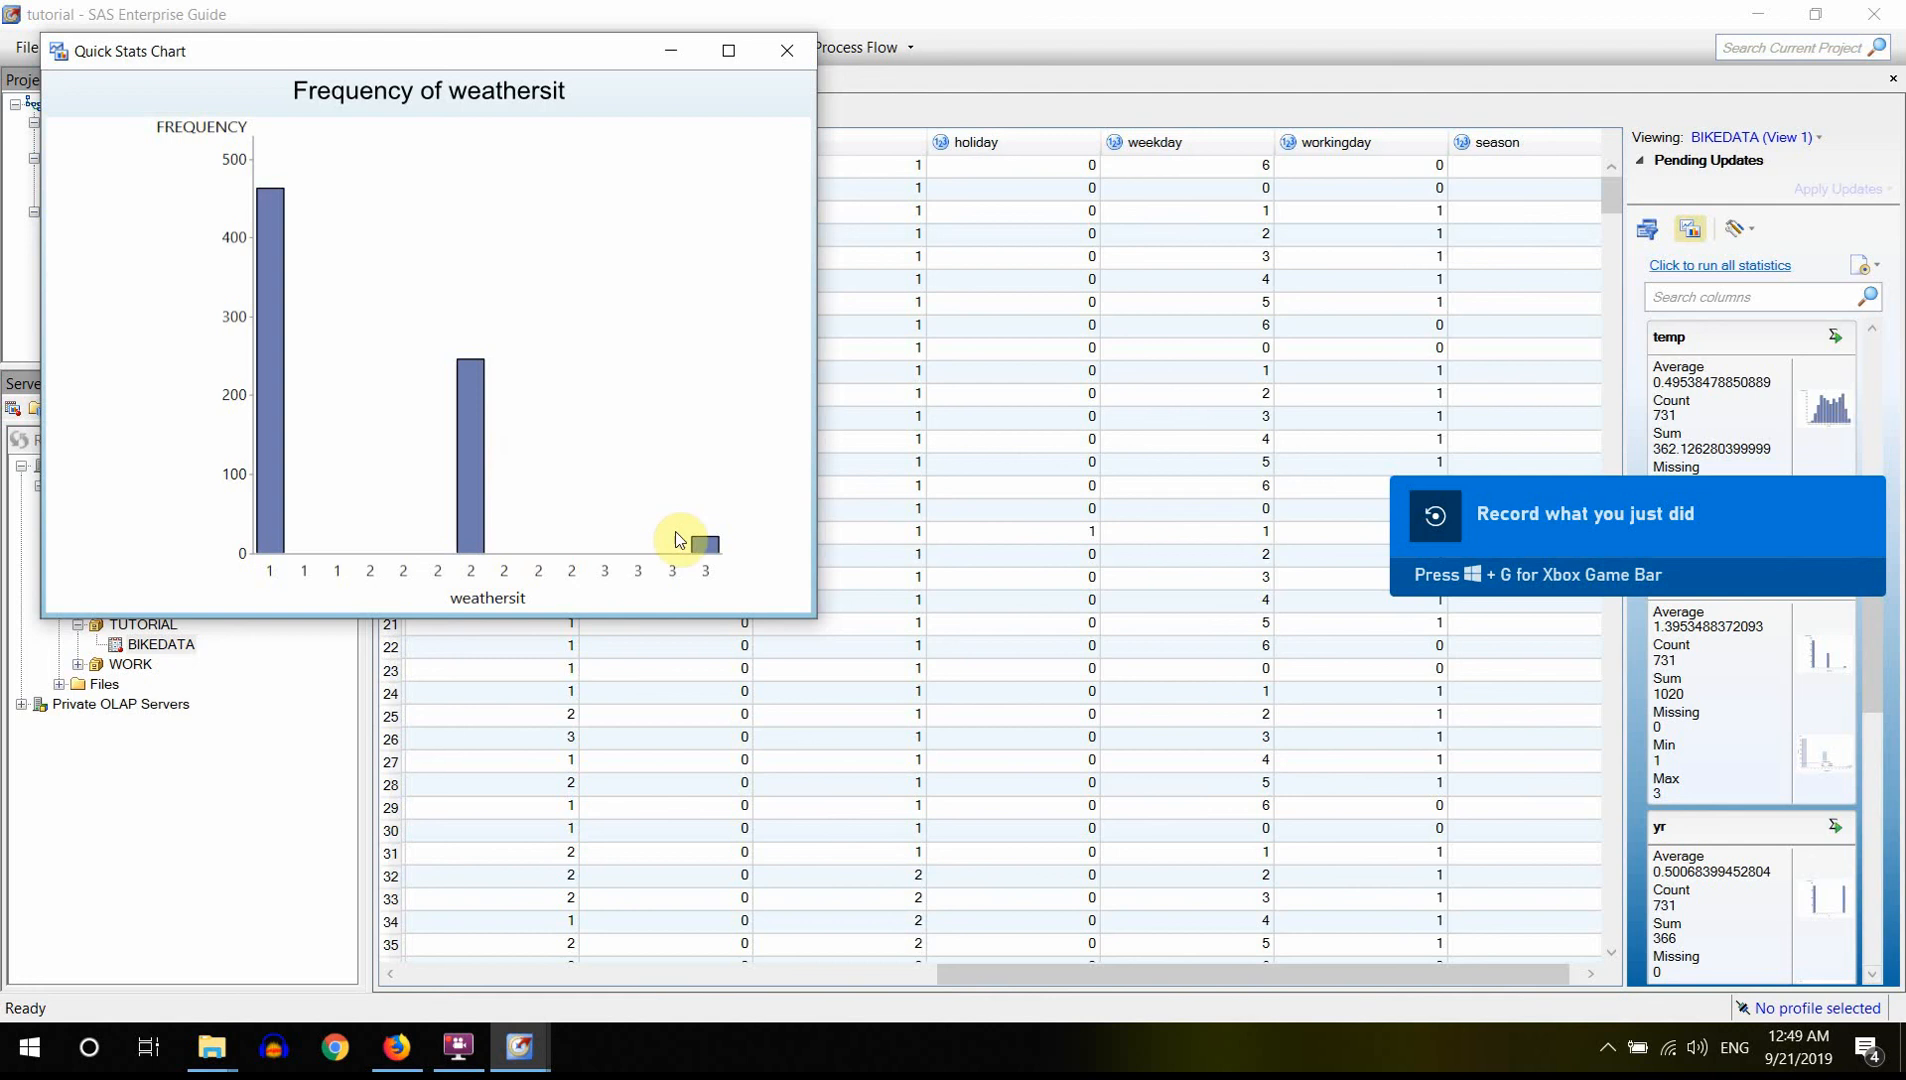
{"action": "left_click", "coordinate": [800, 47]}
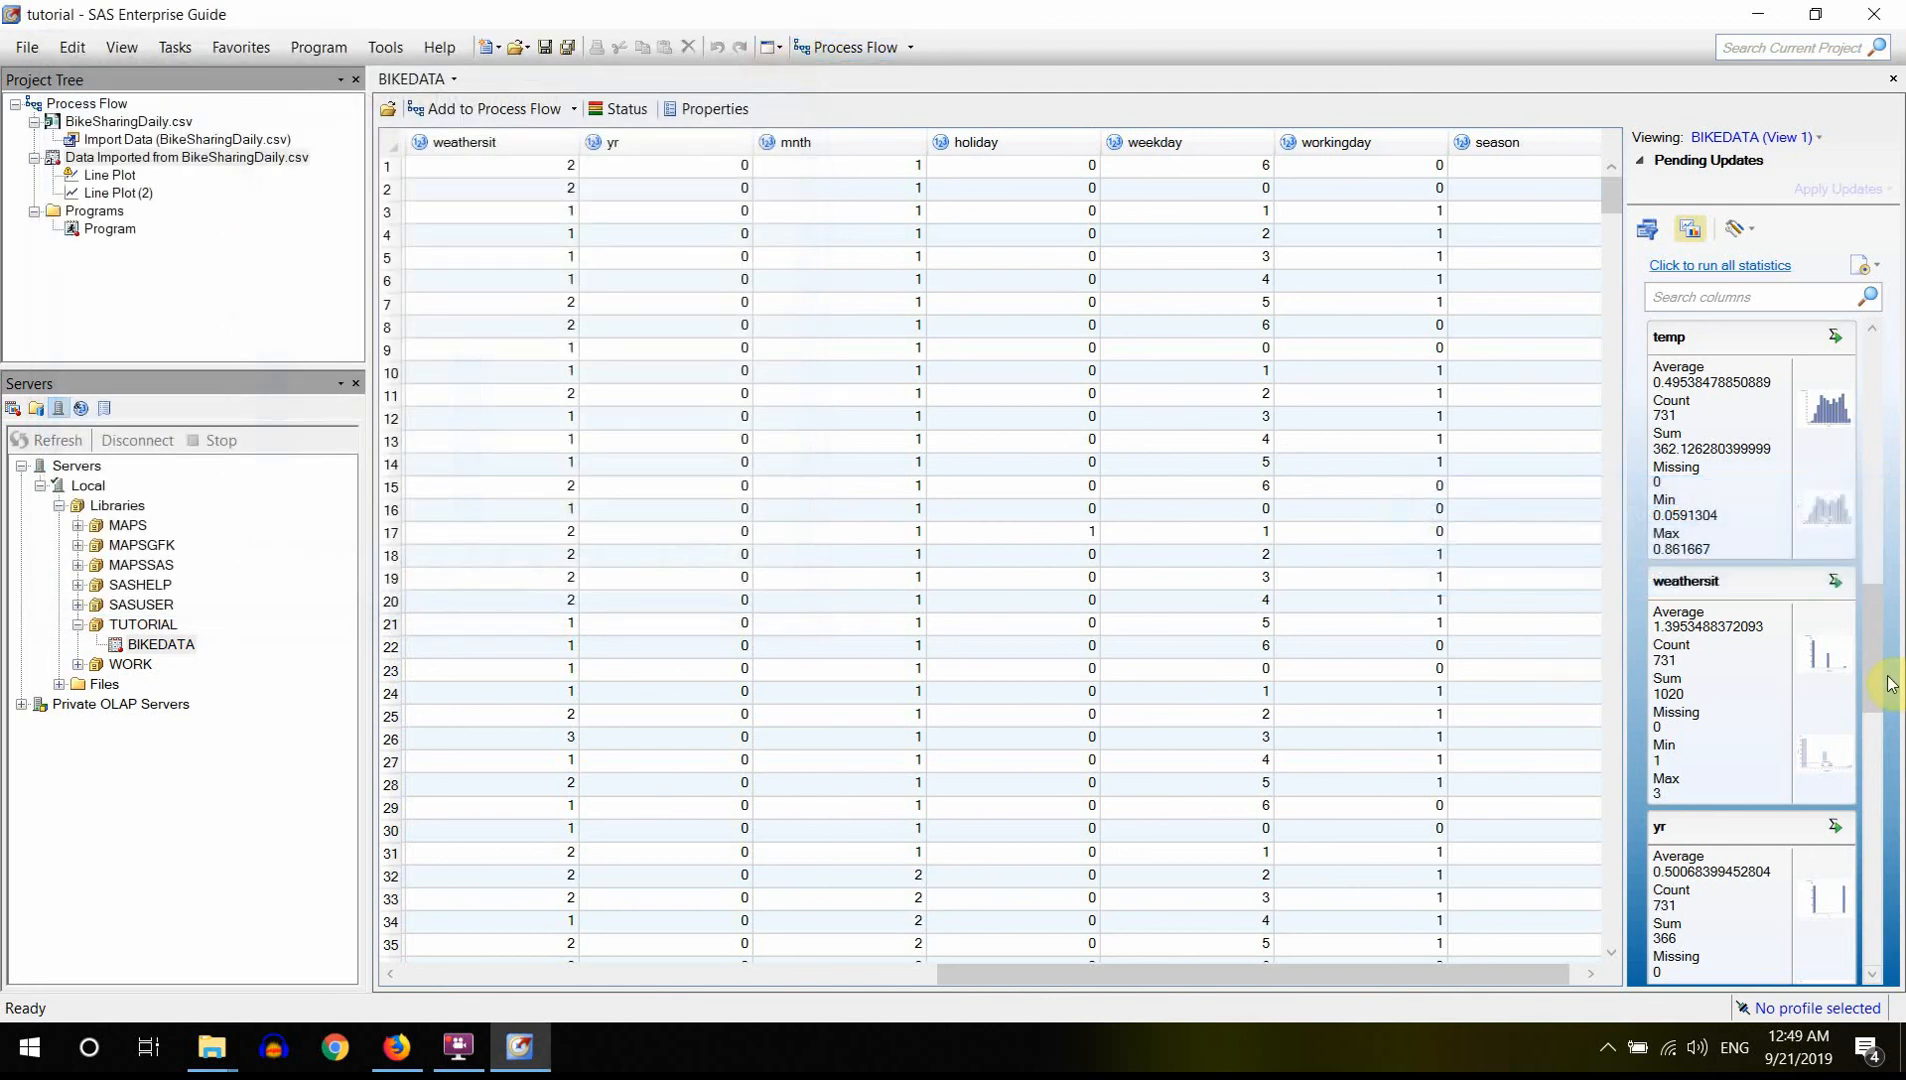
{"action": "left_click_drag", "start_coordinate": [1876, 672], "coordinate": [1882, 742]}
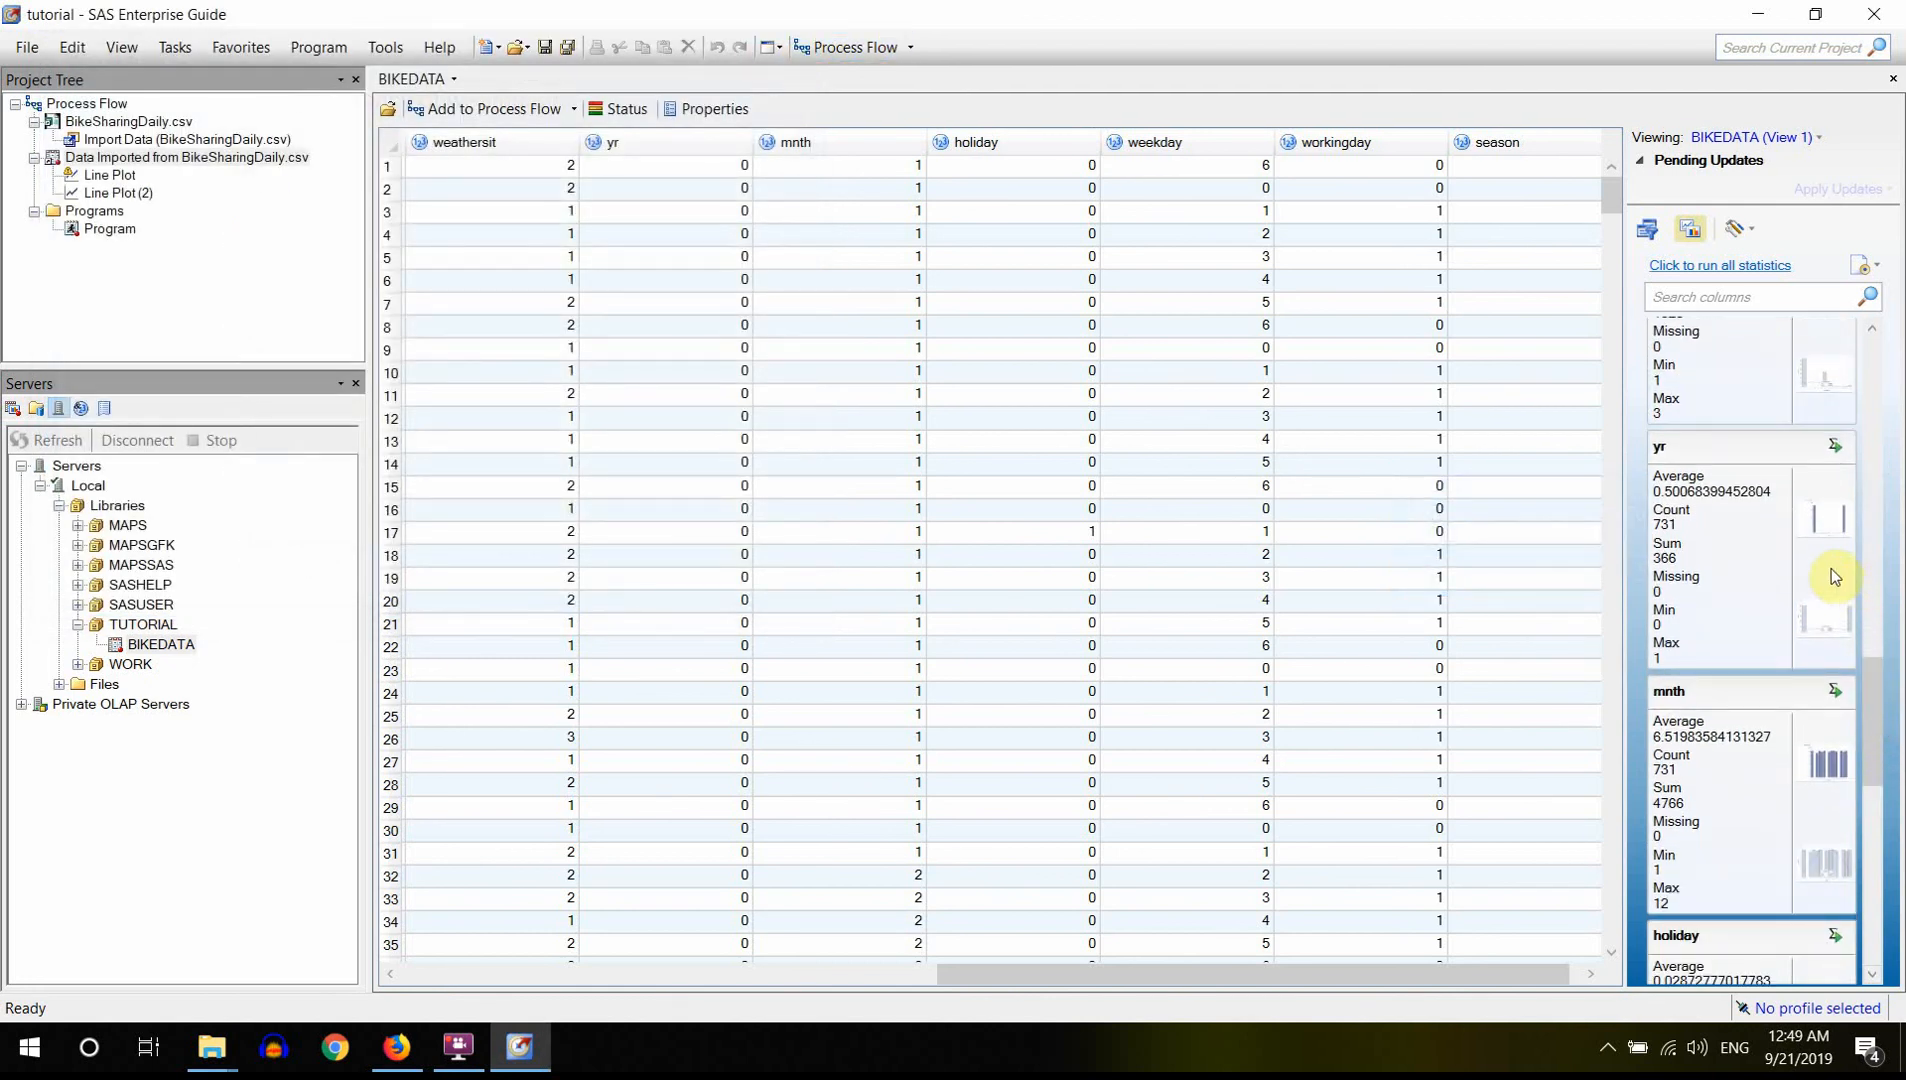
{"action": "left_click", "coordinate": [1828, 516]}
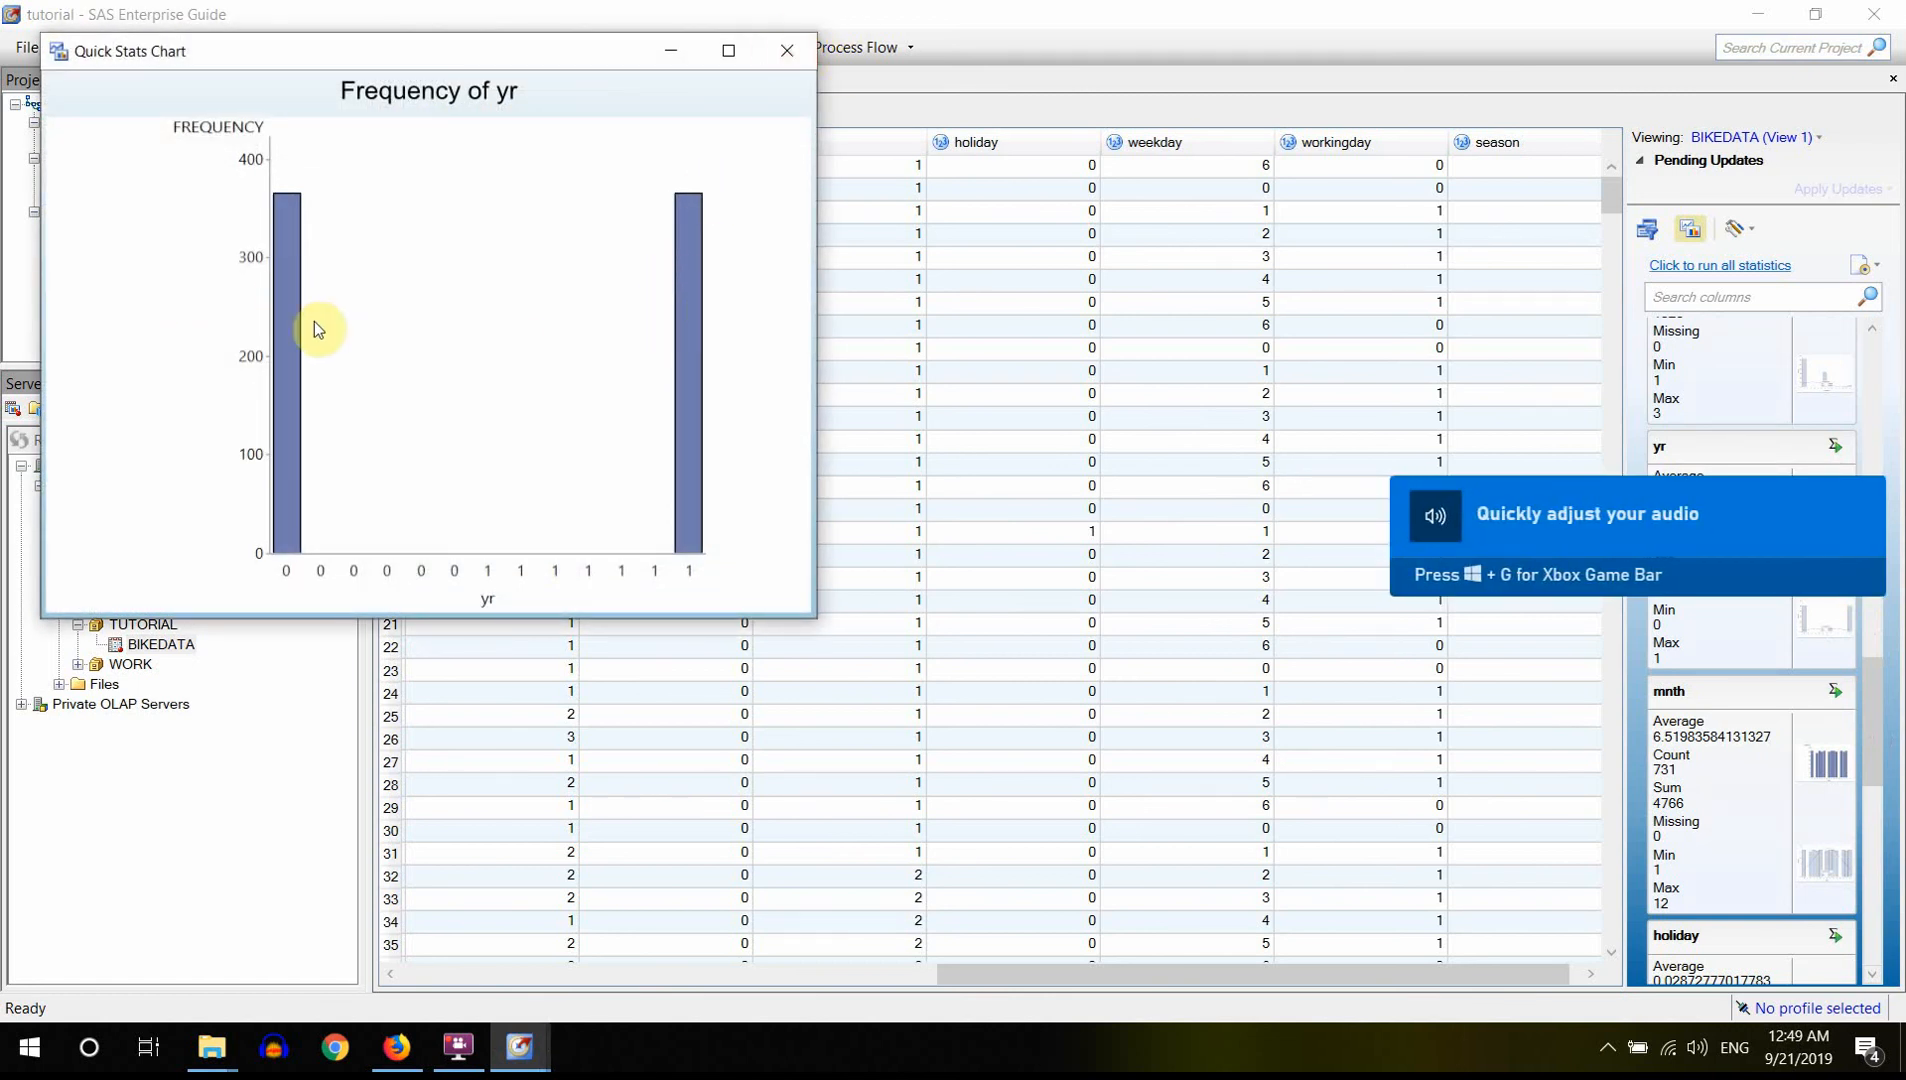
{"action": "left_click", "coordinate": [789, 52]}
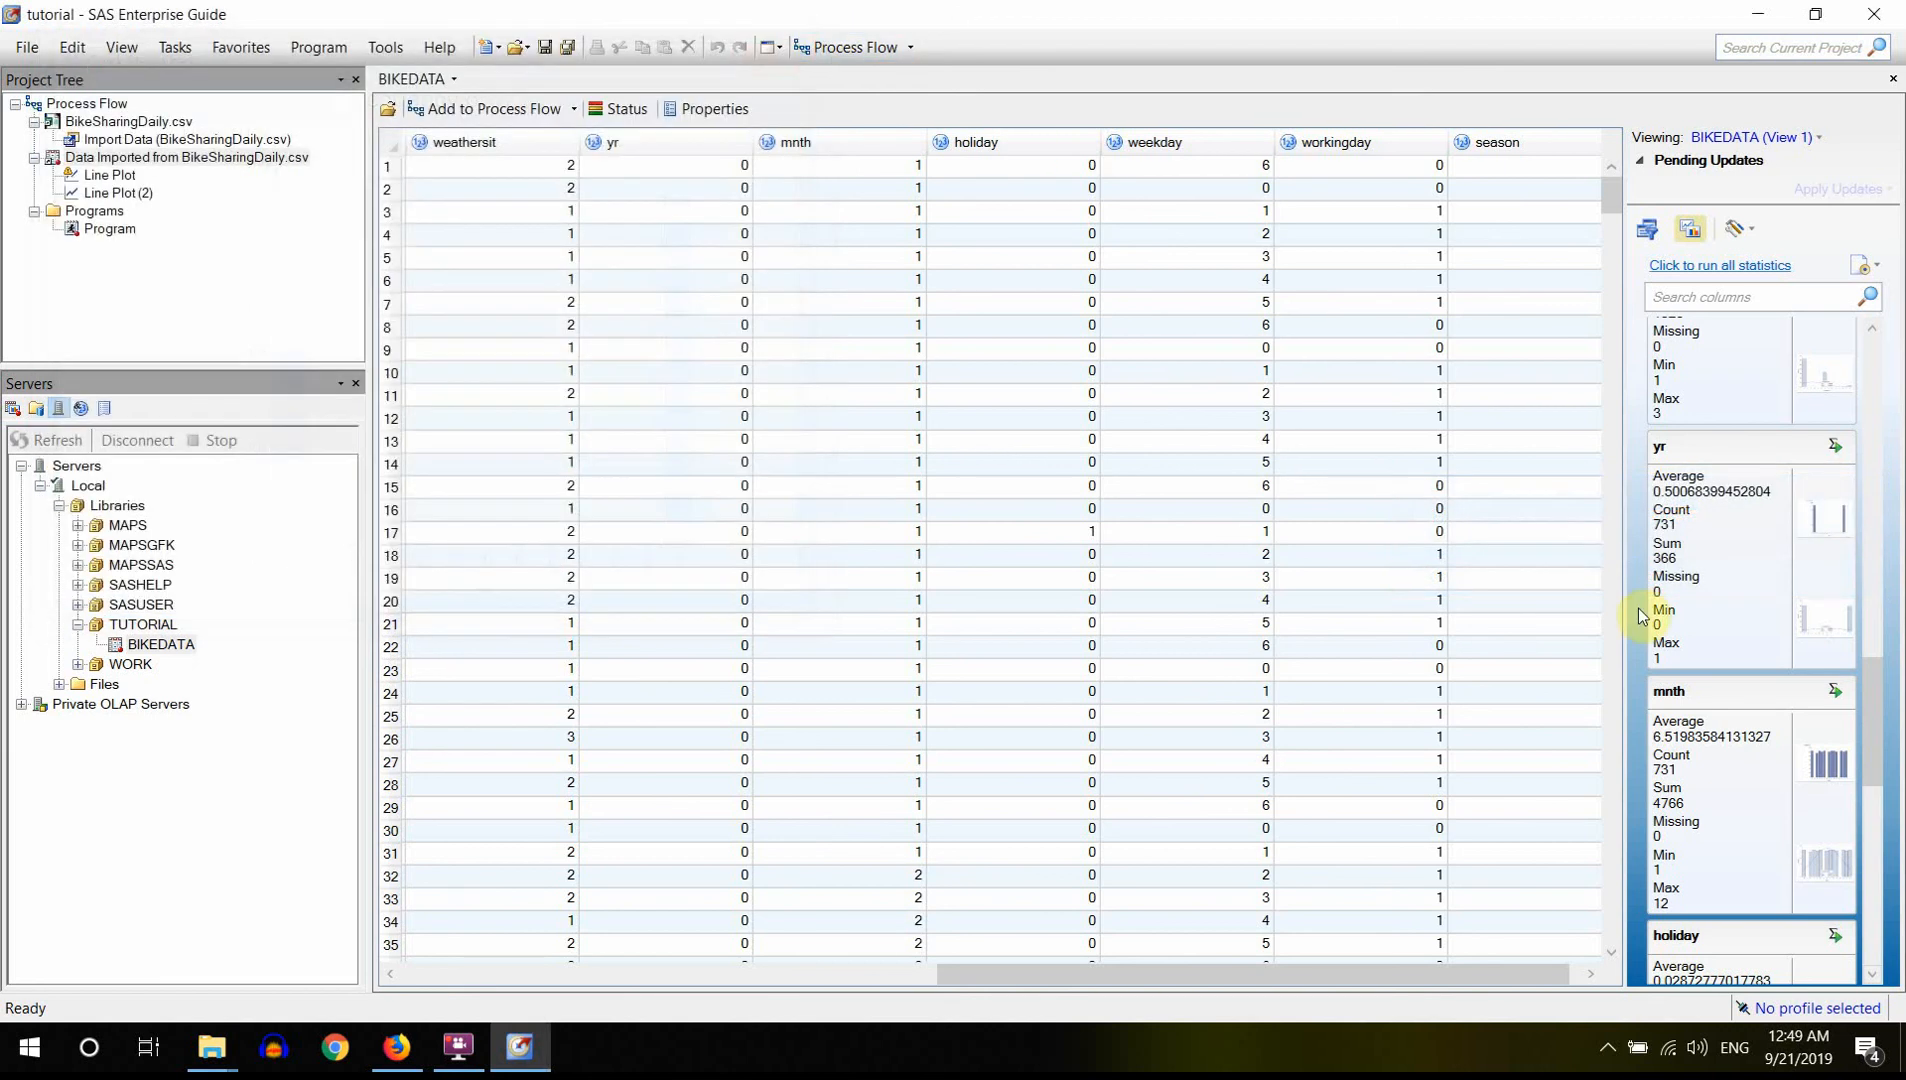
- View the frequency charts of the mnth and holiday columns, closing each one after viewing it
{"action": "left_click", "coordinate": [1831, 766]}
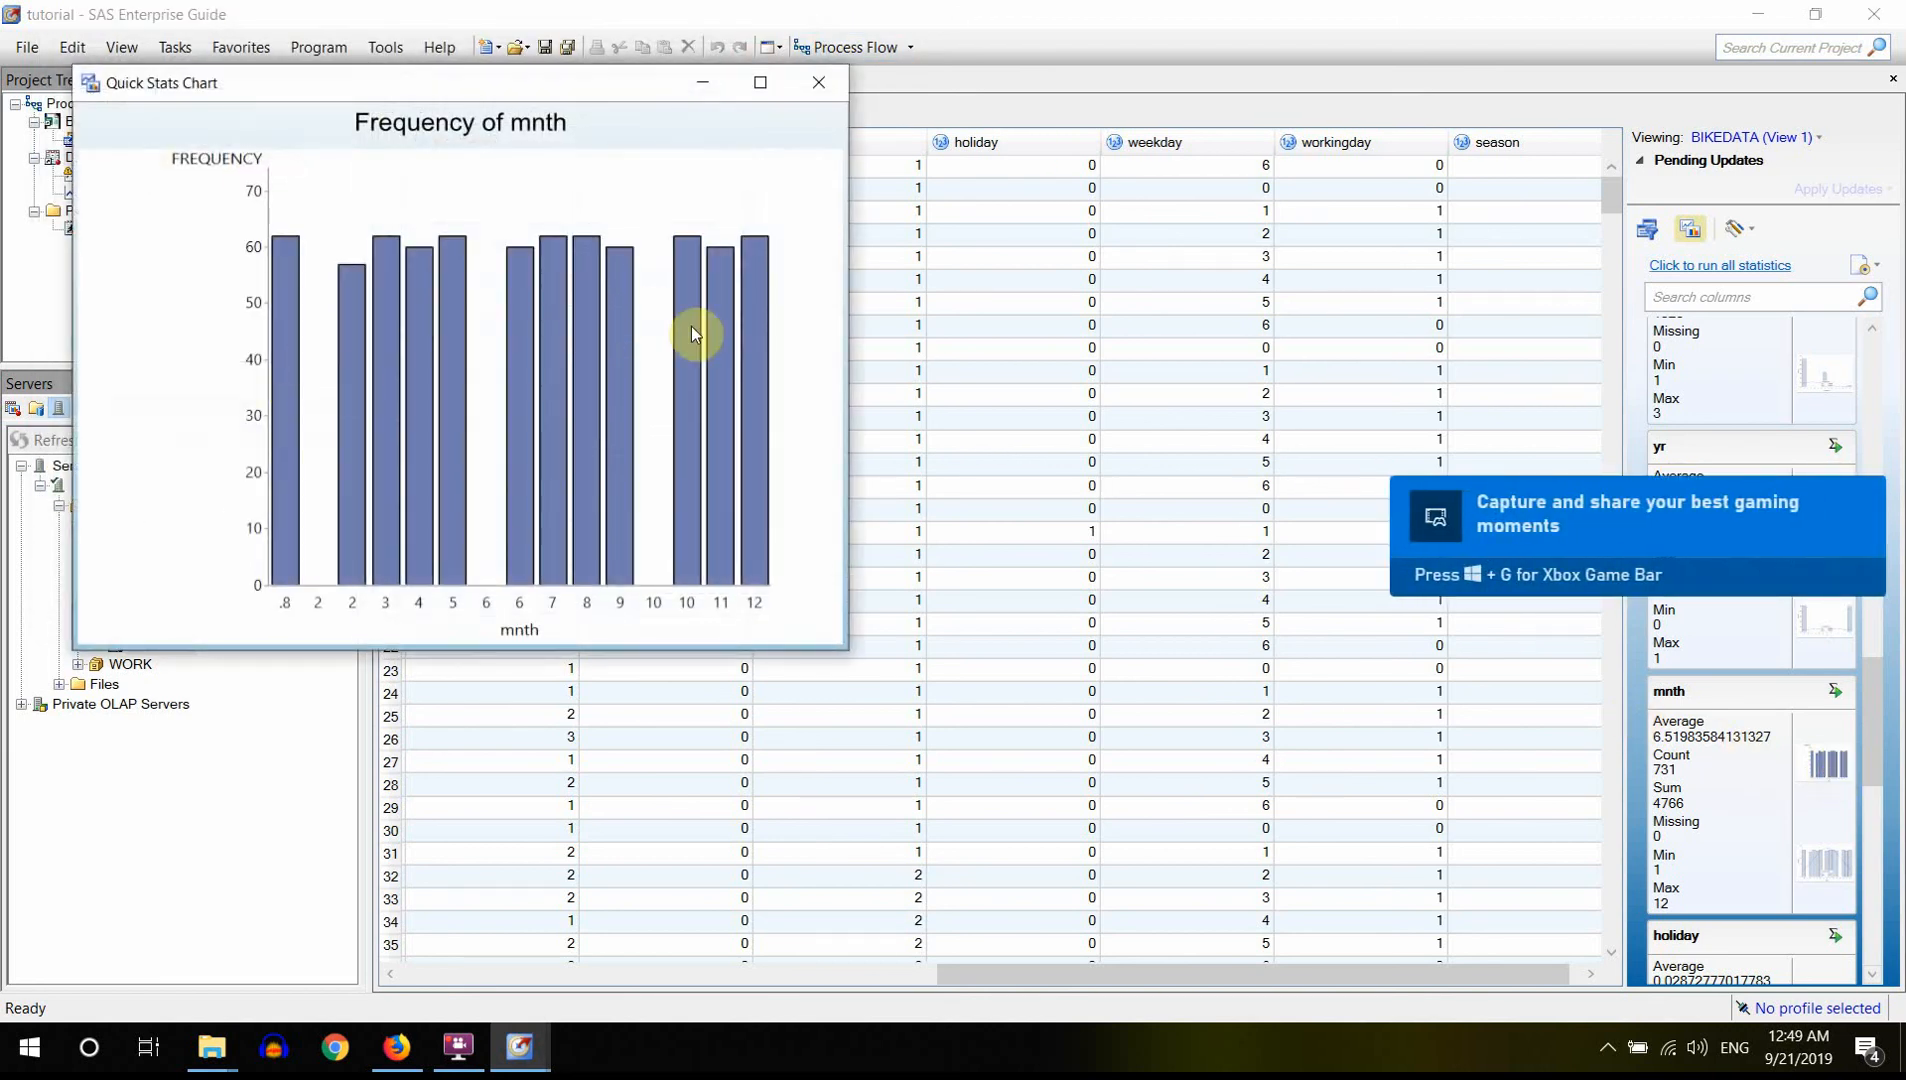
{"action": "left_click", "coordinate": [815, 88]}
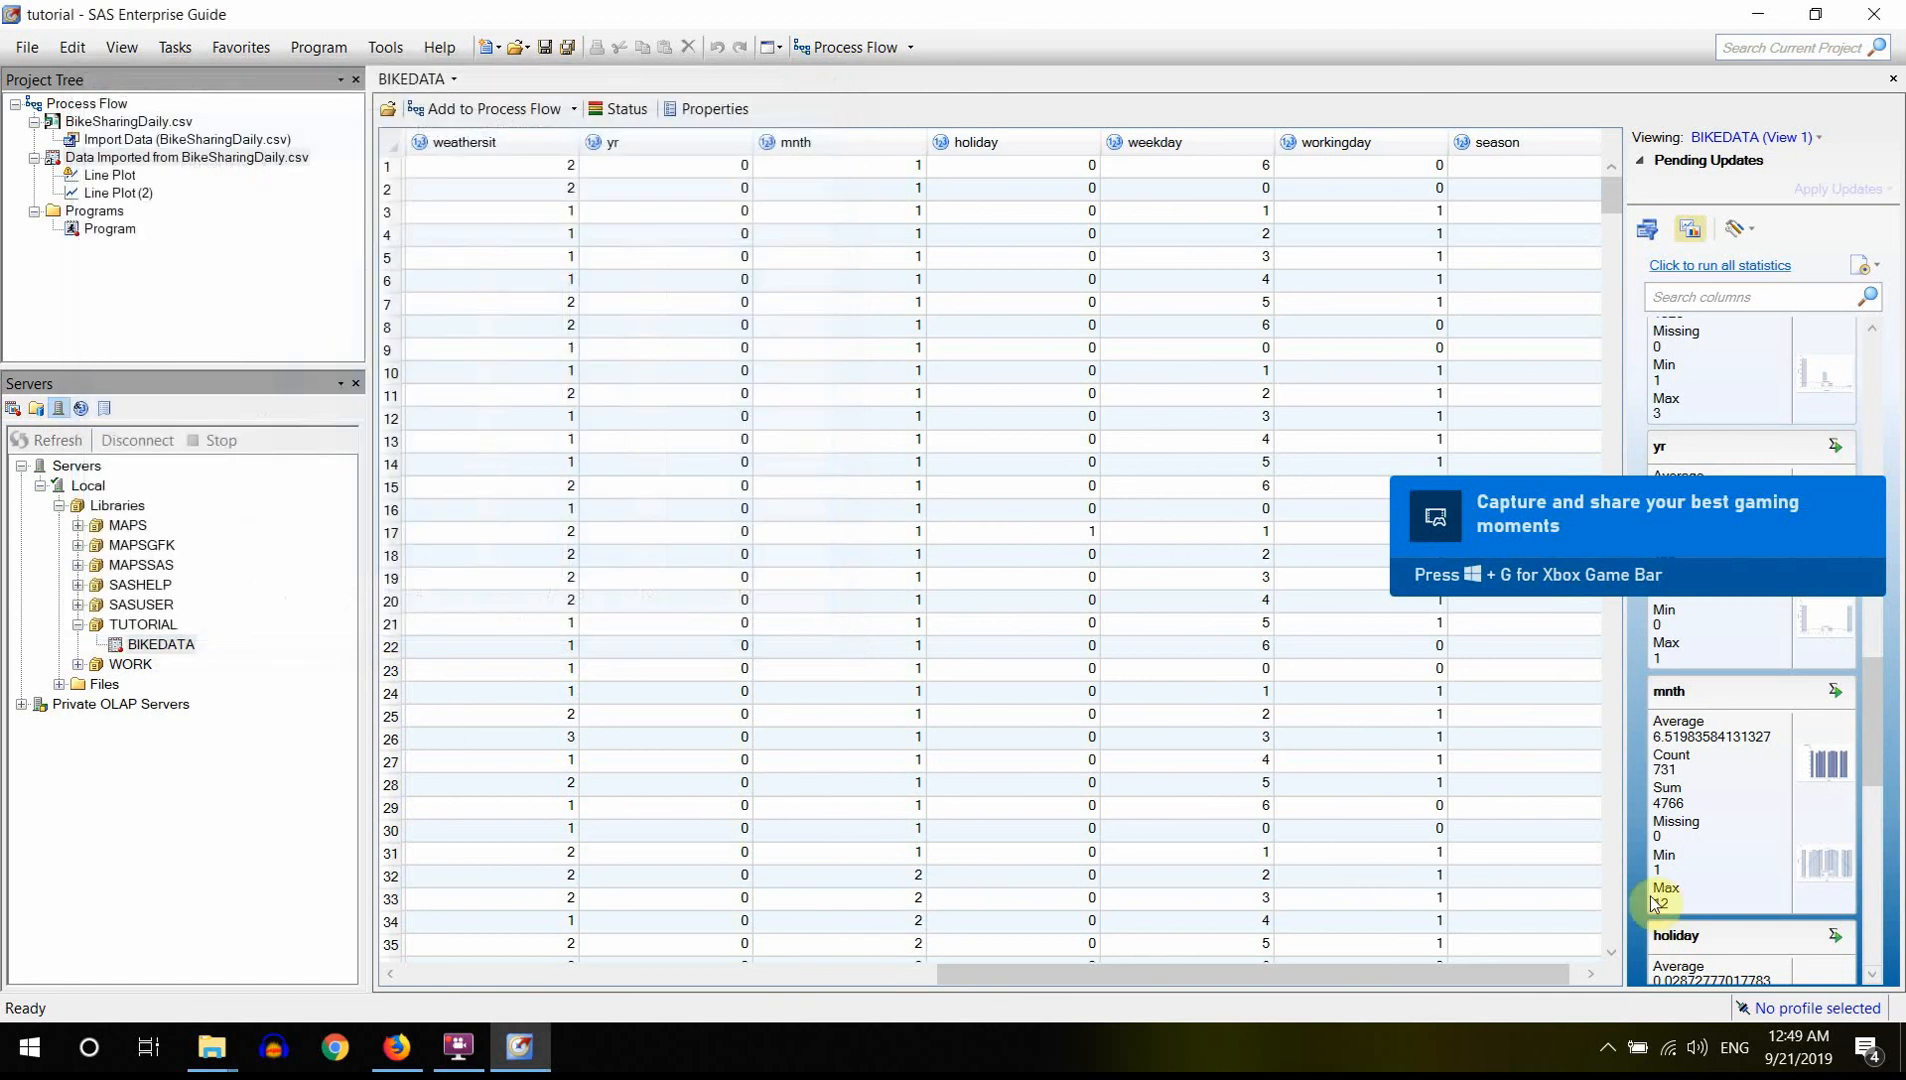
{"action": "scroll", "coordinate": [1870, 713], "scroll_direction": "down", "scroll_amount": 1}
{"action": "scroll", "coordinate": [1870, 713], "scroll_direction": "down", "scroll_amount": 3}
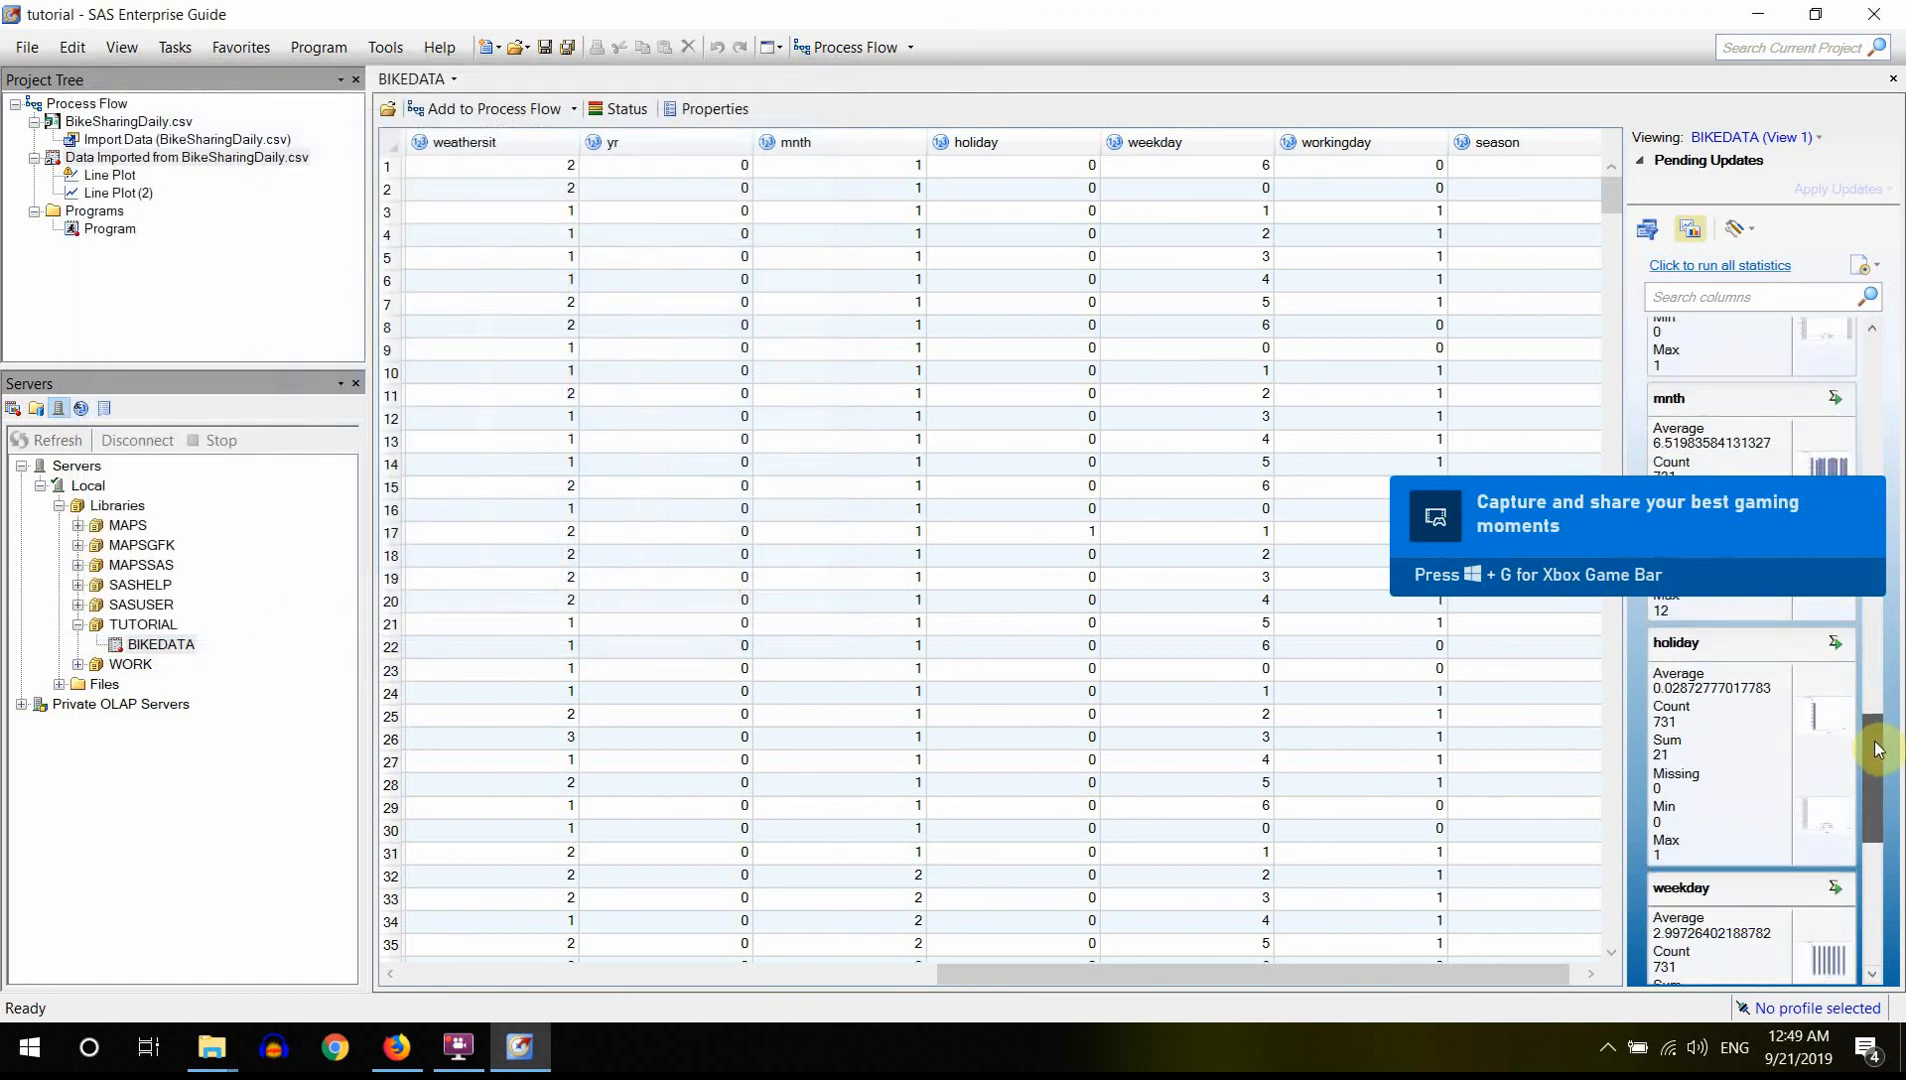
{"action": "left_click", "coordinate": [1820, 718]}
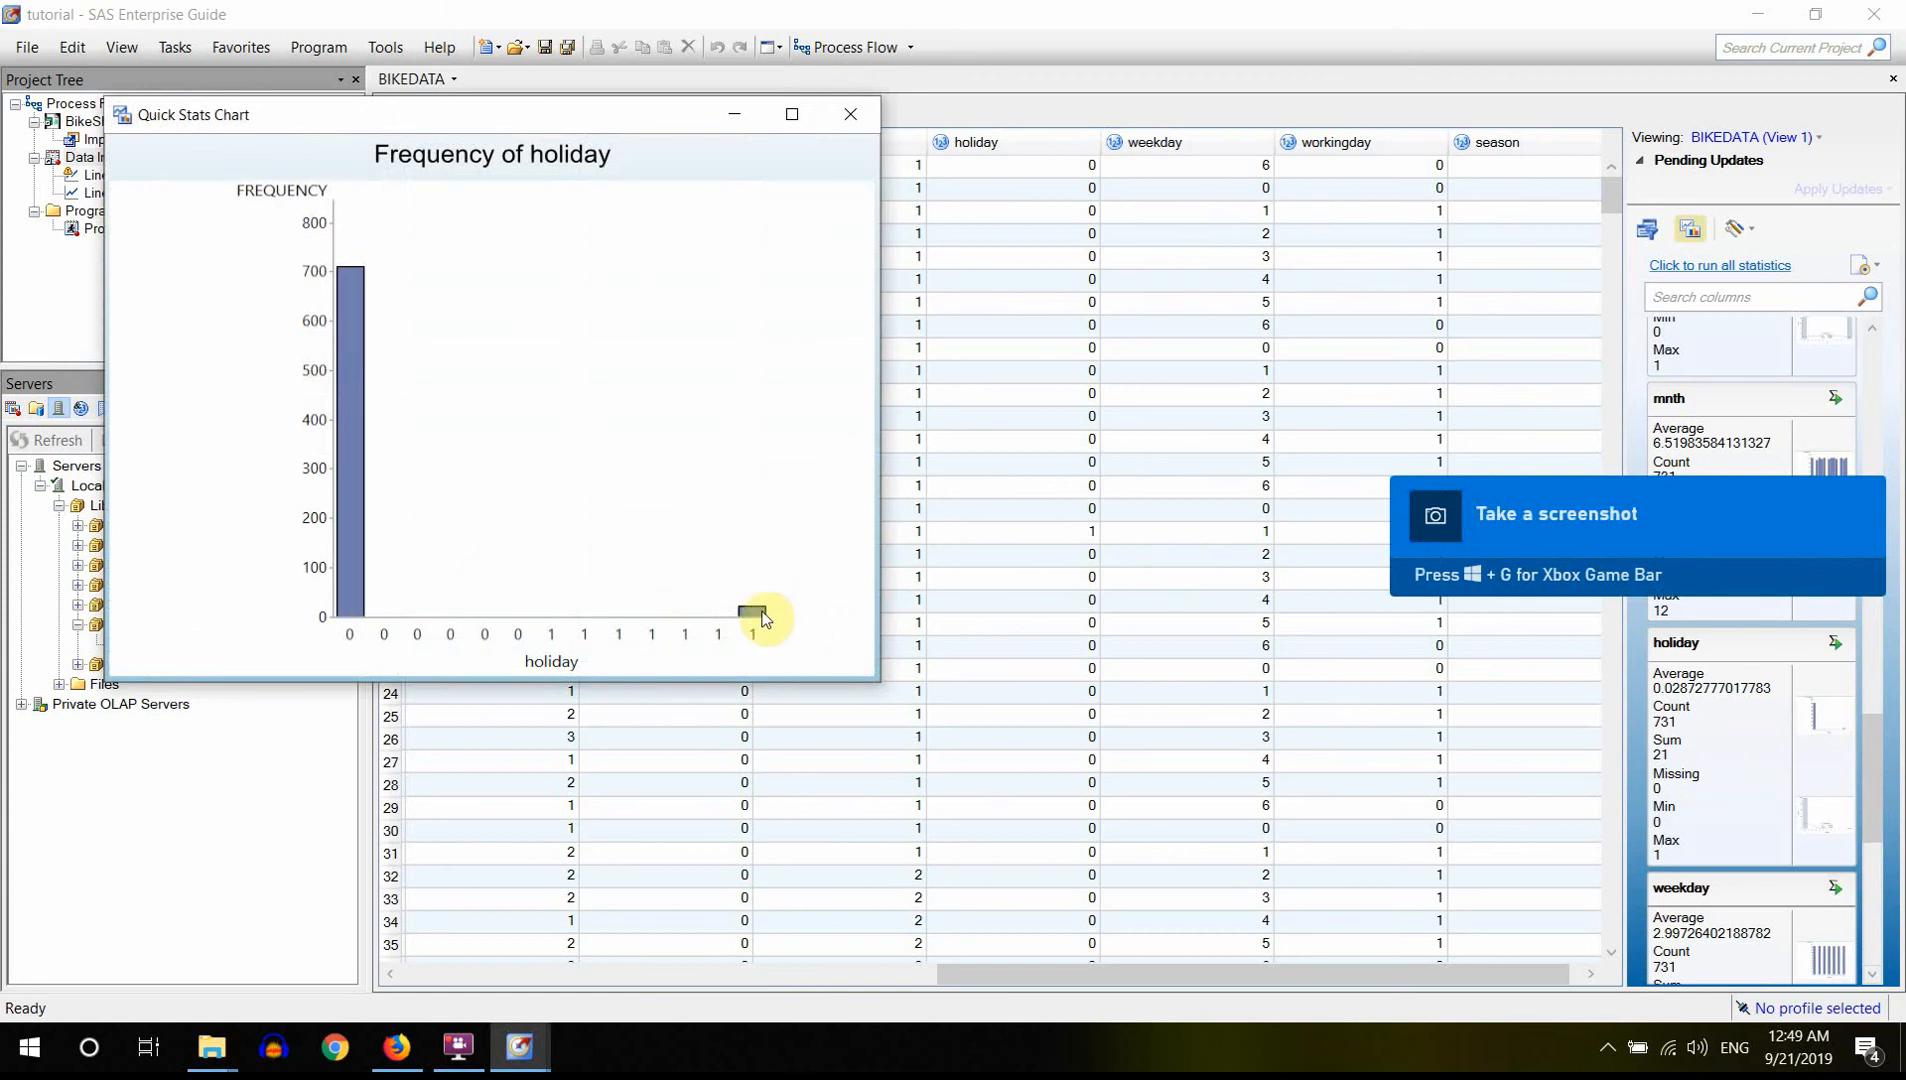
{"action": "left_click", "coordinate": [850, 124]}
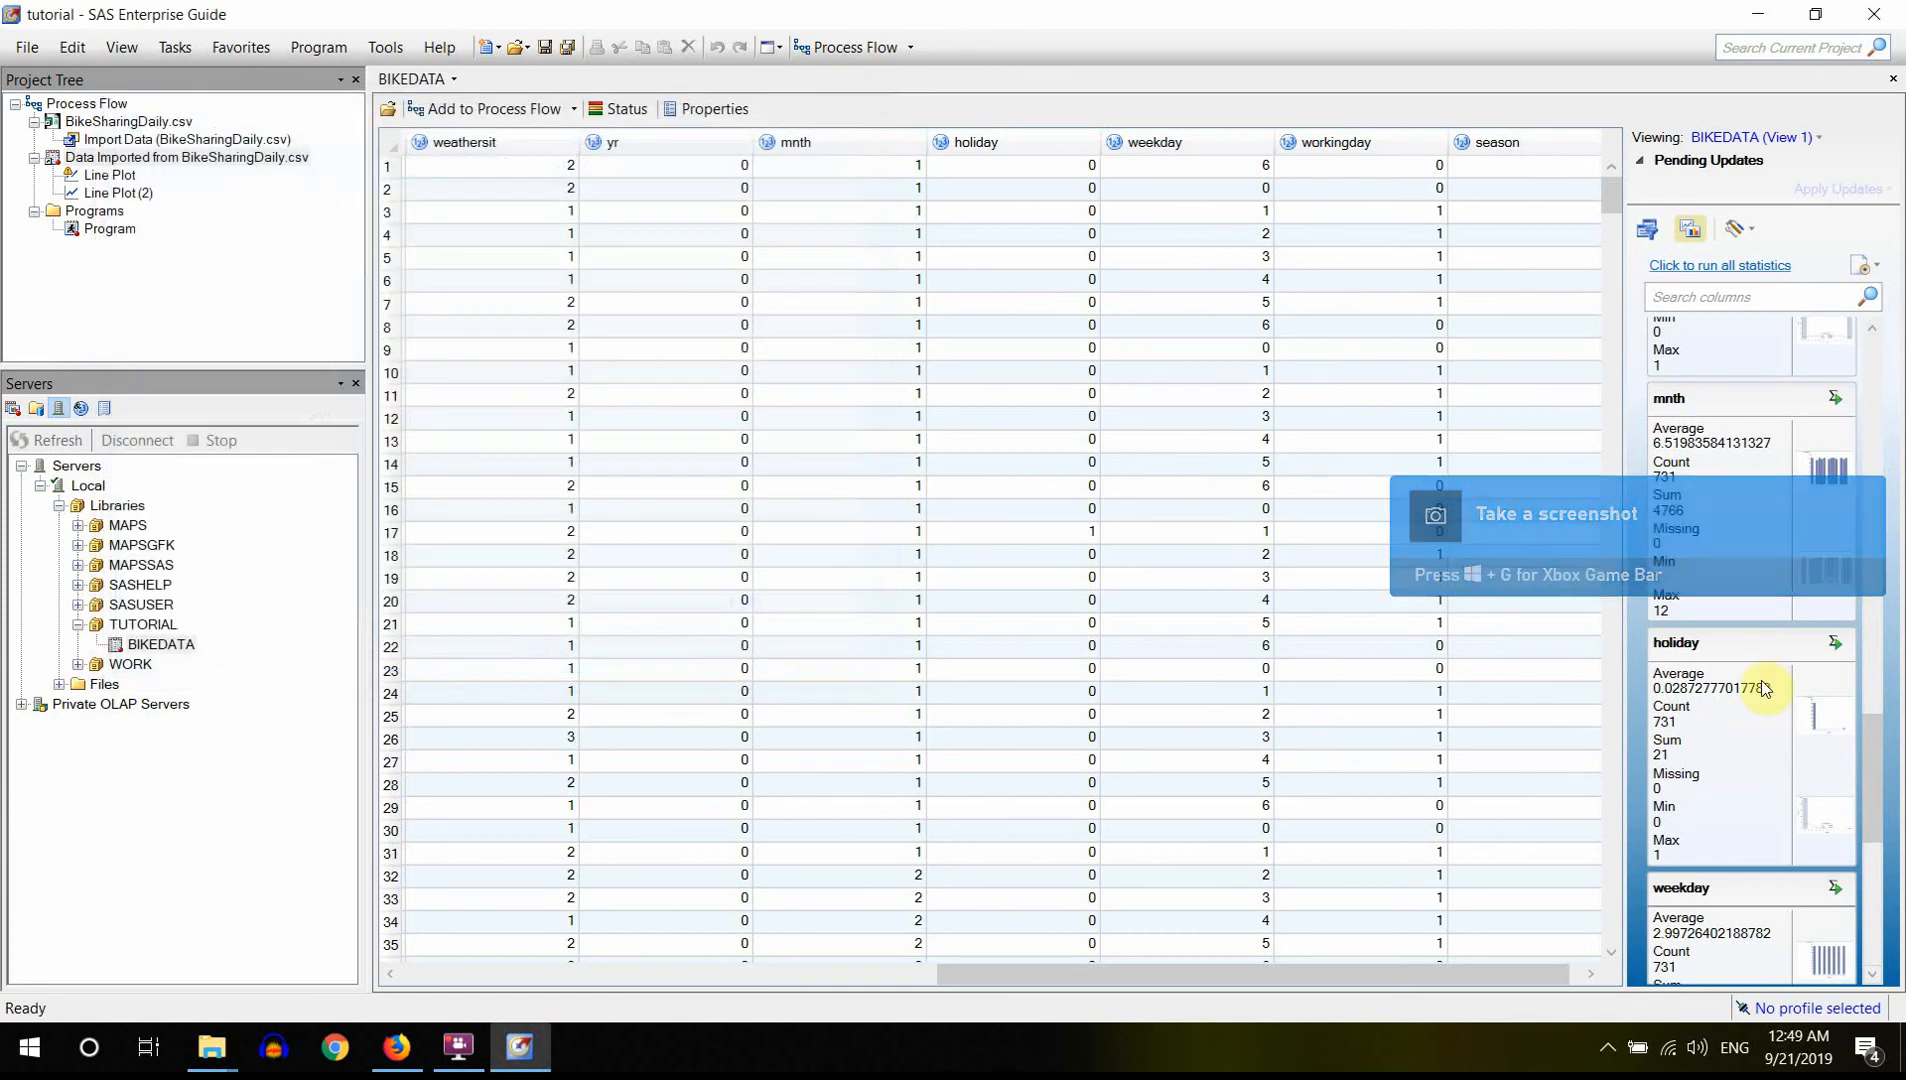
- View the frequency chart of the weekday column from its quick statistics and close it
{"action": "left_click_drag", "start_coordinate": [1864, 748], "coordinate": [1886, 890]}
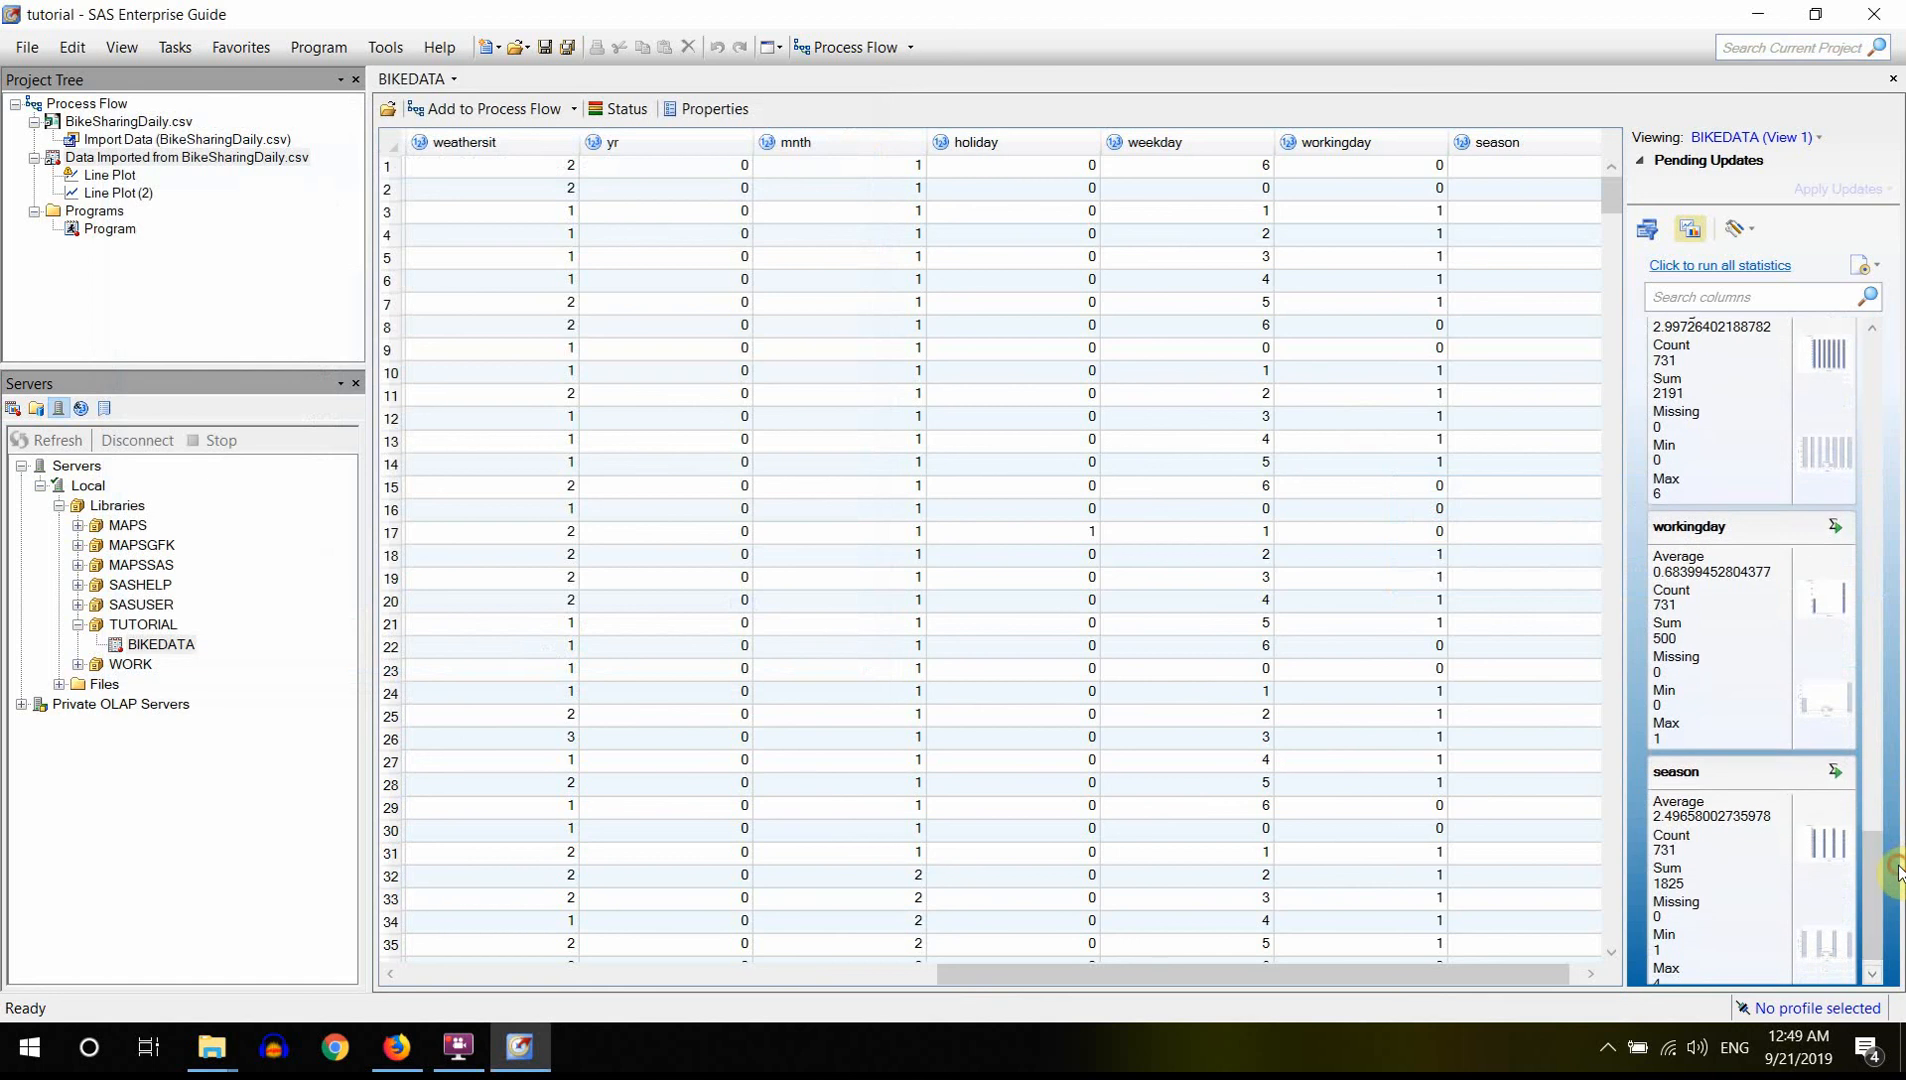
{"action": "left_click", "coordinate": [1831, 357]}
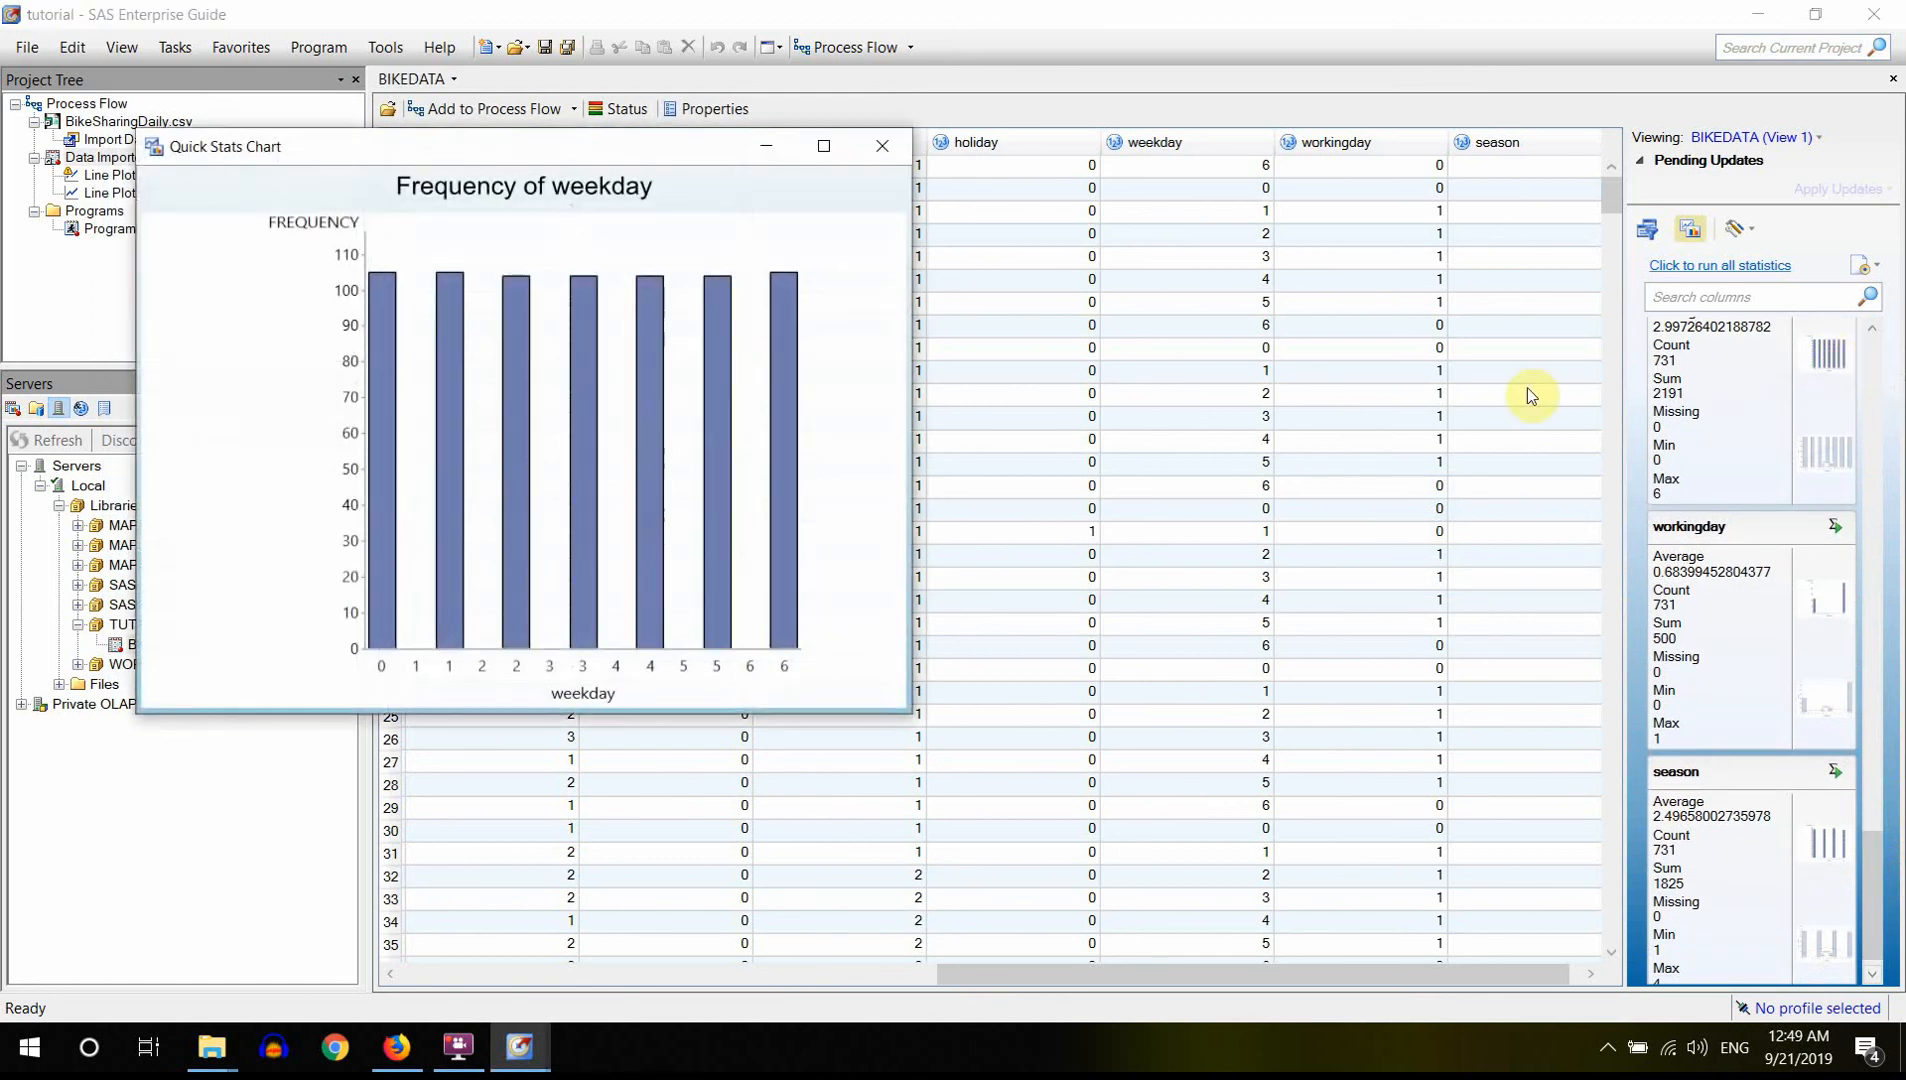
{"action": "left_click", "coordinate": [882, 147]}
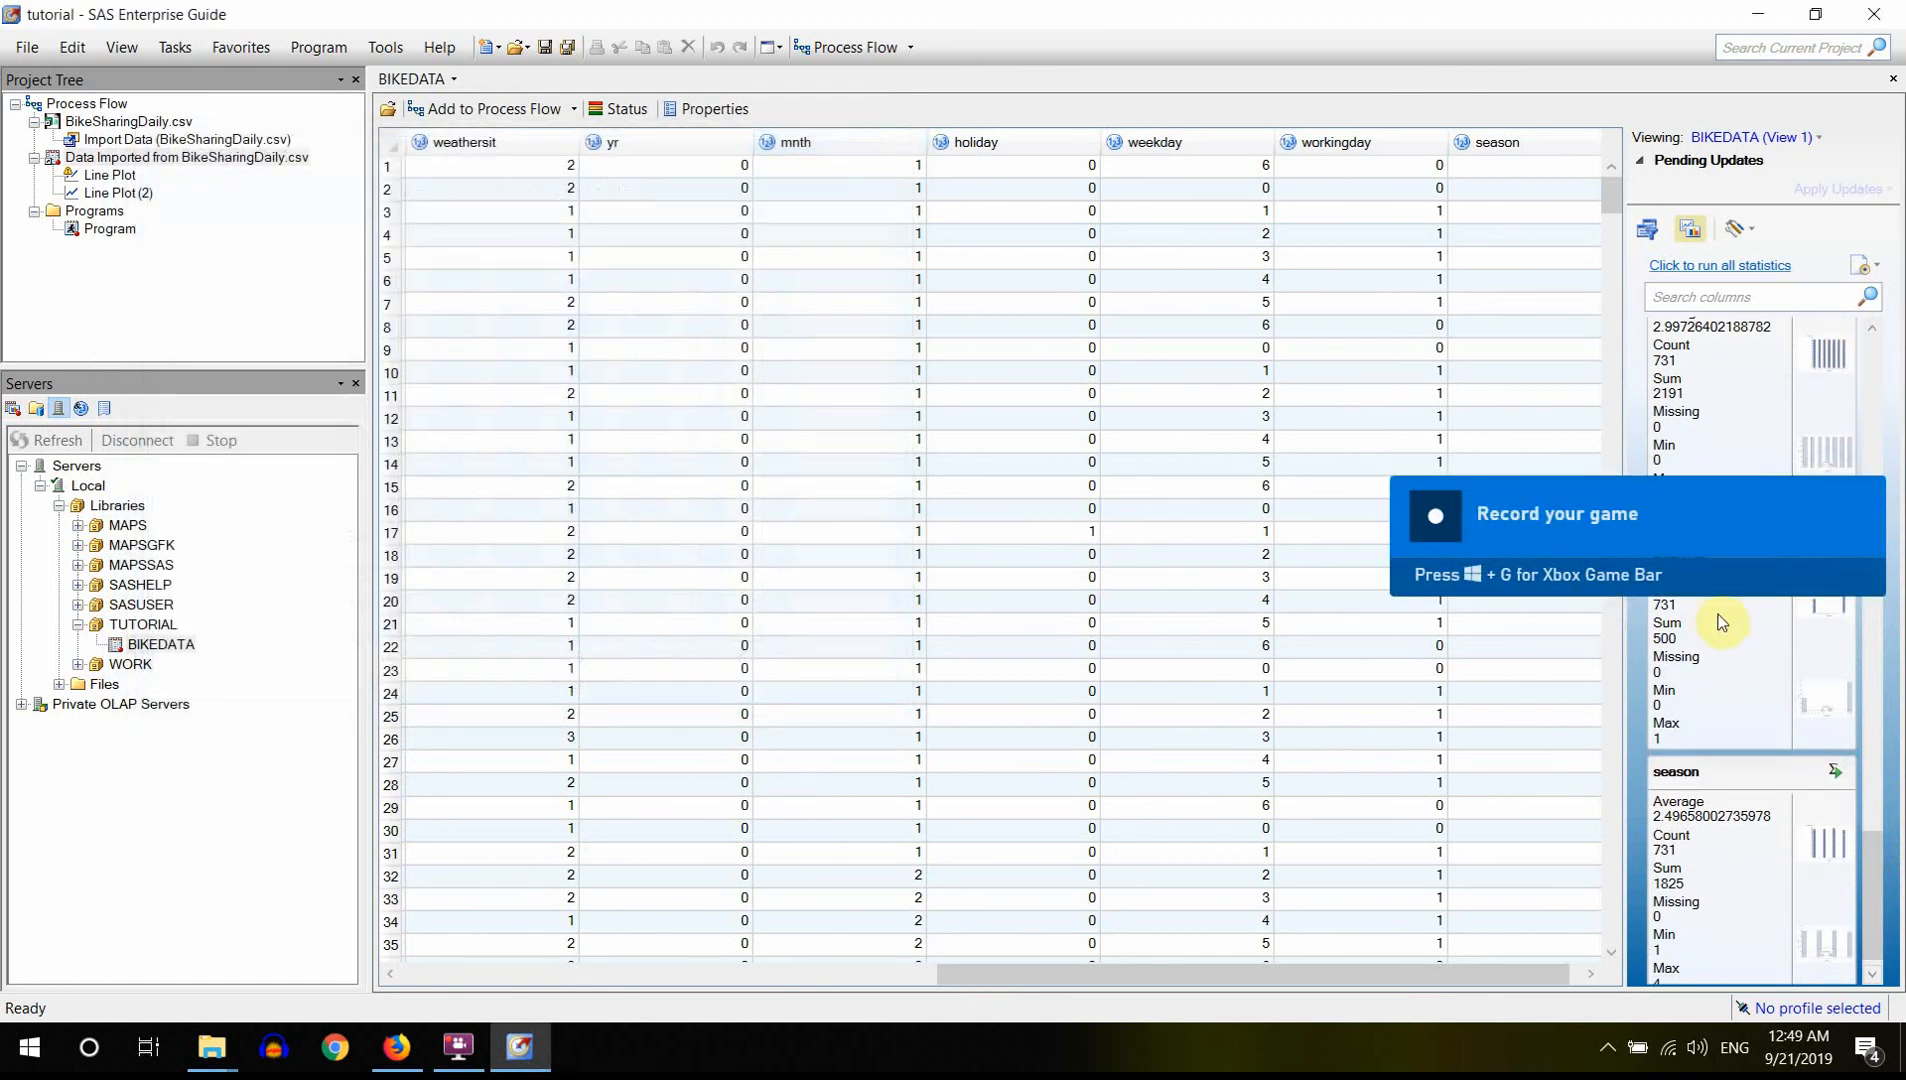
- View the frequency charts of the workingday and season columns, closing each one after viewing it
{"action": "left_click", "coordinate": [1808, 610]}
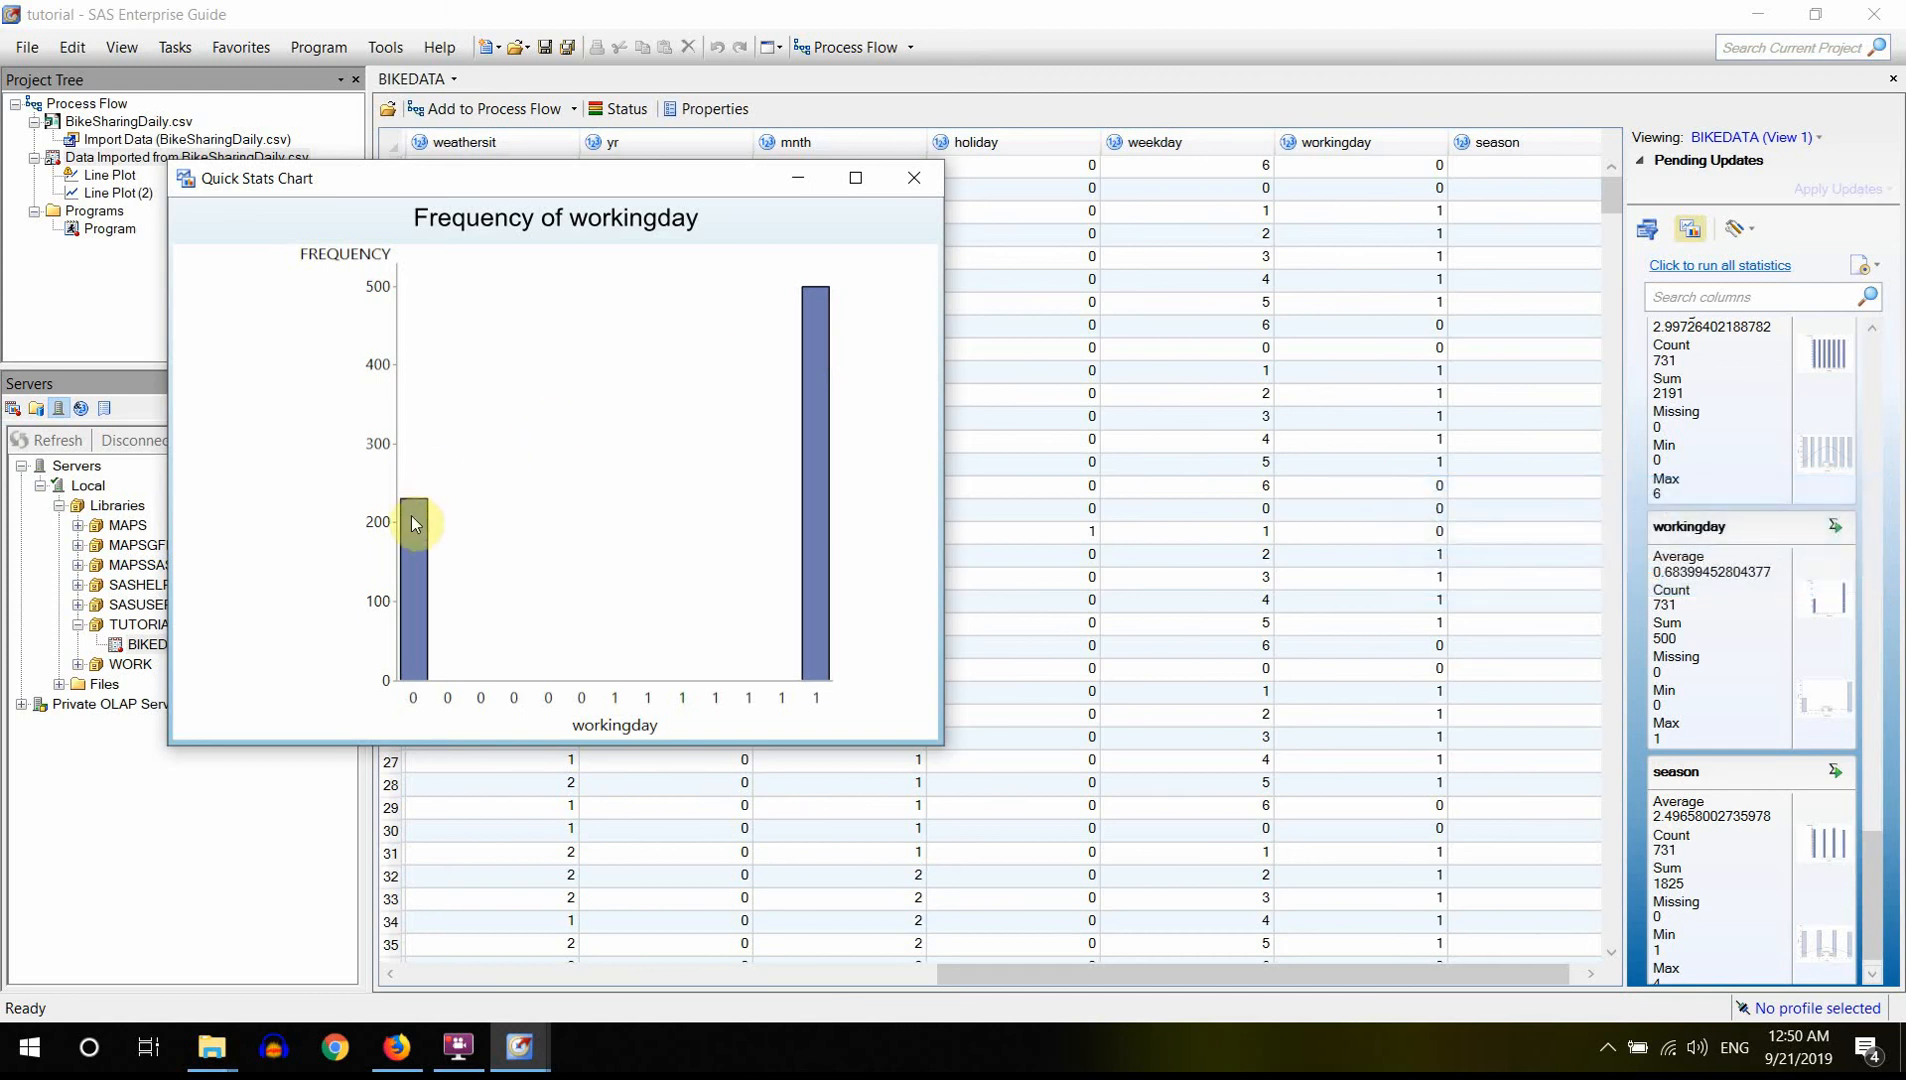
{"action": "left_click", "coordinate": [914, 178]}
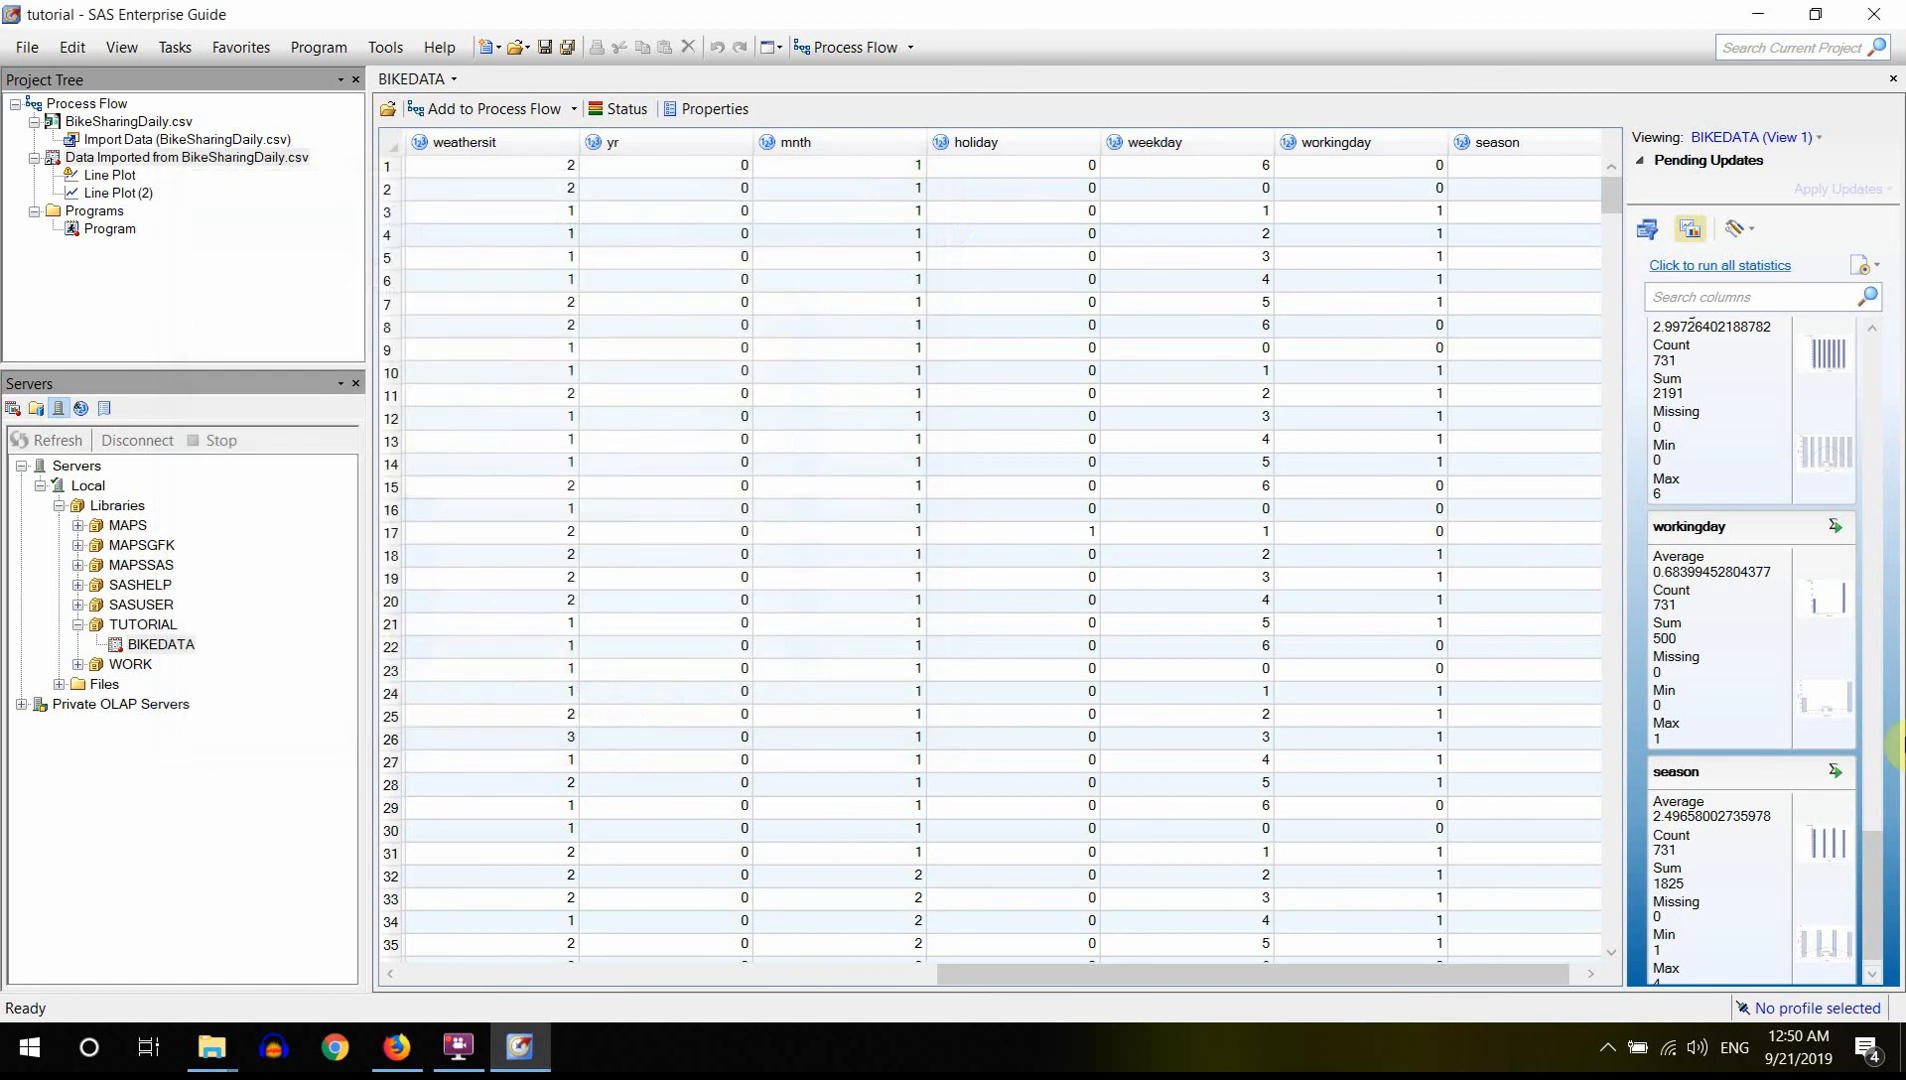
{"action": "left_click", "coordinate": [1840, 840]}
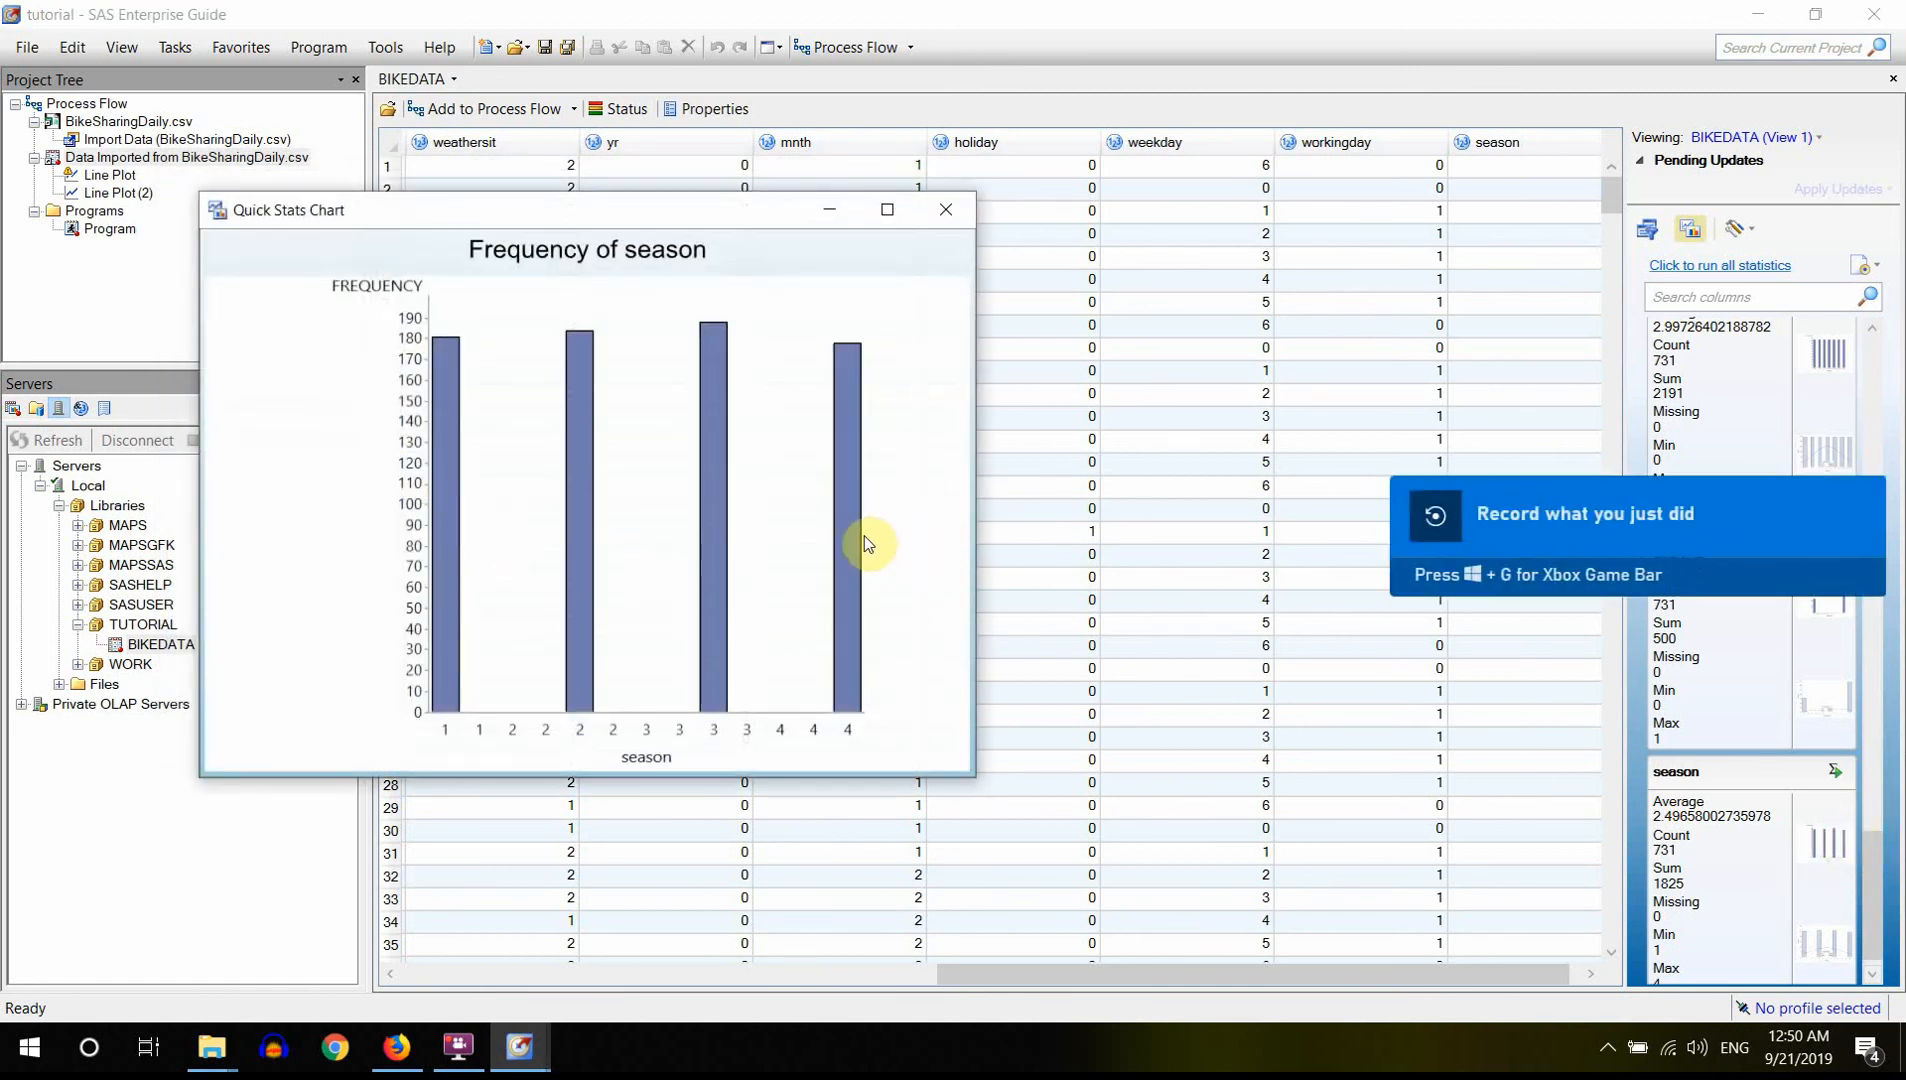
{"action": "left_click", "coordinate": [963, 221]}
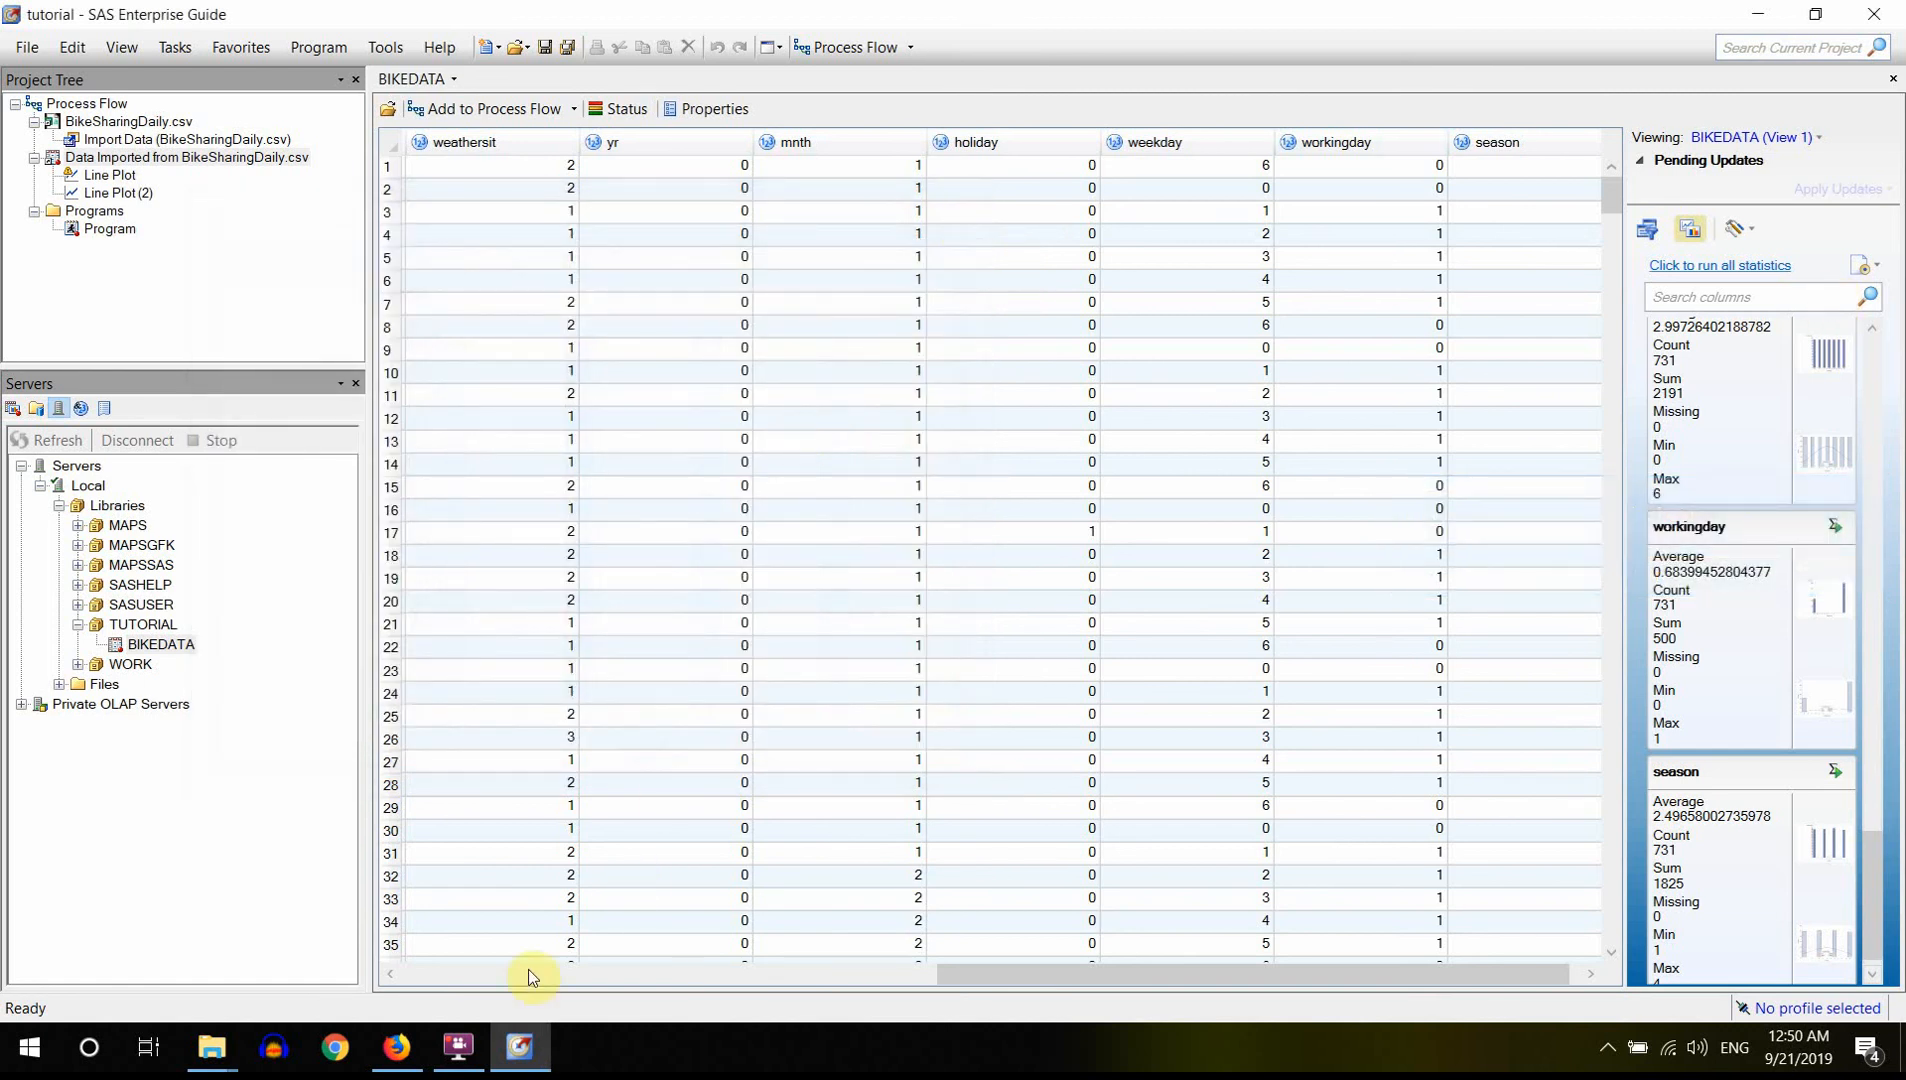
{"action": "left_click", "coordinate": [461, 1050]}
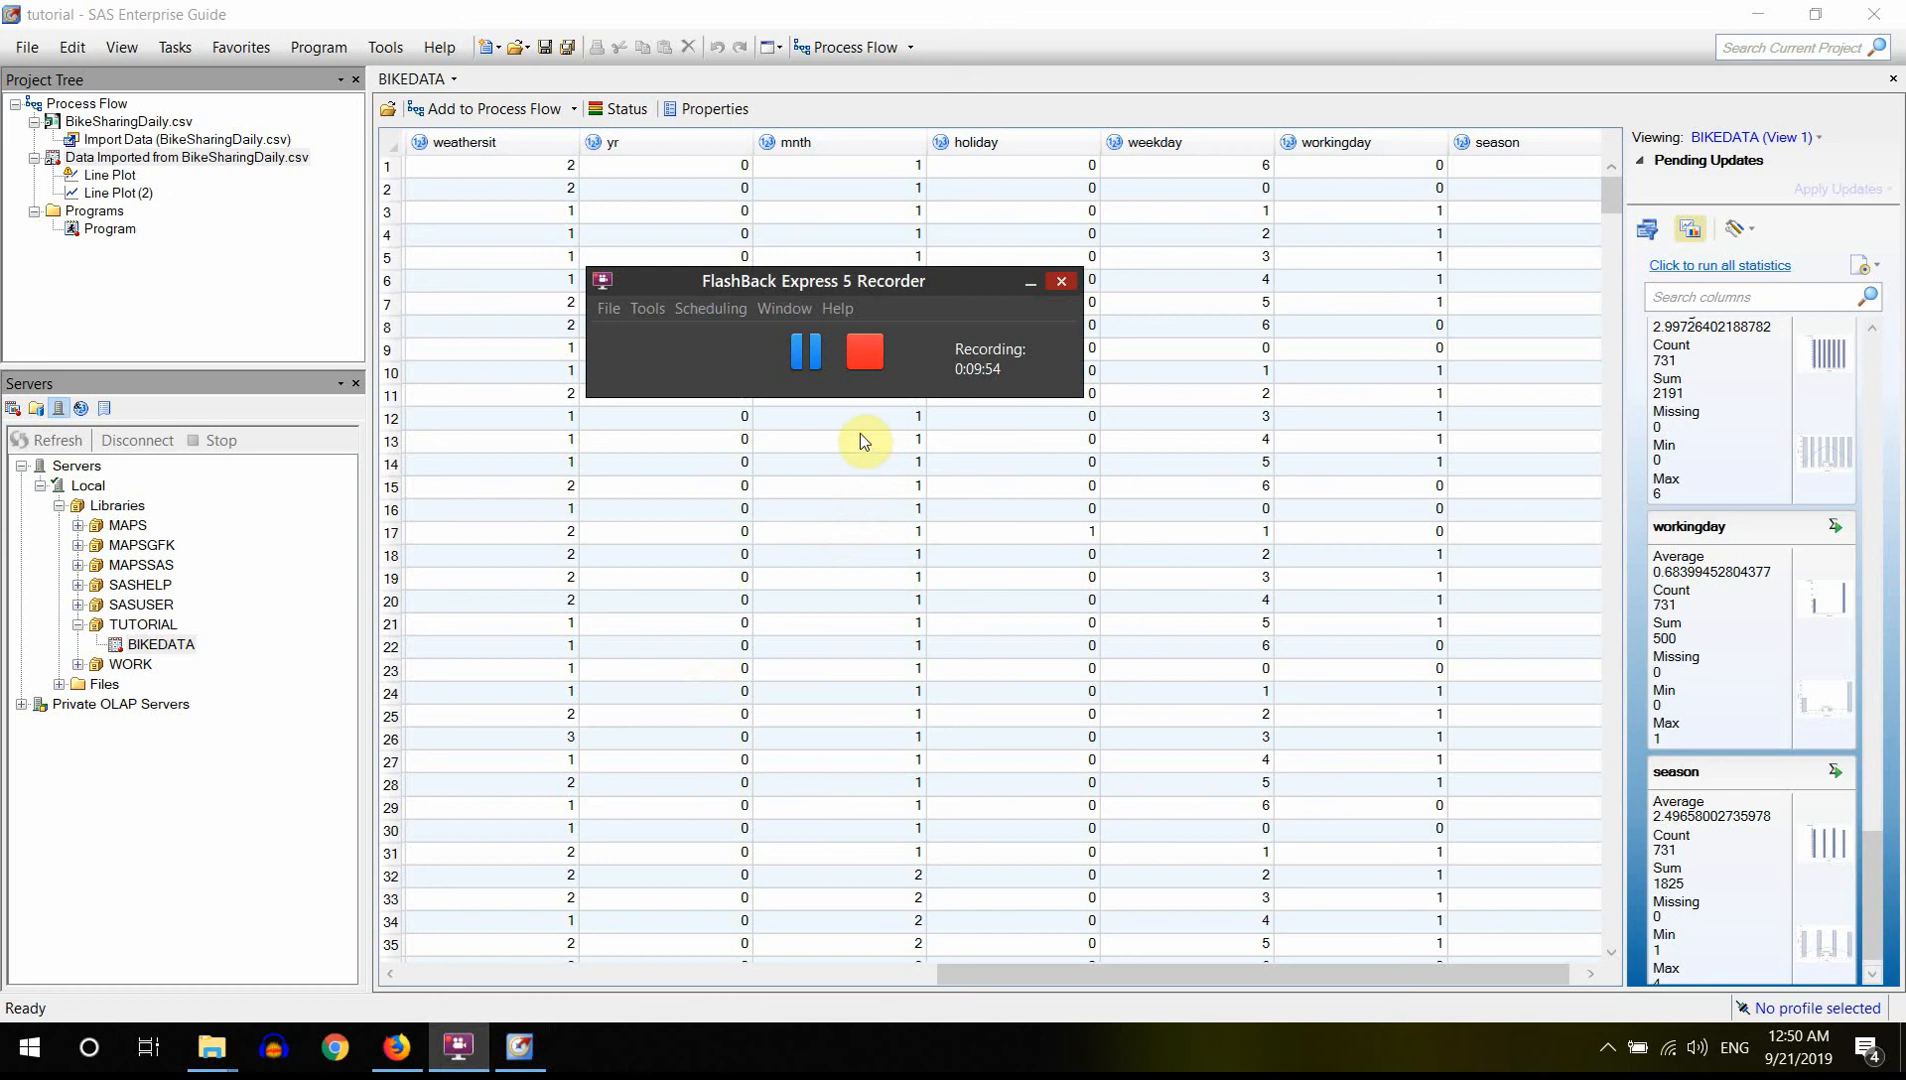